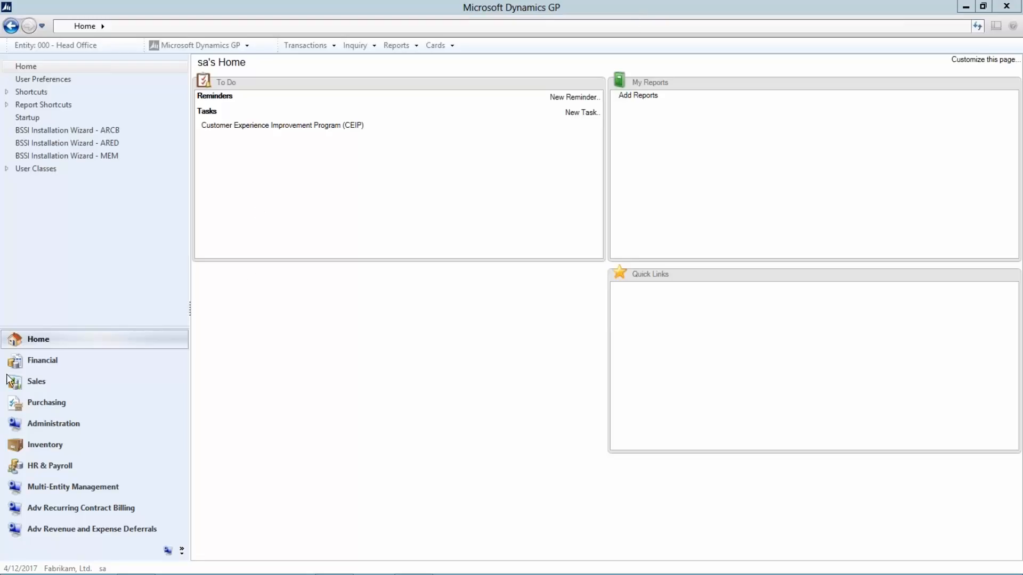
# - View the Financial and Sales area pages, ending on the Multi-Entity Management page
pyautogui.click(41, 366)
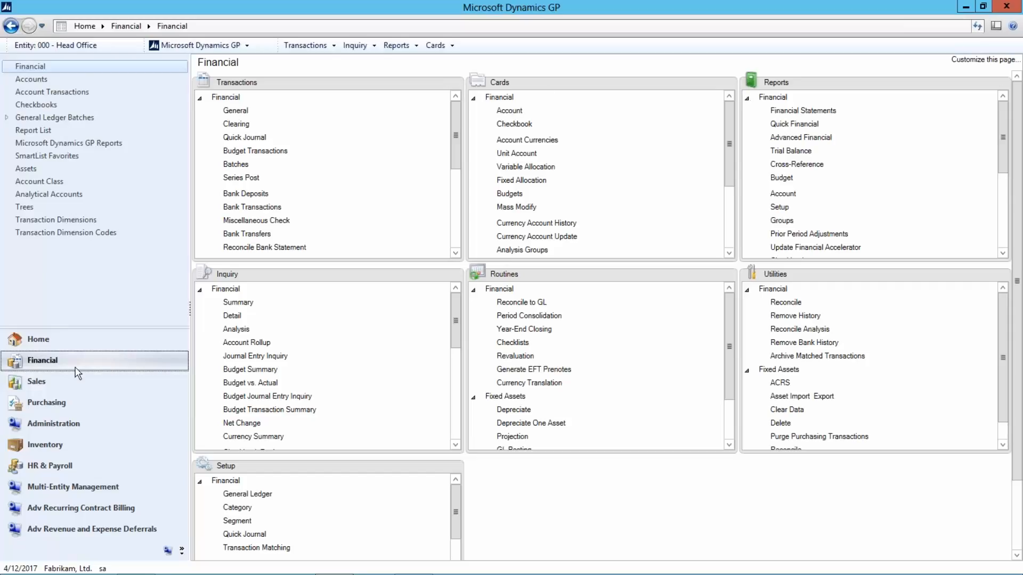
pyautogui.click(35, 382)
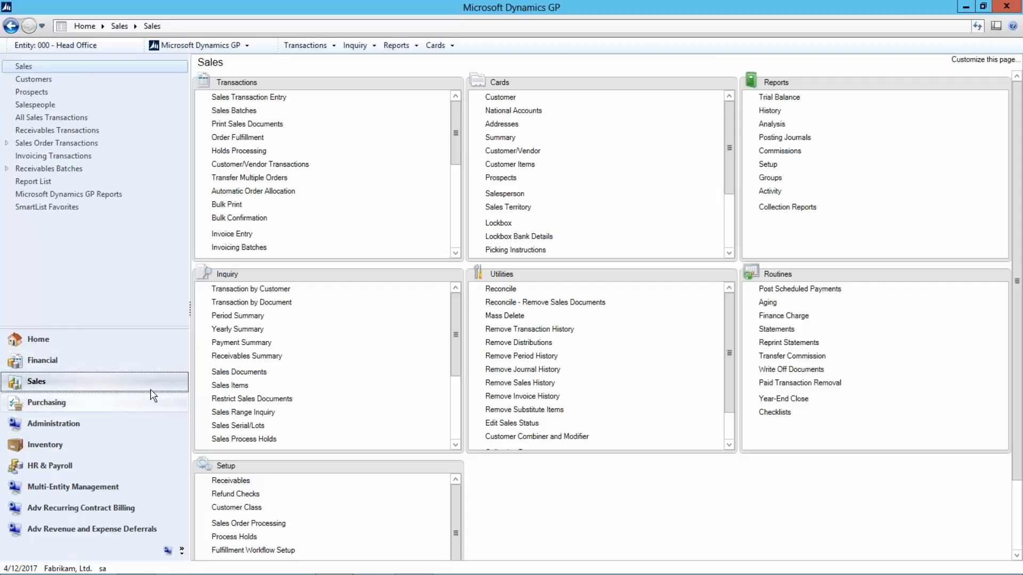
pyautogui.click(74, 488)
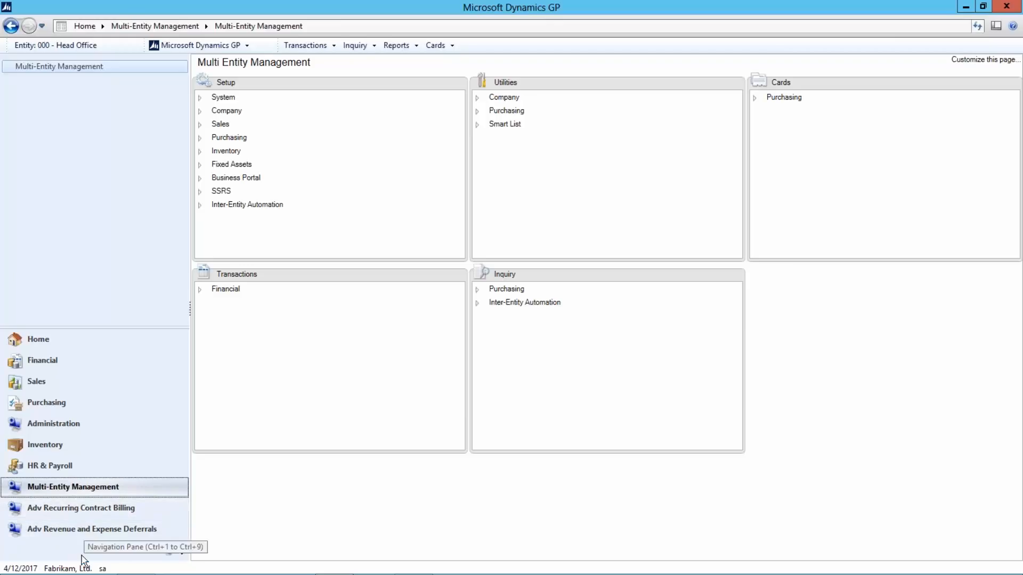
# - Check which companies are available in the Company Login and cancel without switching
pyautogui.click(62, 569)
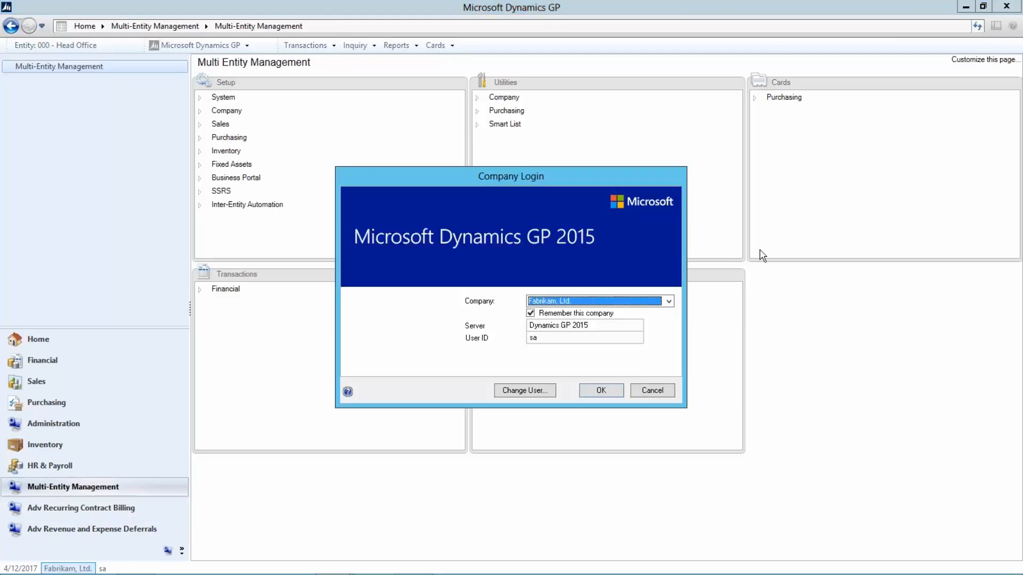
pyautogui.click(668, 302)
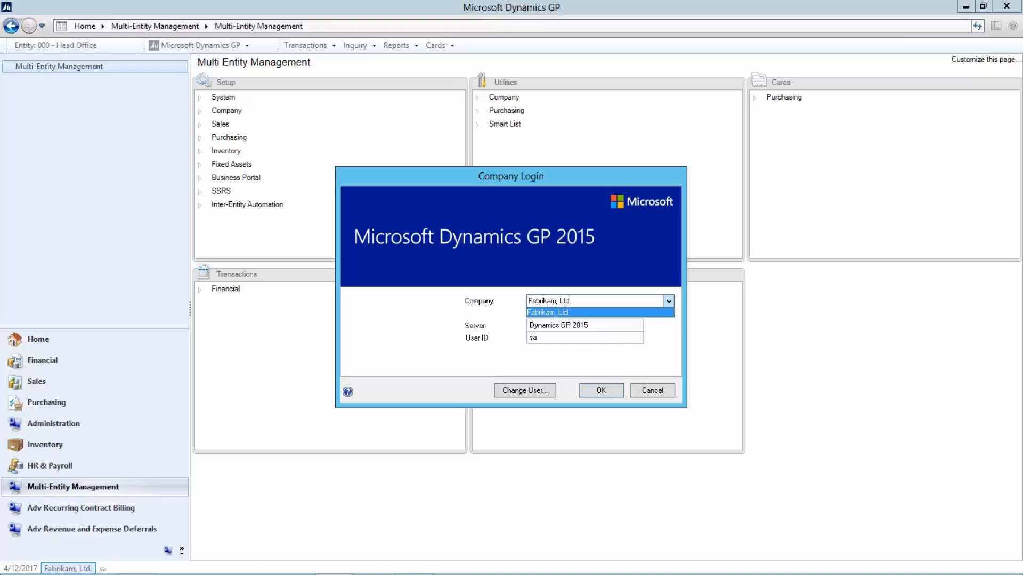
pyautogui.click(652, 391)
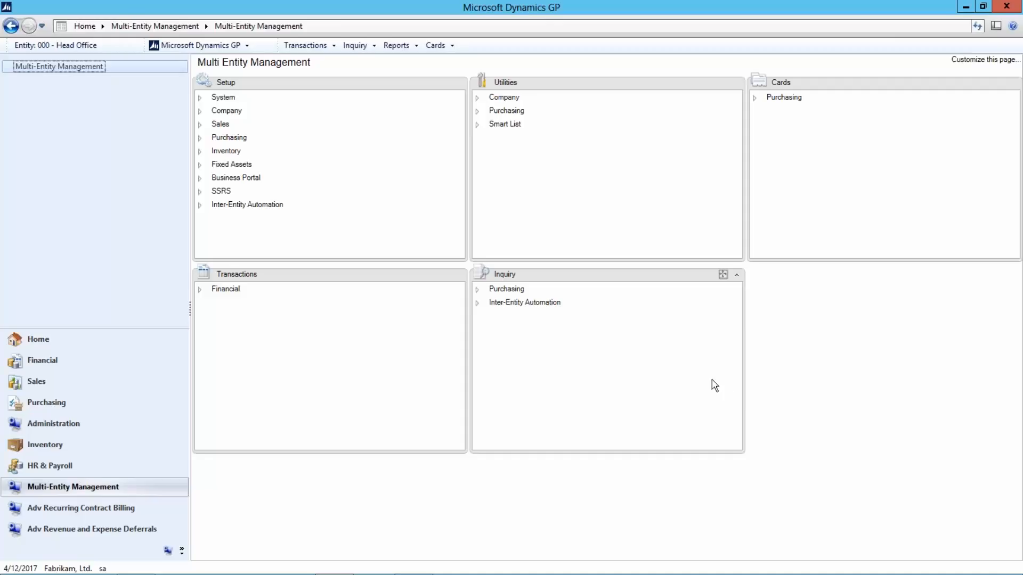
# - Switch the logged-in entity to 600 San Francisco through the segment lookup
pyautogui.click(56, 45)
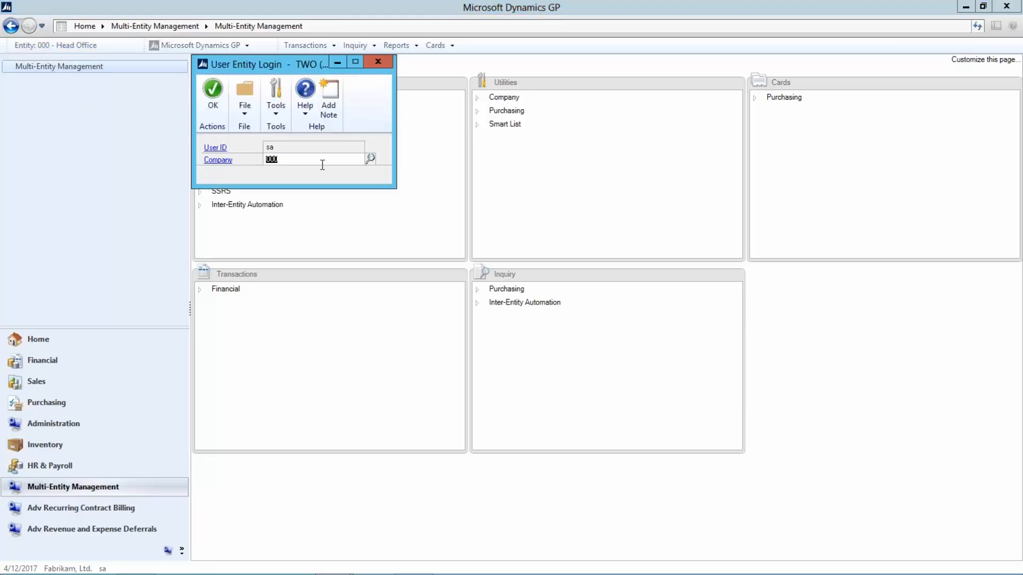
pyautogui.click(371, 159)
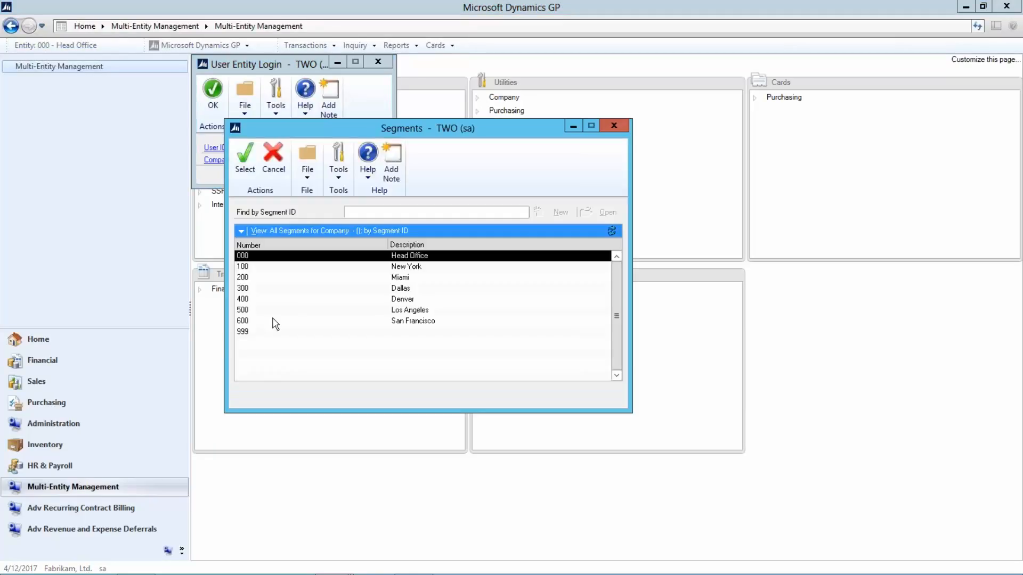
pyautogui.doubleClick(276, 323)
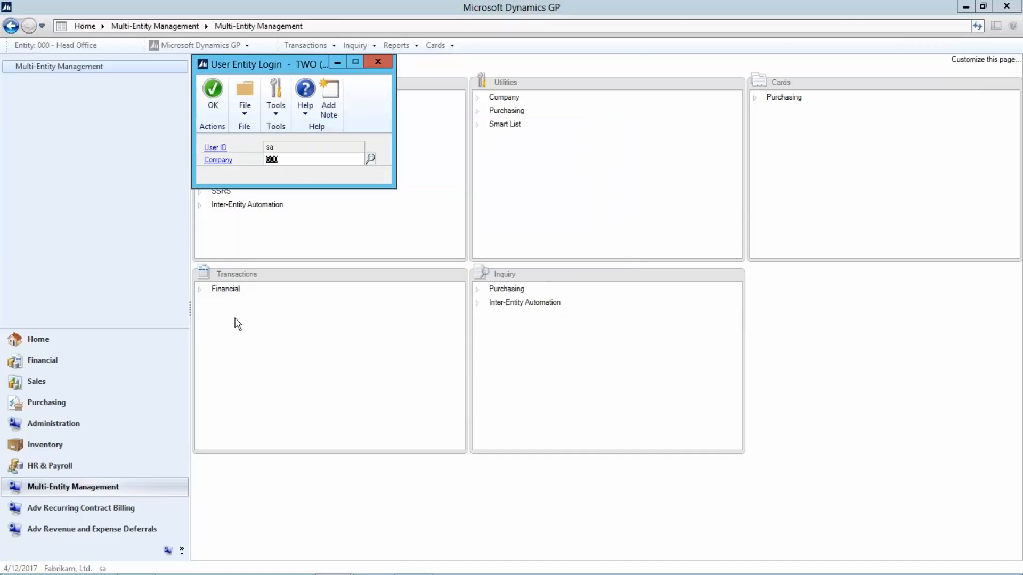
pyautogui.click(213, 96)
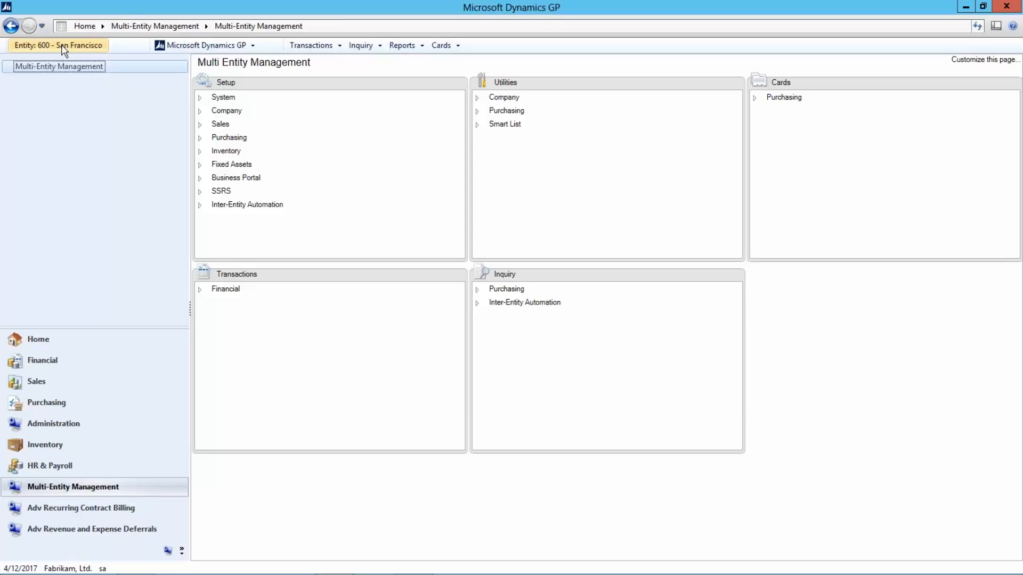
# - Switch the logged-in entity back to 000 Head Office
pyautogui.click(63, 49)
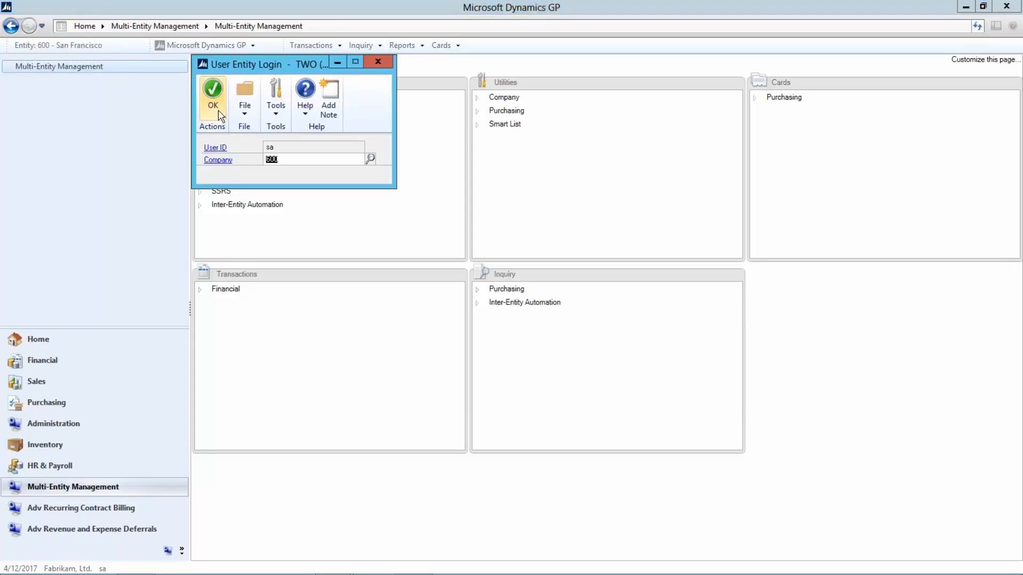
pyautogui.write('000')
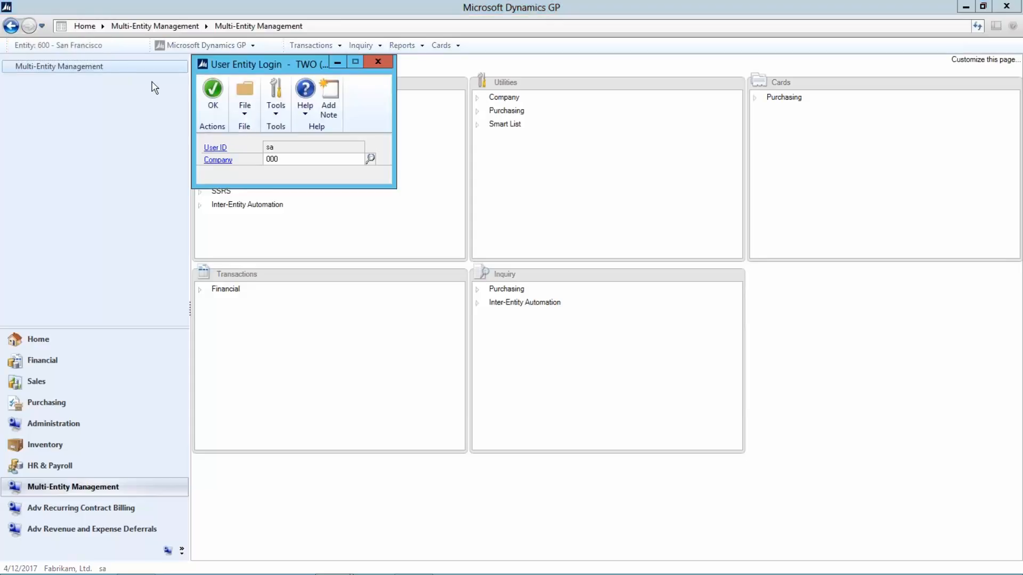
pyautogui.click(212, 91)
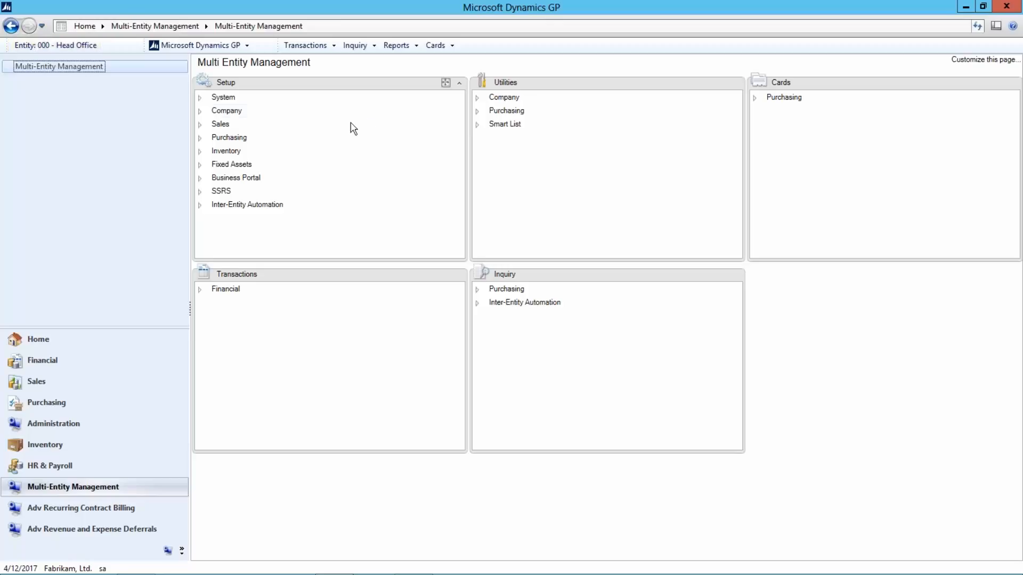
# - Open the company-level Multi-Entity Management setup and examine the segment IDs offered for the Company Segment, leaving the lookup without choosing one
pyautogui.click(200, 111)
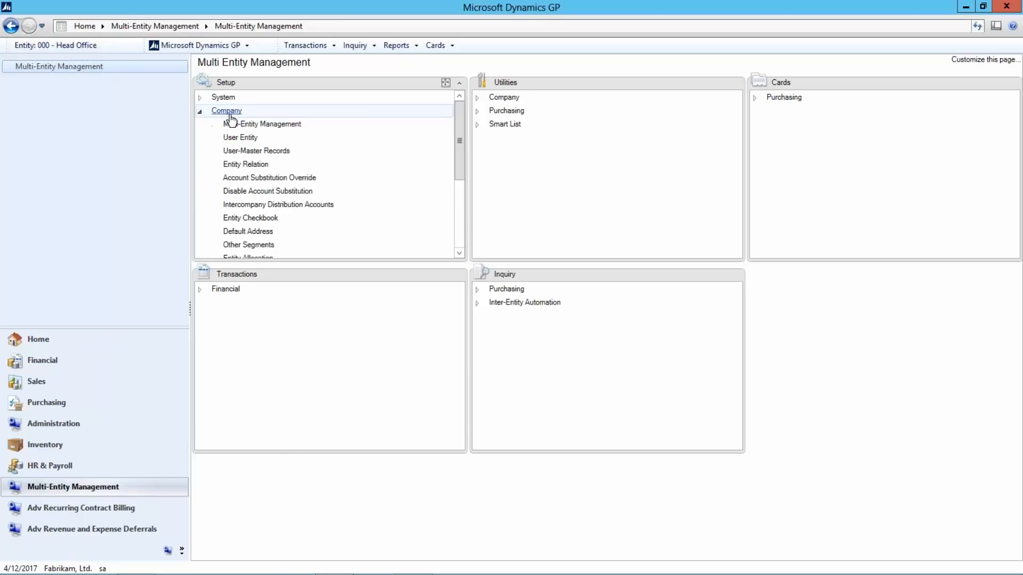
pyautogui.click(269, 124)
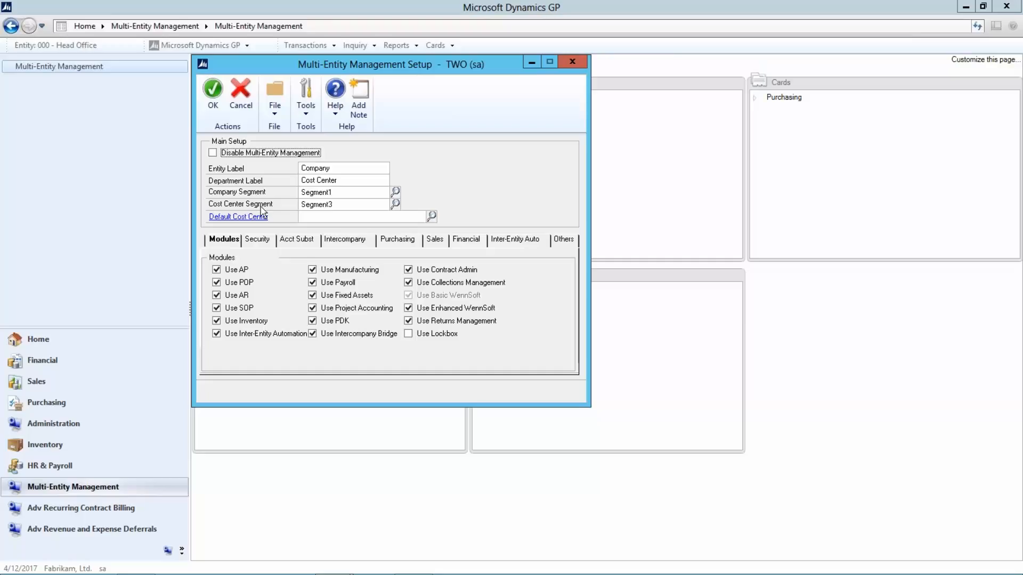
pyautogui.click(345, 191)
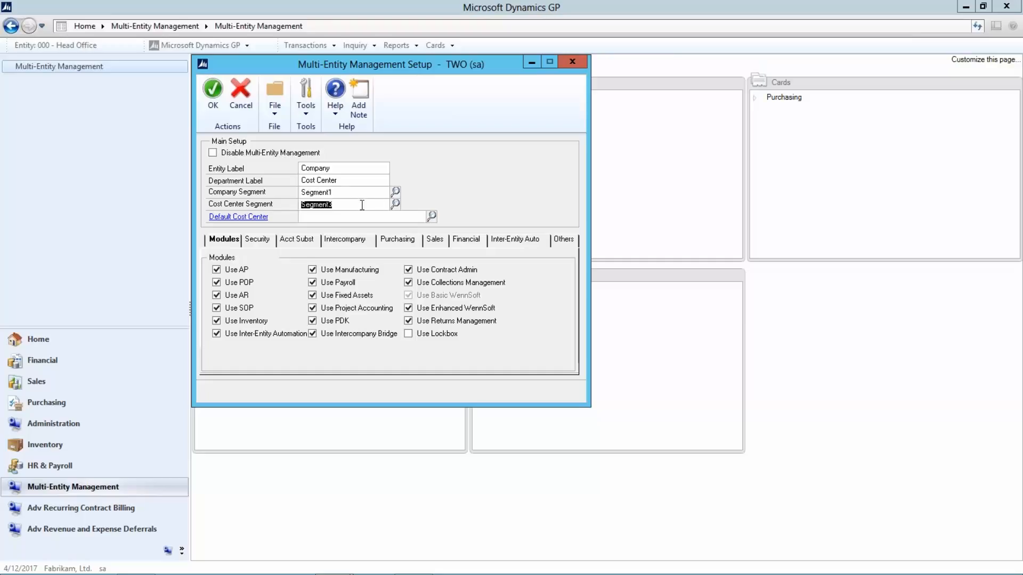
pyautogui.click(379, 204)
pyautogui.click(395, 193)
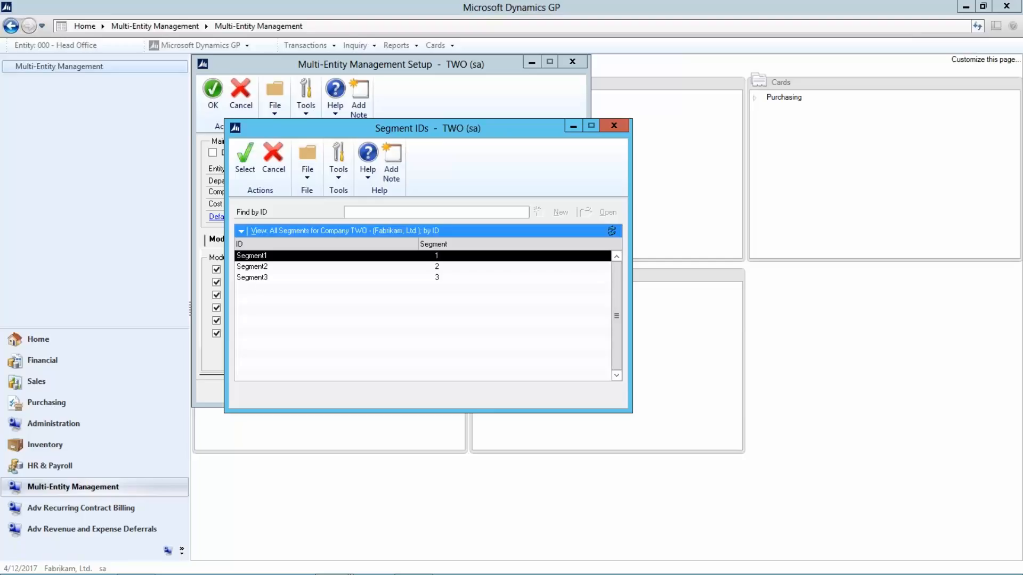
pyautogui.click(266, 281)
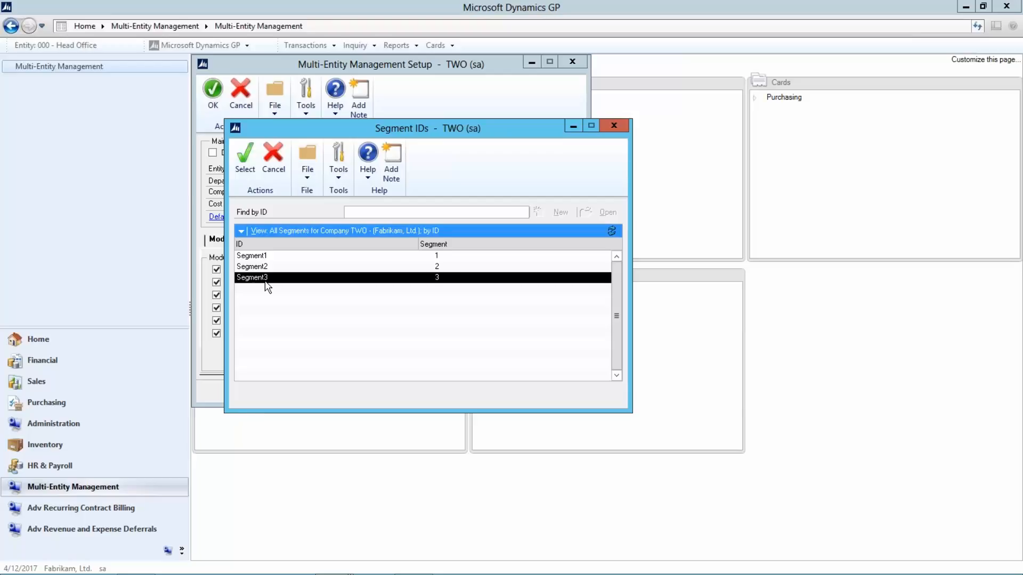
pyautogui.click(294, 269)
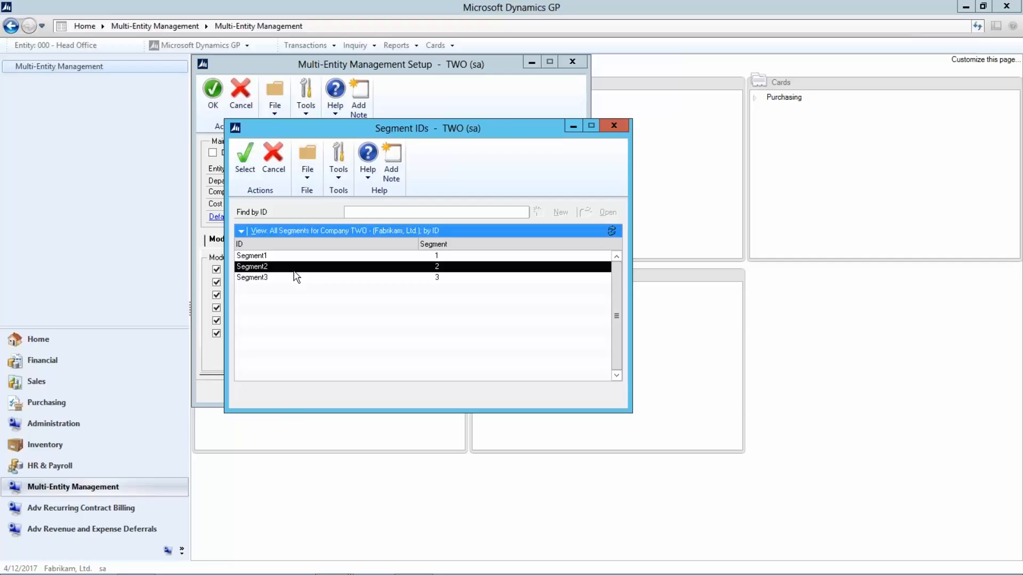
pyautogui.click(611, 125)
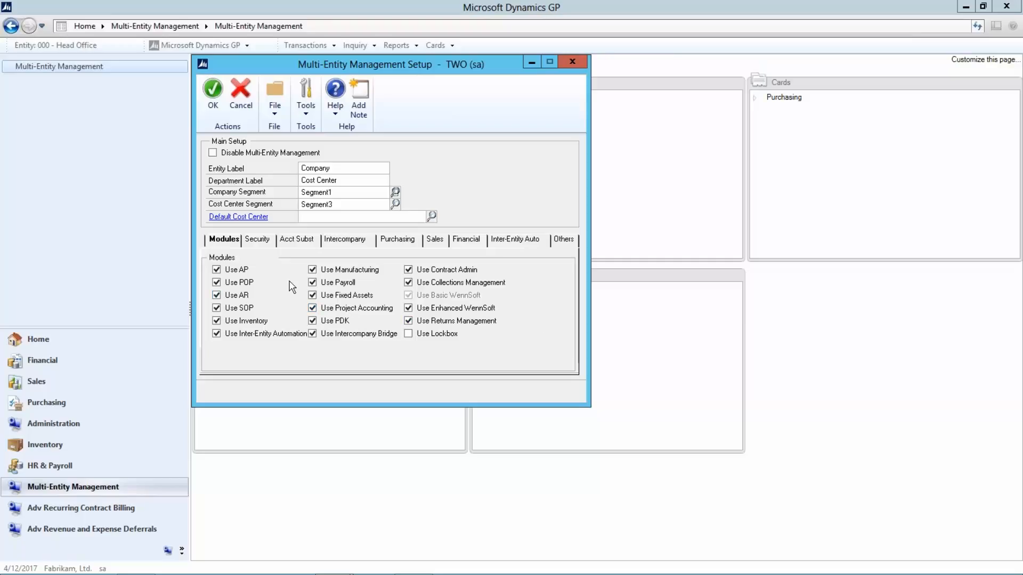
# - Review the security, account substitution, intercompany, sales and purchasing options in the Multi-Entity Management setup
pyautogui.click(254, 242)
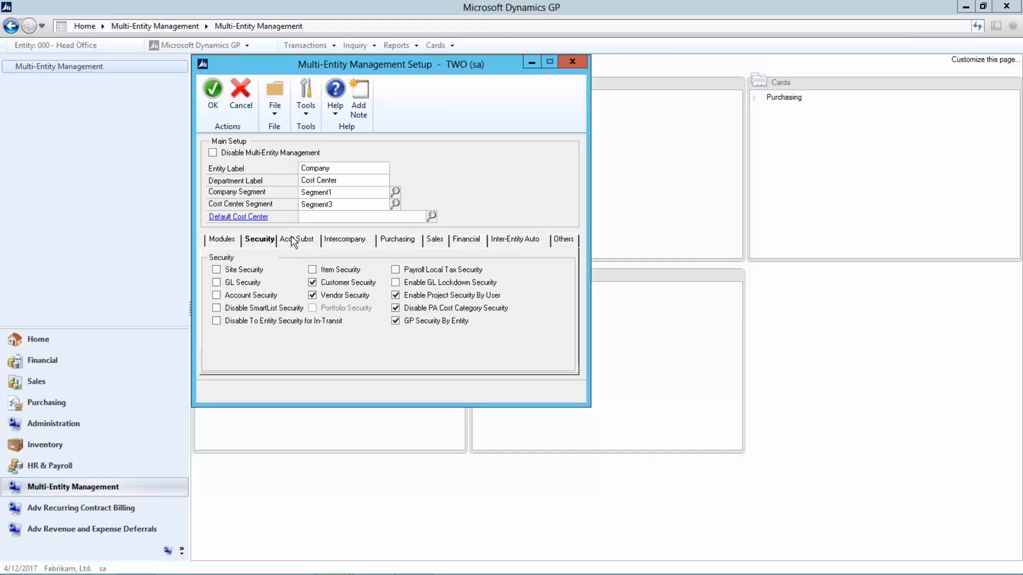
pyautogui.click(294, 242)
pyautogui.click(271, 244)
pyautogui.click(345, 241)
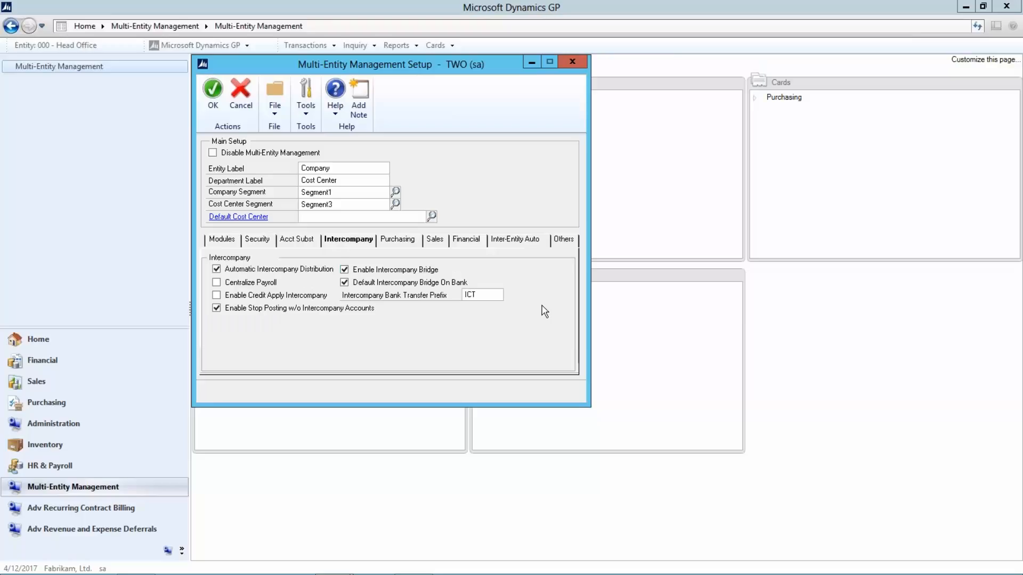
pyautogui.click(436, 243)
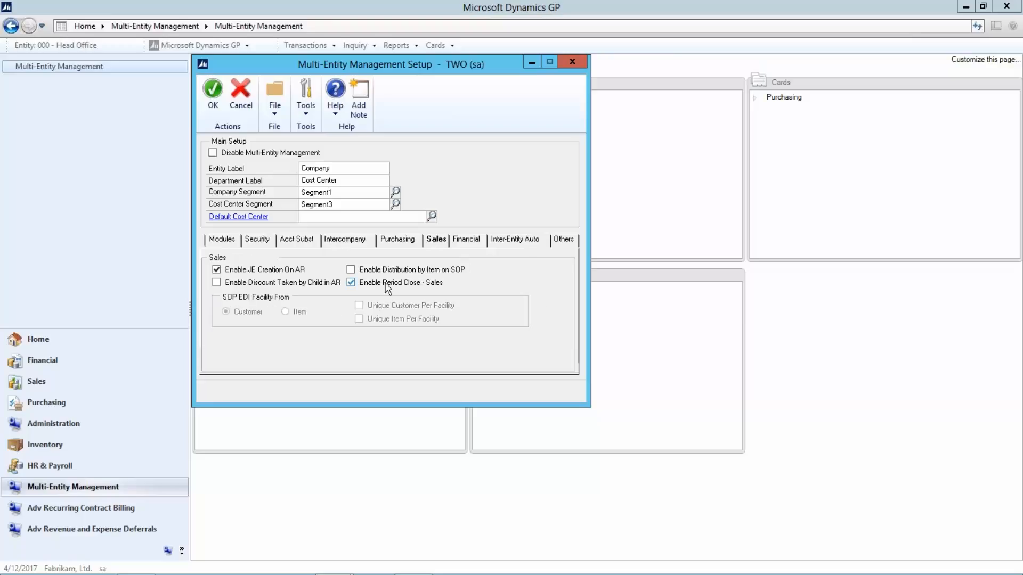
pyautogui.click(407, 244)
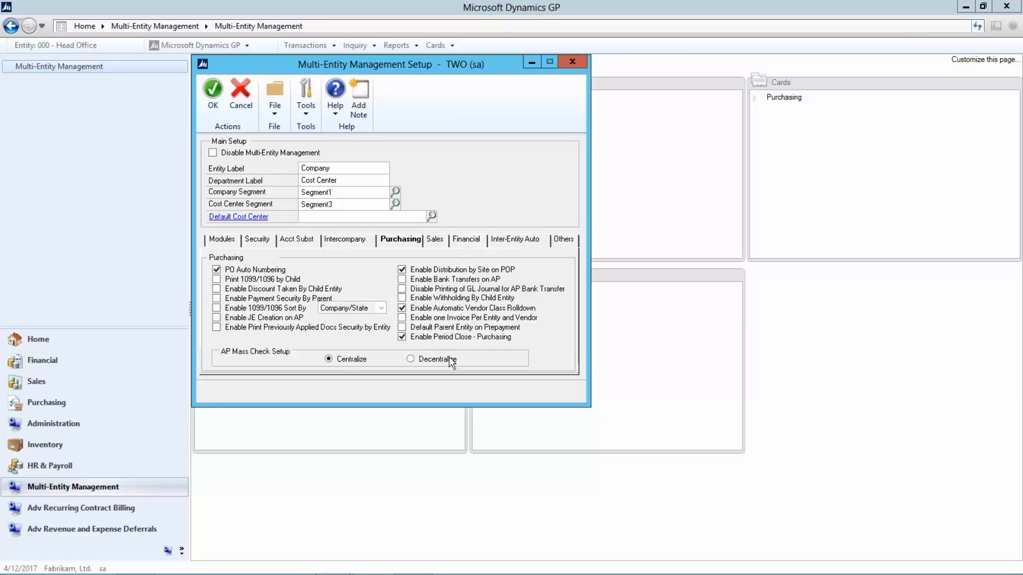
# - Examine the security options and the period close options for purchasing, sales, inventory and financial, and close the setup with its settings accepted
pyautogui.click(258, 241)
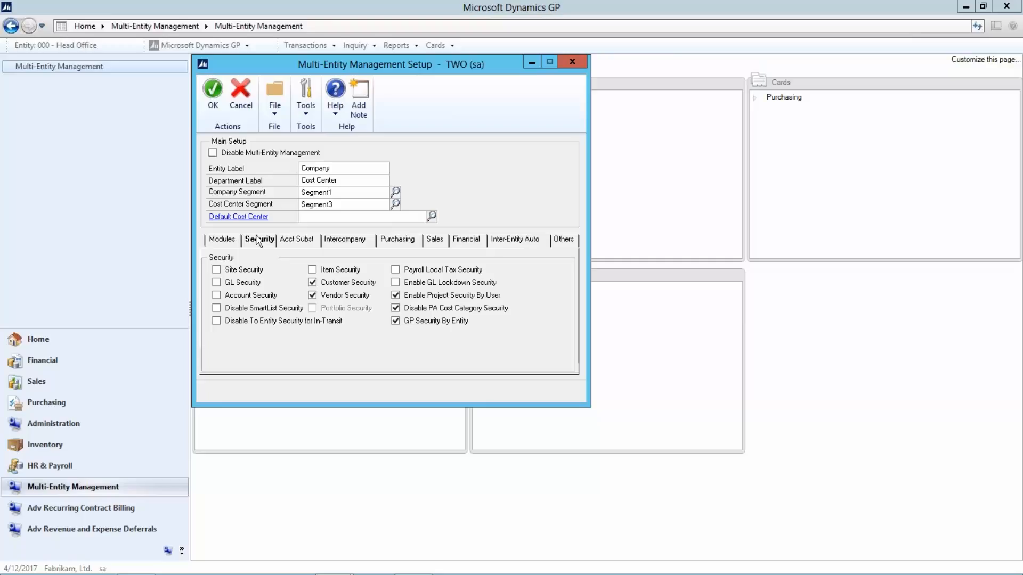
pyautogui.click(313, 283)
pyautogui.click(395, 241)
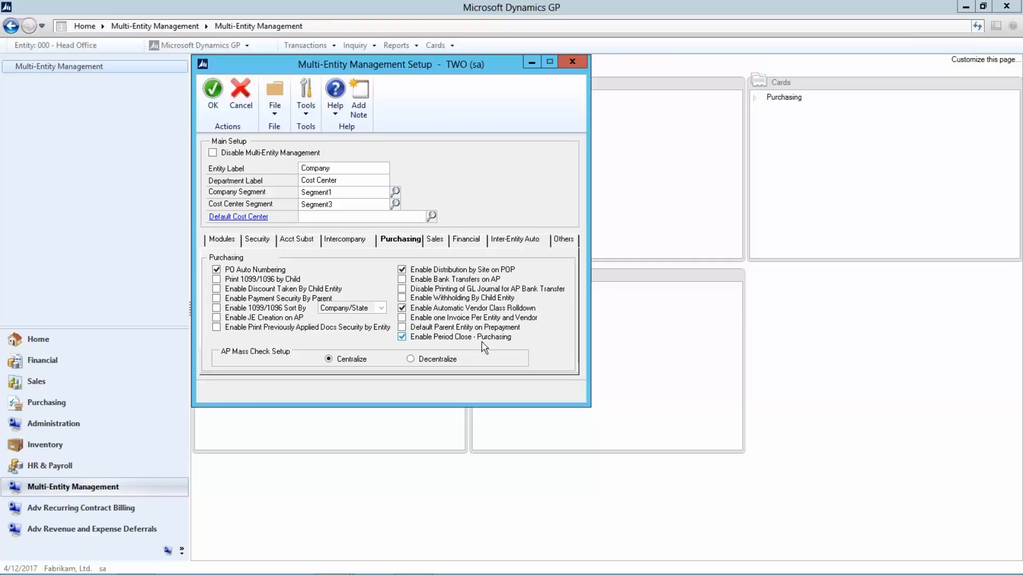
pyautogui.click(432, 243)
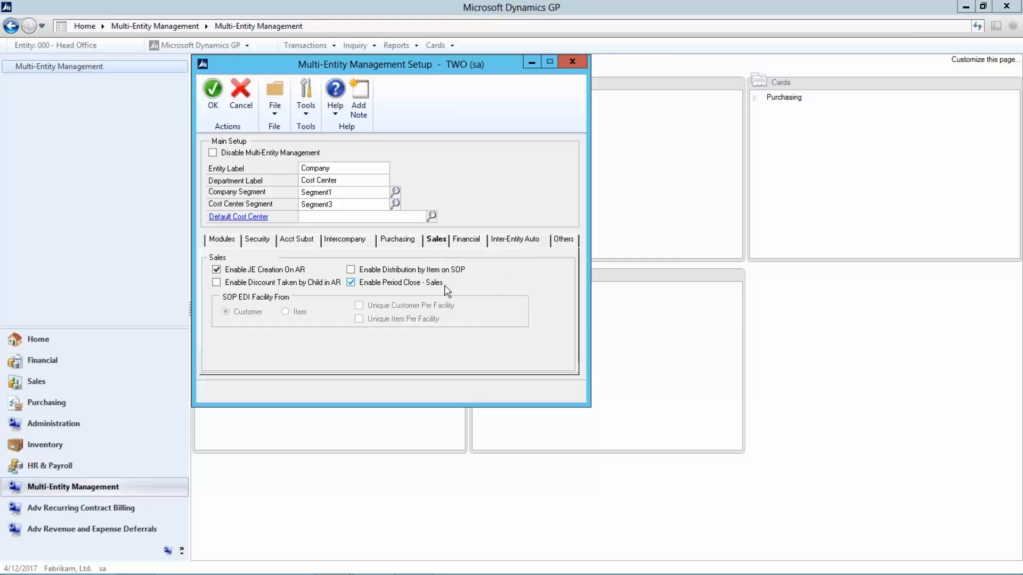
pyautogui.click(563, 241)
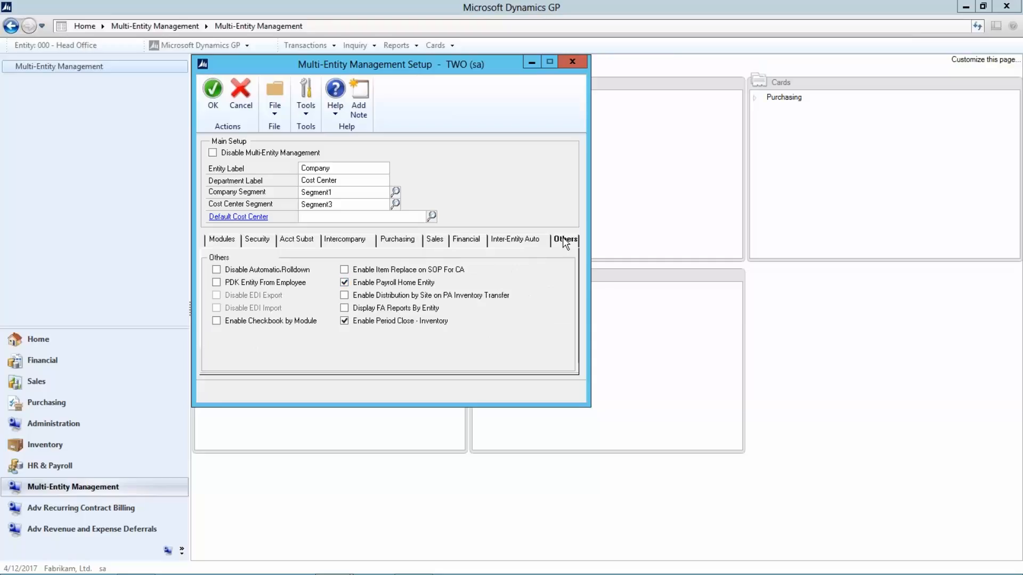
pyautogui.click(467, 241)
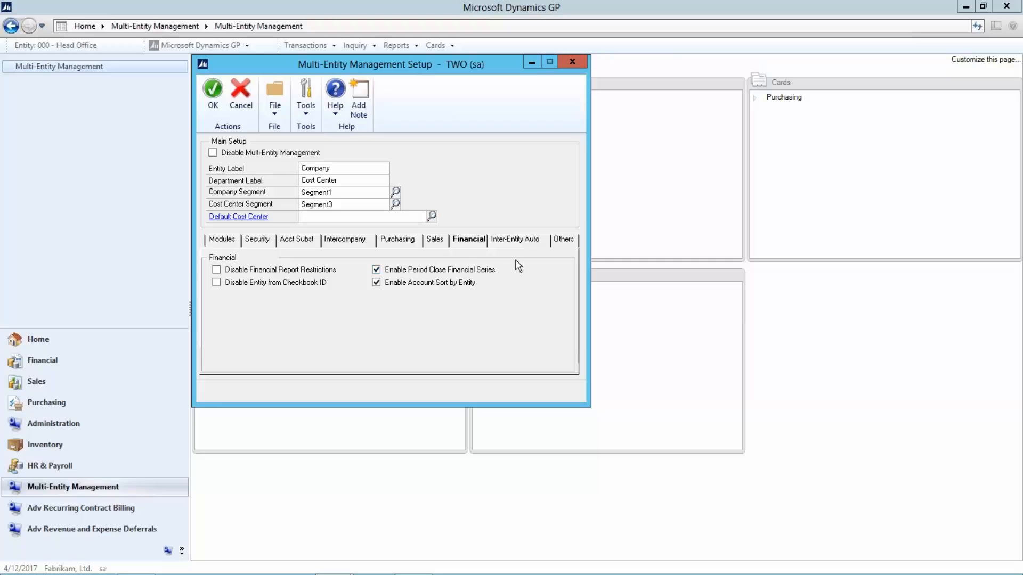
pyautogui.click(213, 94)
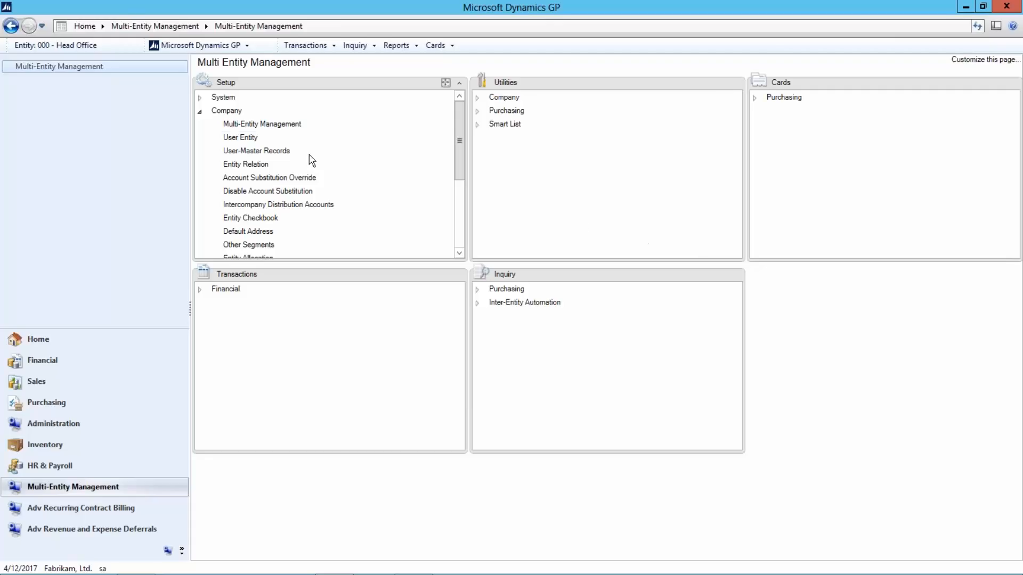
# - Open the User Entity setup by individual user and examine the company access of sa and manager1
pyautogui.click(241, 138)
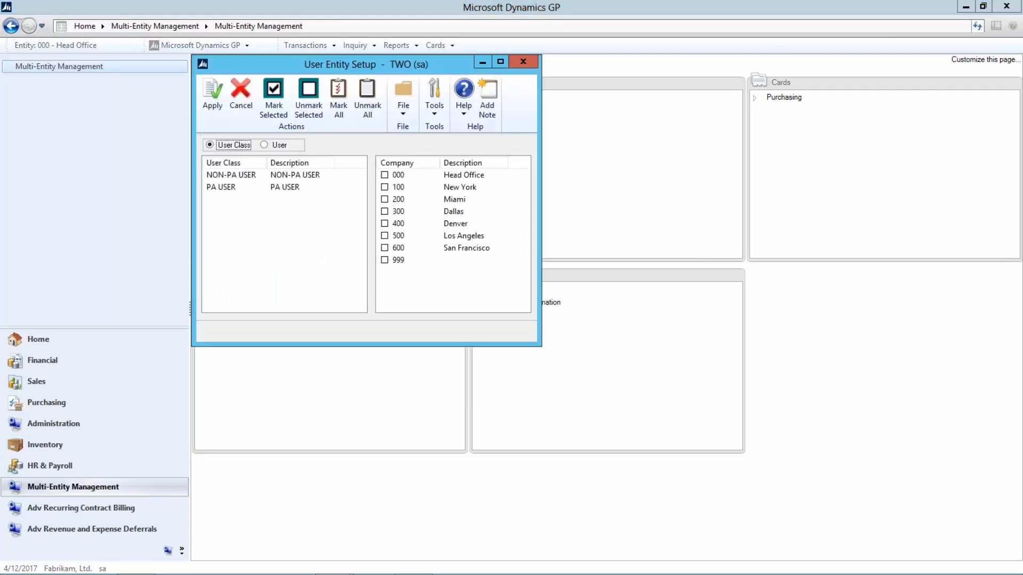
pyautogui.click(268, 145)
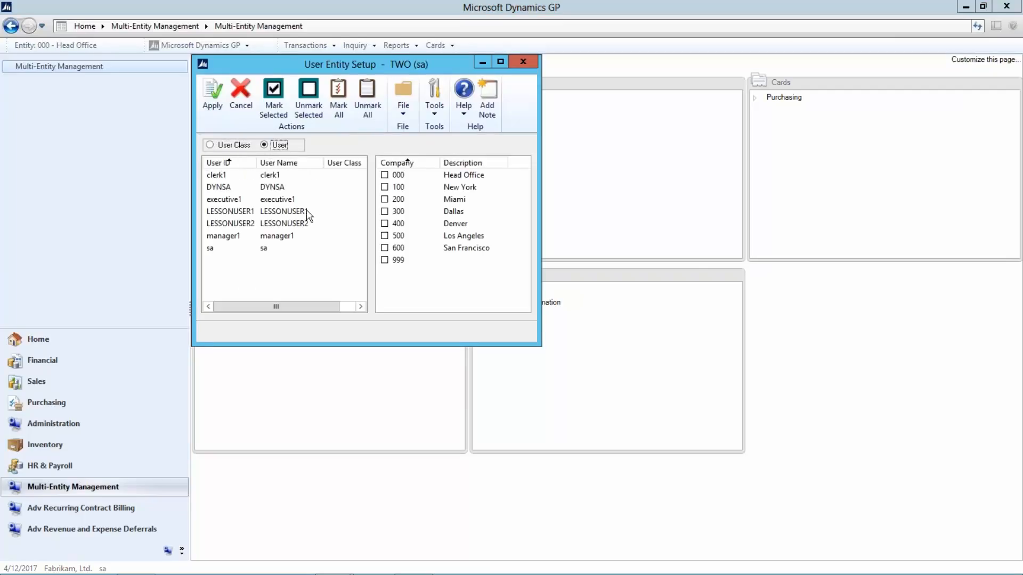
pyautogui.click(263, 250)
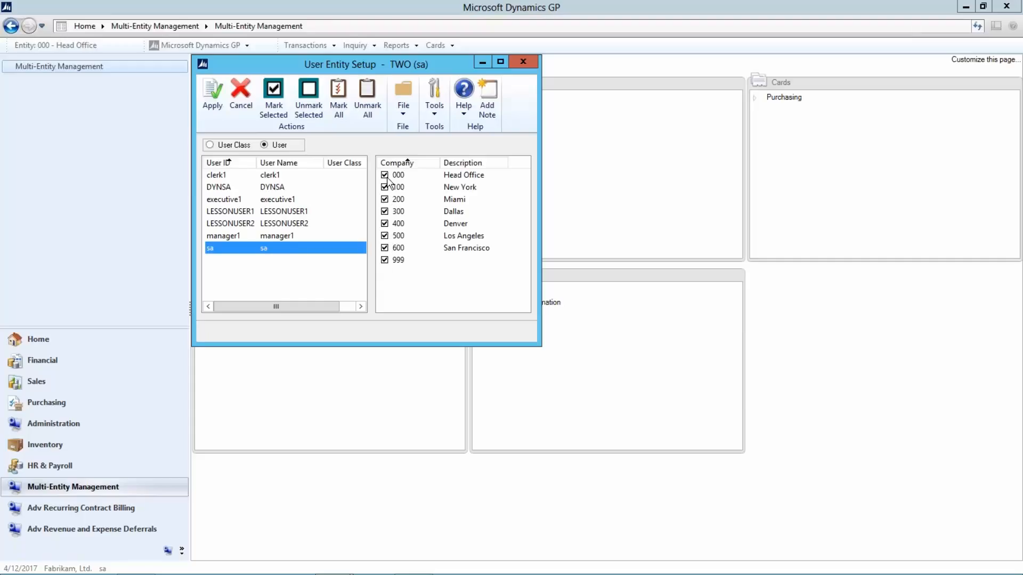
pyautogui.click(278, 237)
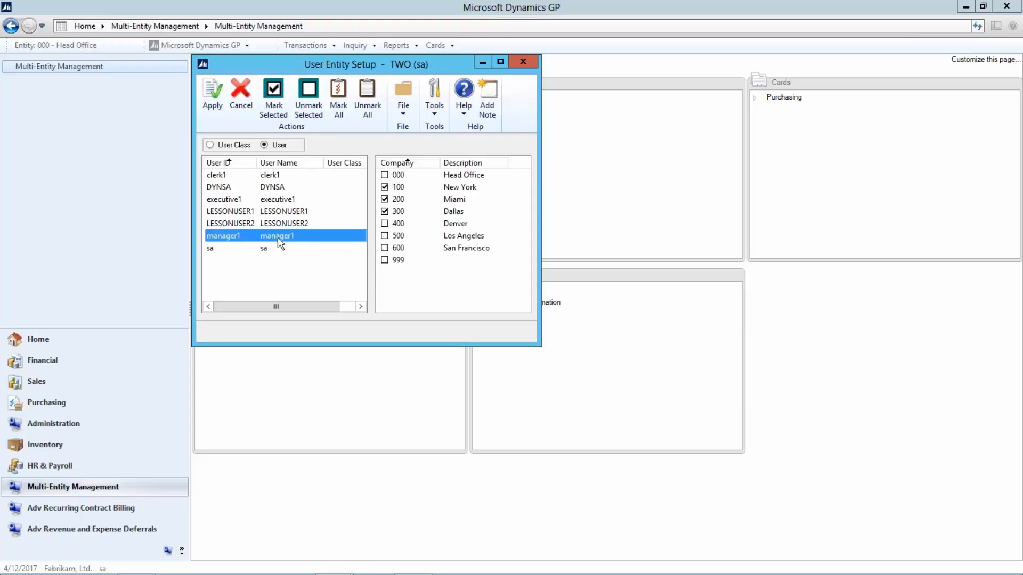
pyautogui.click(456, 191)
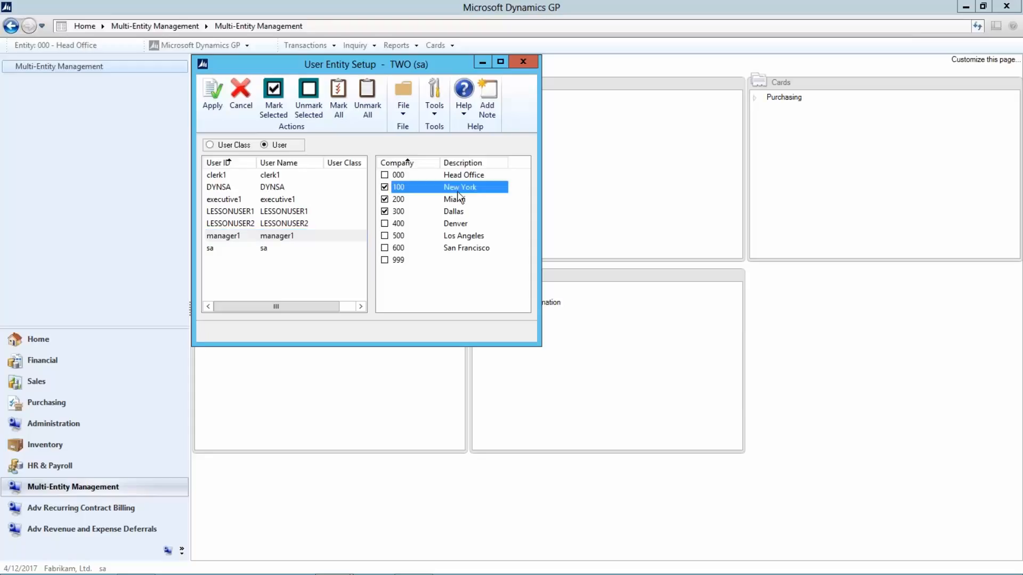
# - Examine the companies marked for manager1, executive1 and clerk1 in the User Entity Setup, and close the setup
pyautogui.click(451, 201)
pyautogui.click(464, 213)
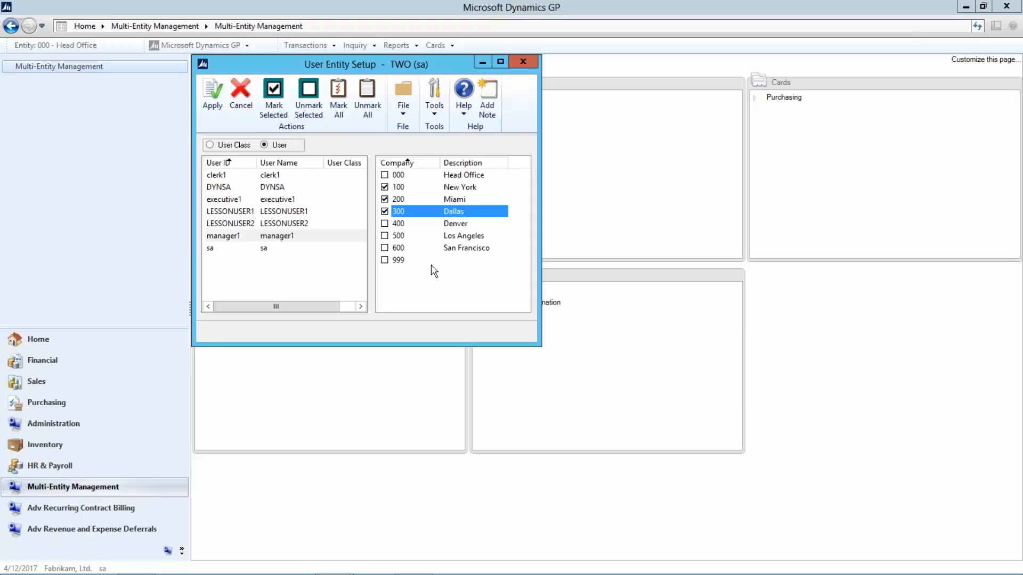
pyautogui.click(280, 208)
pyautogui.click(278, 200)
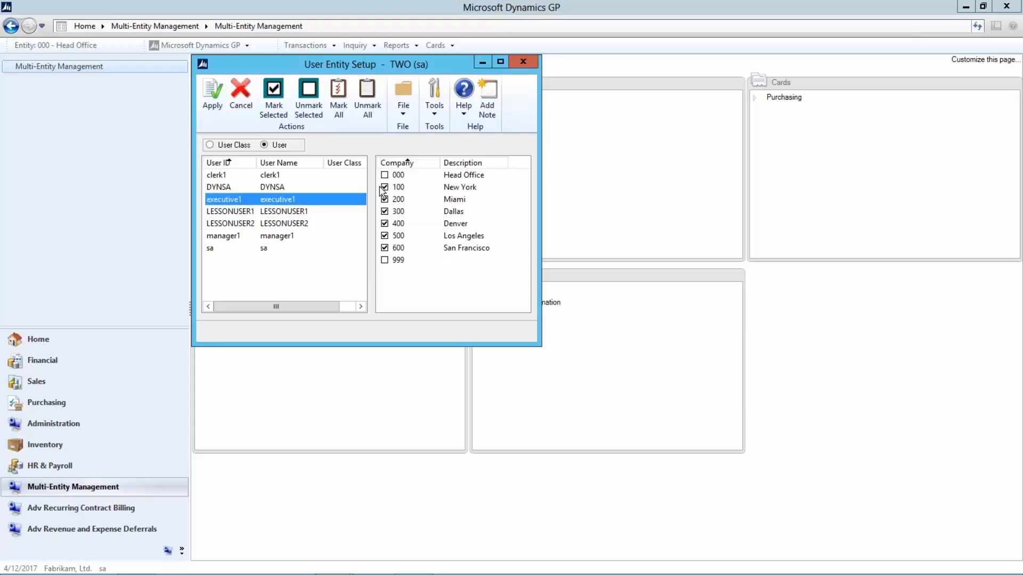
pyautogui.click(273, 177)
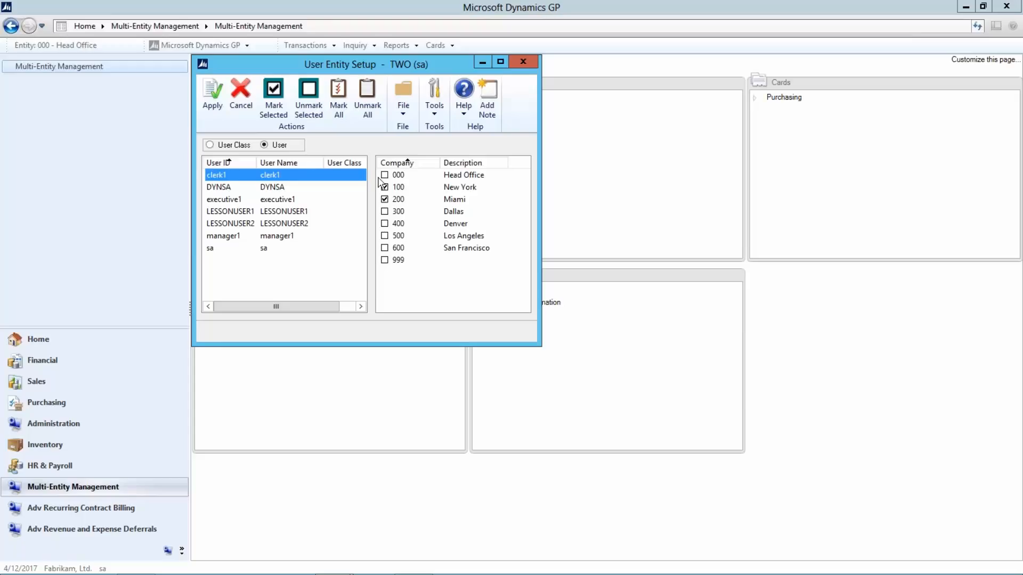
pyautogui.click(523, 62)
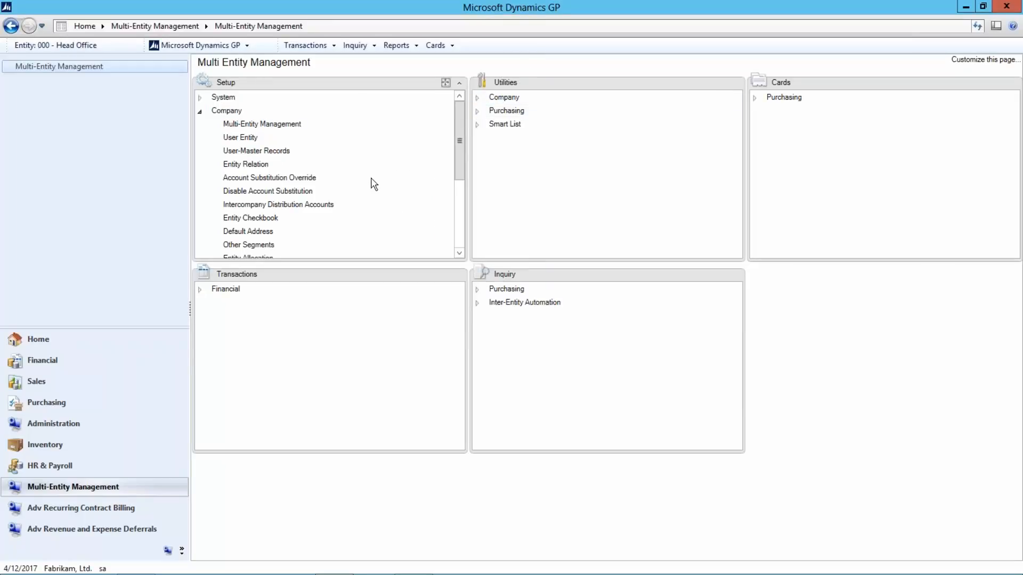
# - Open the Intercompany Distribution Accounts setup, examine the due to and due from accounts across originating companies, and close it with its settings accepted
pyautogui.click(278, 205)
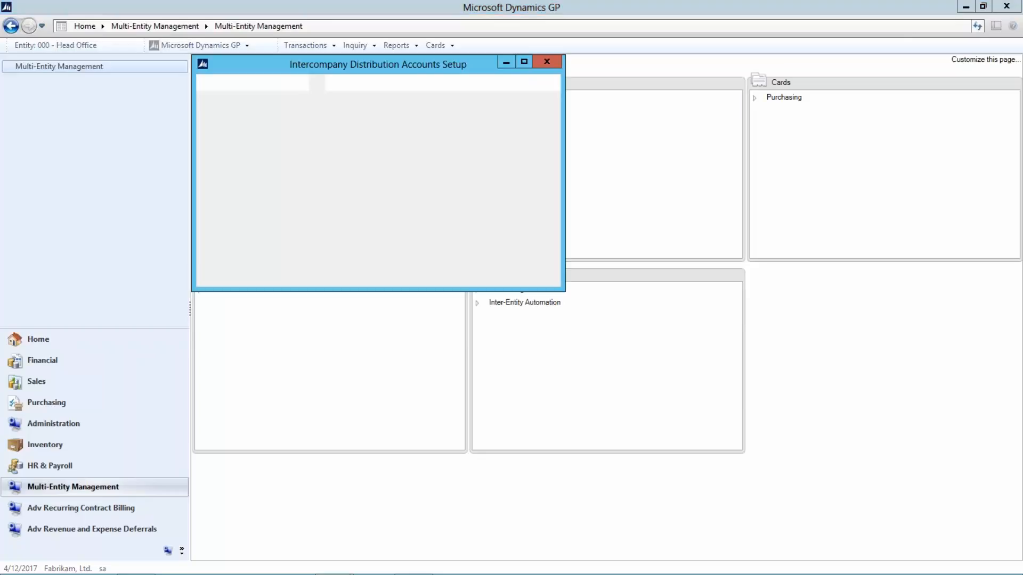
pyautogui.click(208, 322)
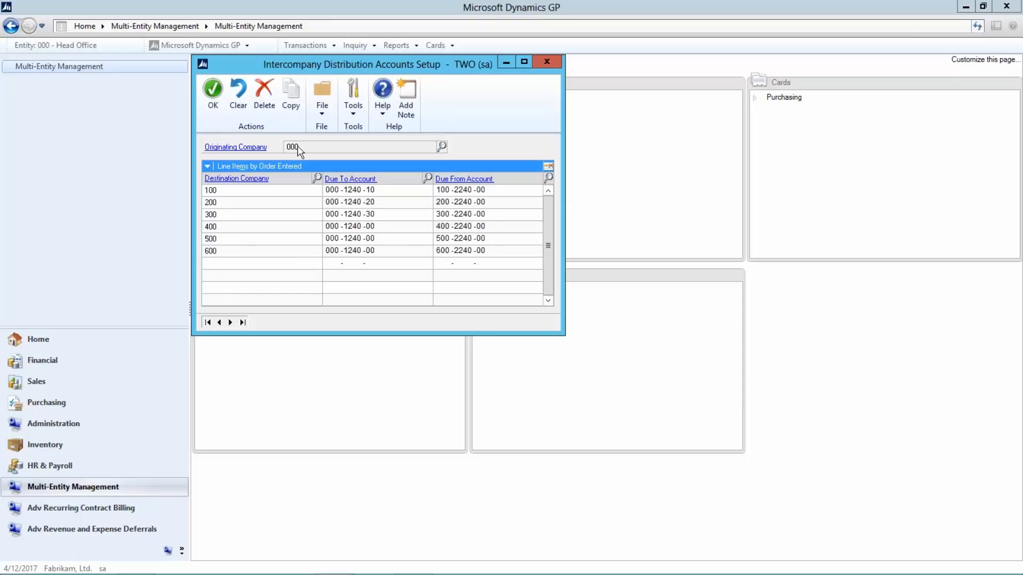
pyautogui.click(231, 322)
pyautogui.click(231, 323)
pyautogui.click(231, 322)
pyautogui.doubleClick(352, 191)
pyautogui.doubleClick(462, 190)
pyautogui.click(213, 91)
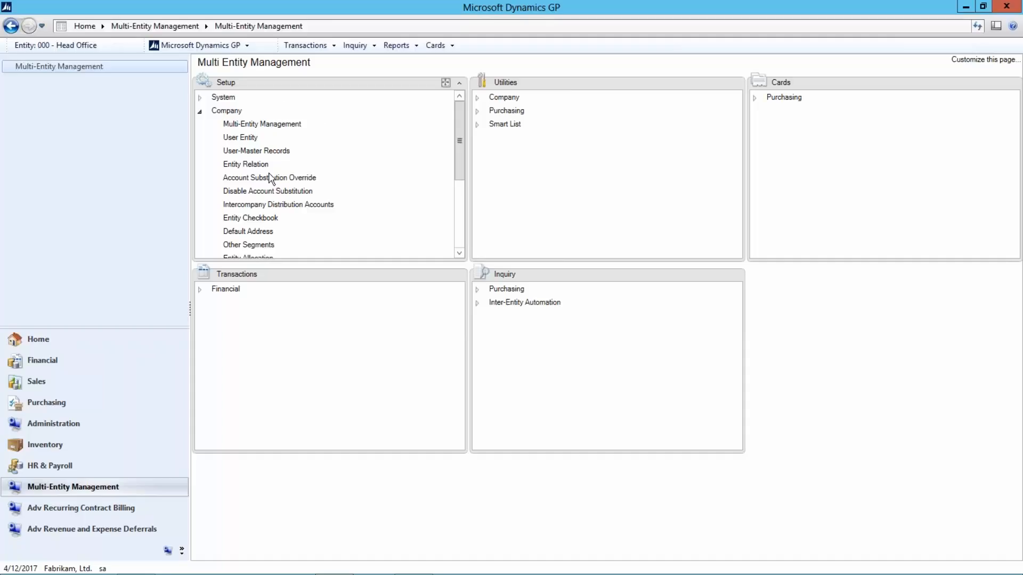
# - Examine the distribution types for Payables Management invoices in the Disable Account Substitution setup, and close it with its settings accepted
pyautogui.click(248, 191)
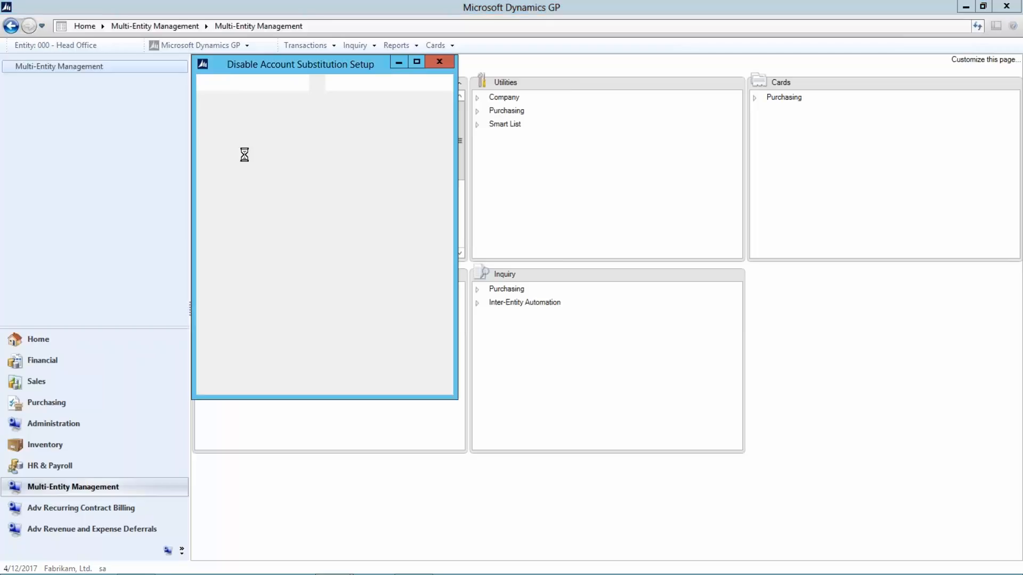
pyautogui.click(220, 178)
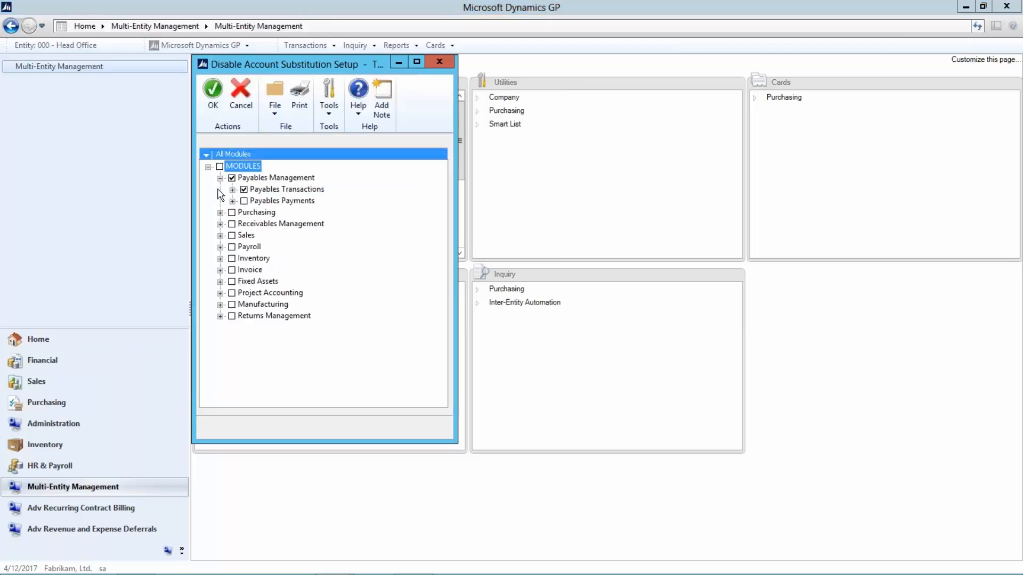
pyautogui.click(232, 190)
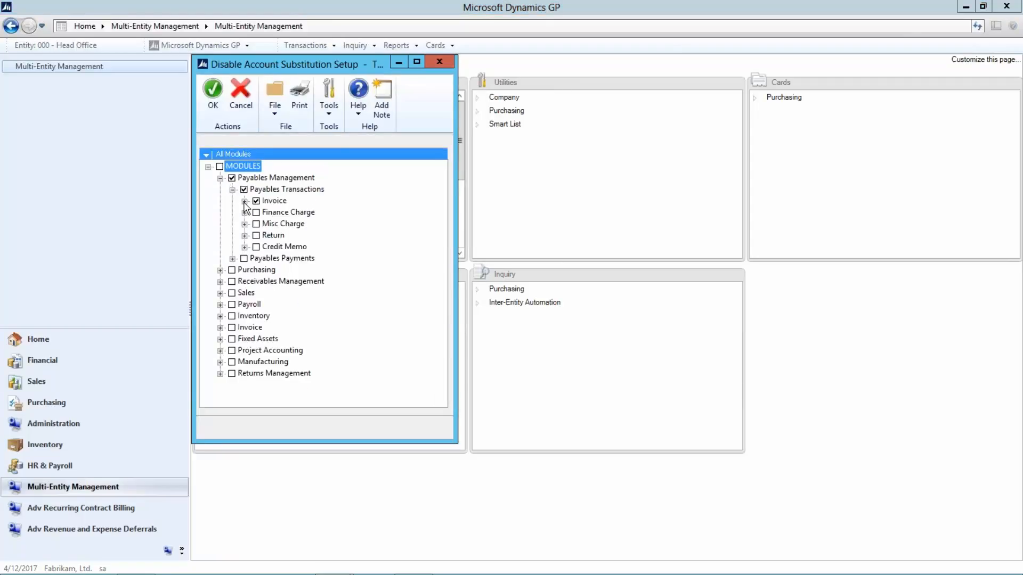
pyautogui.click(245, 201)
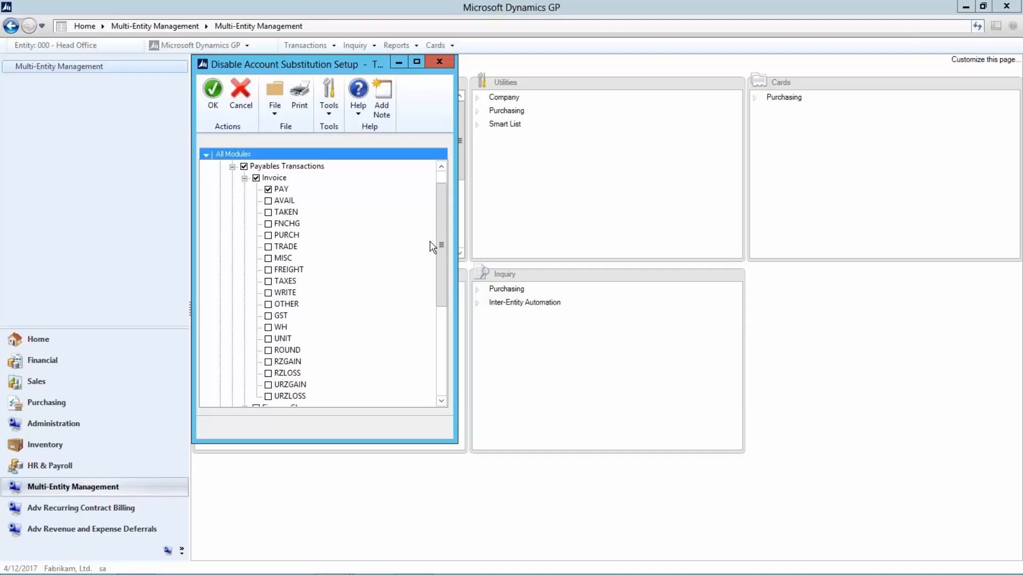
pyautogui.moveTo(441, 256); pyautogui.dragTo(420, 286)
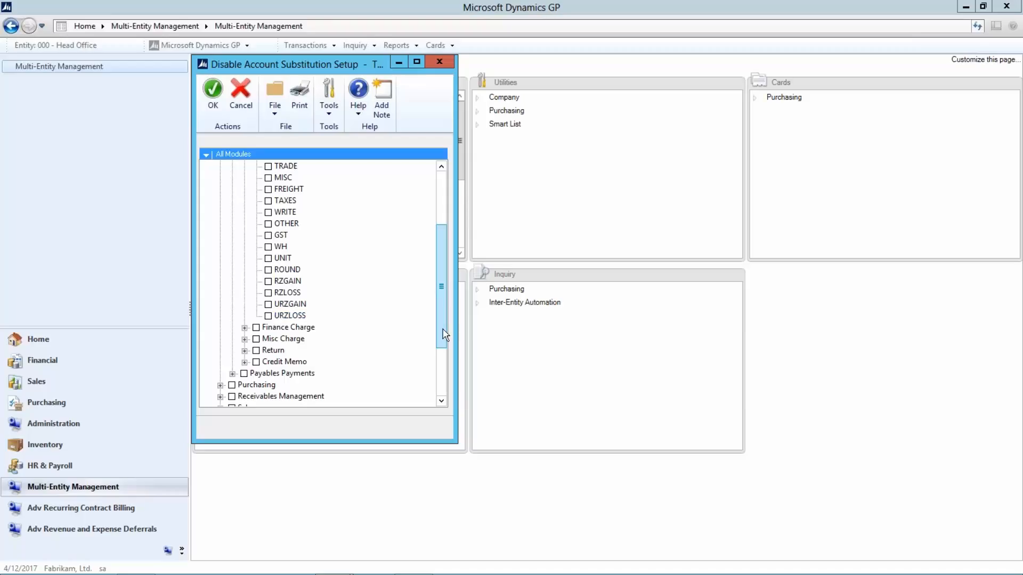
pyautogui.moveTo(446, 335); pyautogui.dragTo(439, 228)
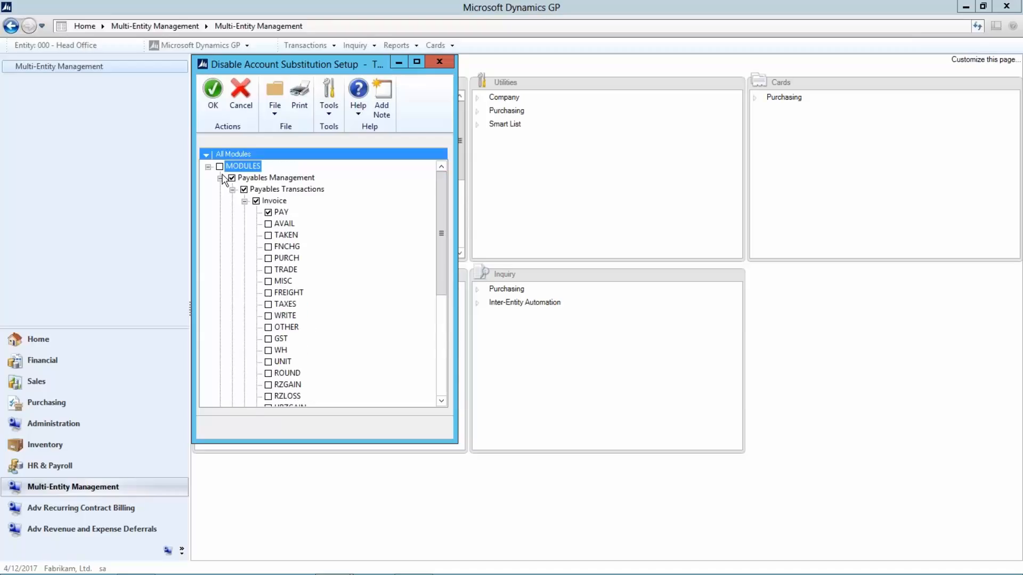
pyautogui.click(208, 168)
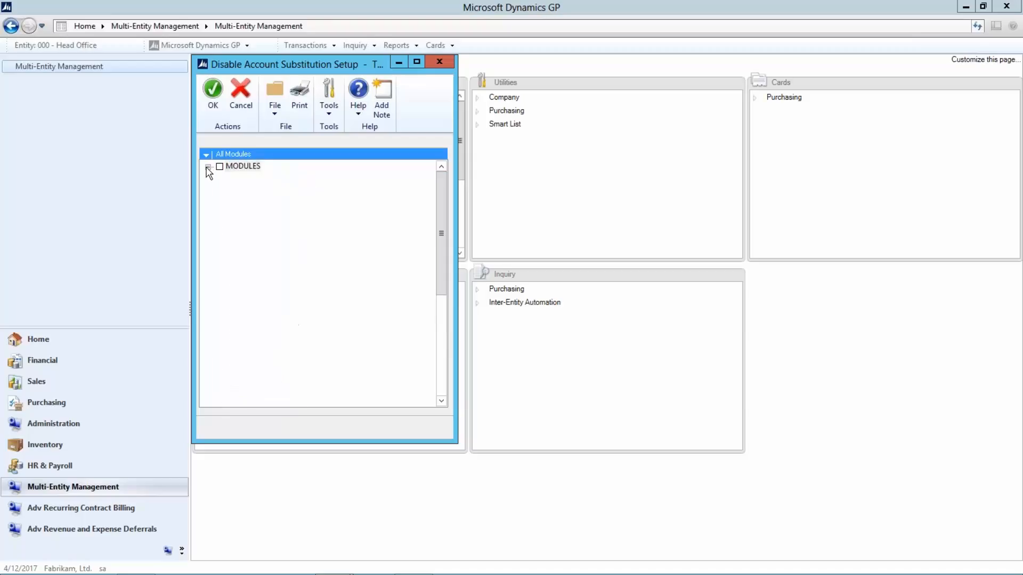
pyautogui.click(213, 95)
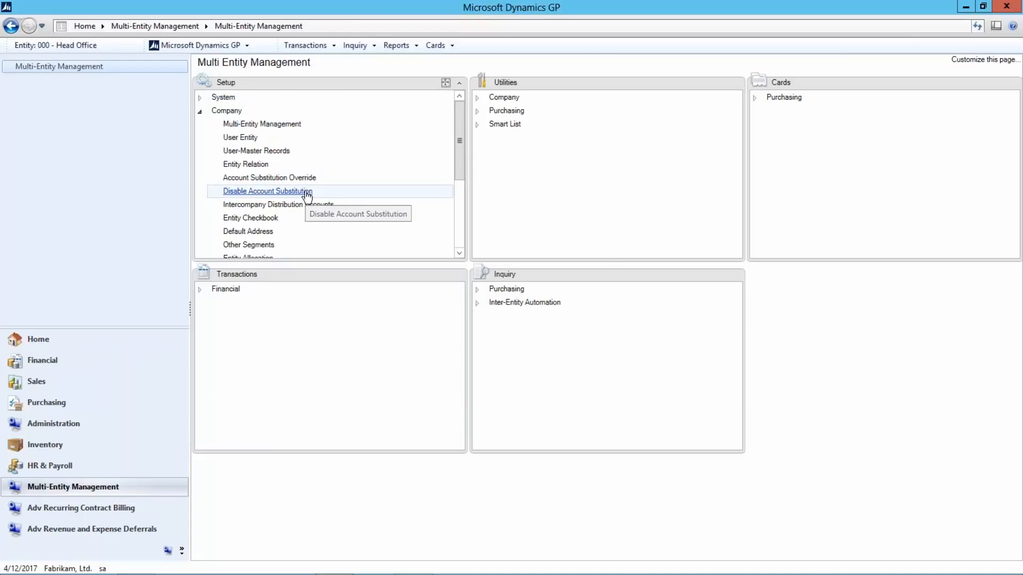
# - Open the Entity Checkbook setup, examine the checkbooks from company 000 through company 200, and close the setup
pyautogui.moveTo(462, 164); pyautogui.dragTo(462, 187)
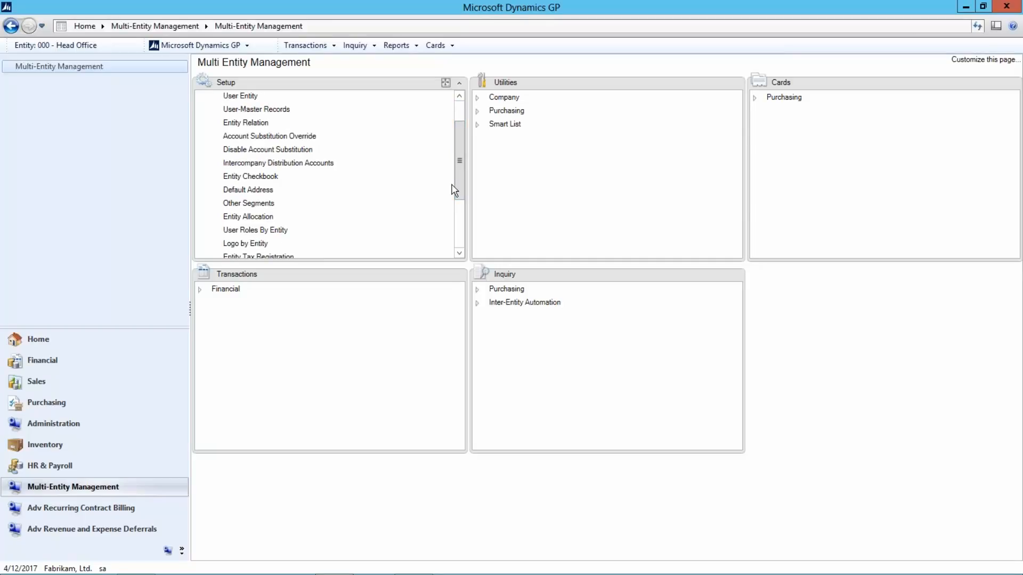
pyautogui.click(251, 178)
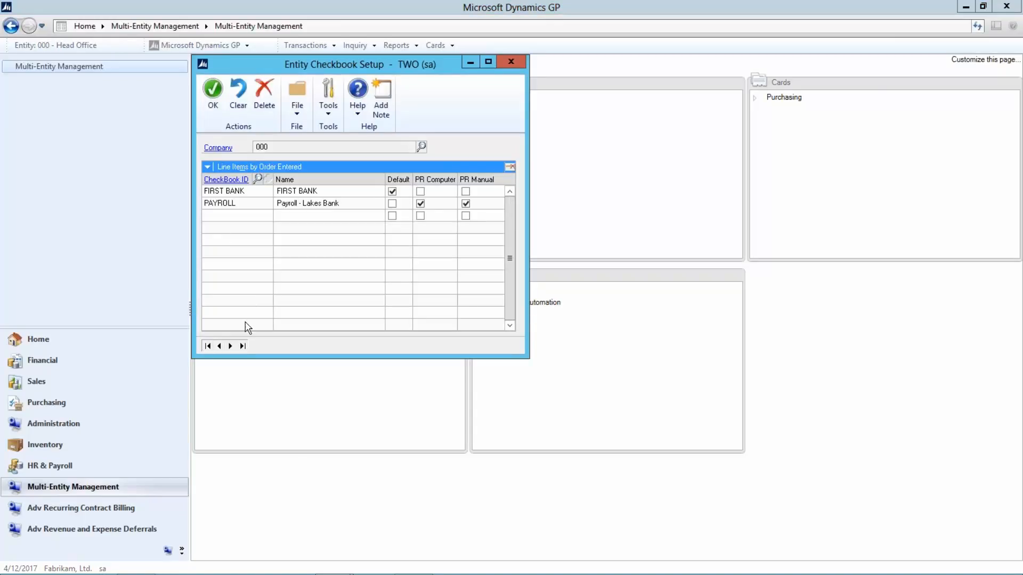
pyautogui.click(231, 347)
pyautogui.click(231, 347)
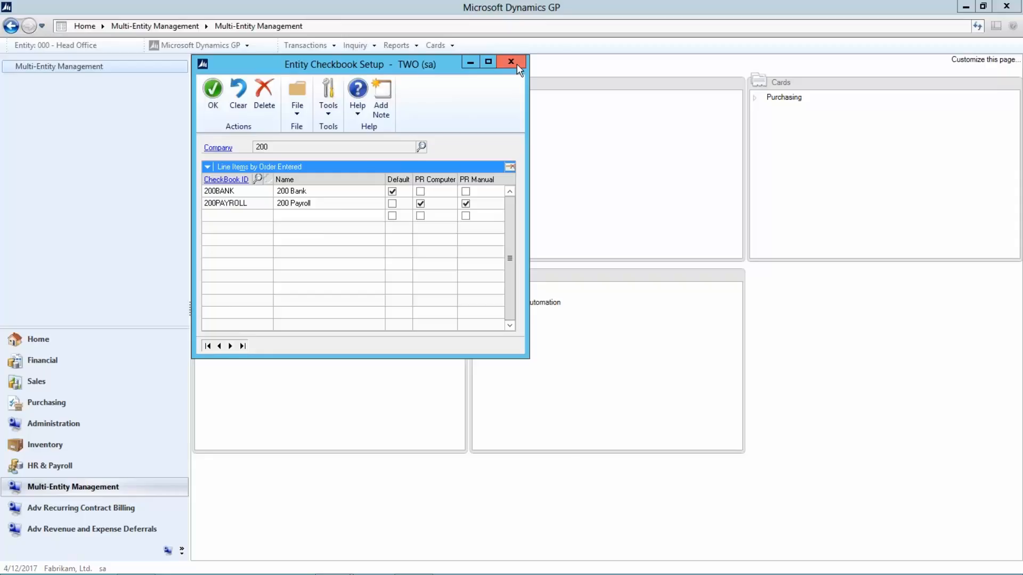
pyautogui.click(511, 62)
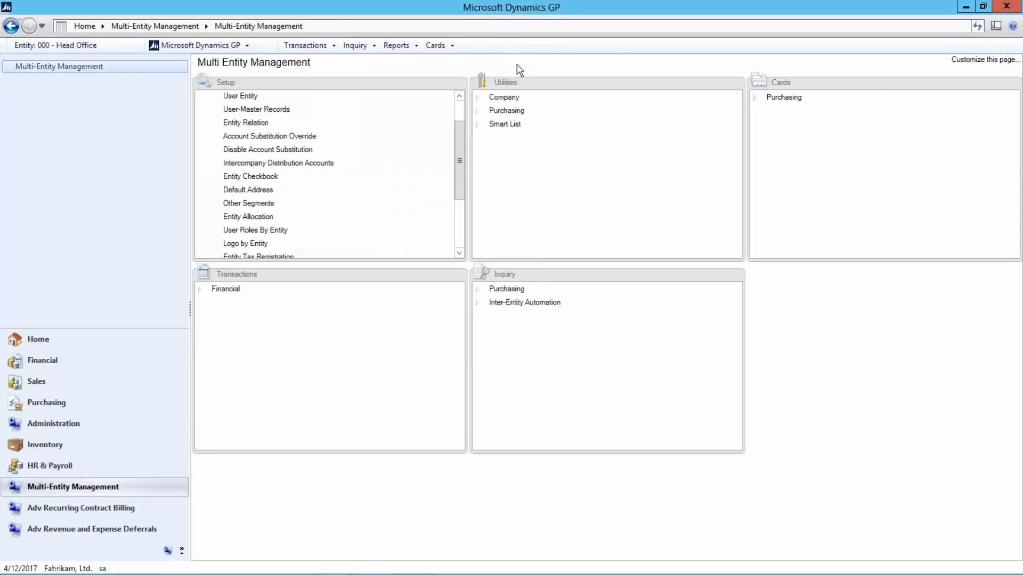
# - Open the Default Address setup, examine the address IDs for companies 000 and 100, and close it without saving
pyautogui.click(253, 191)
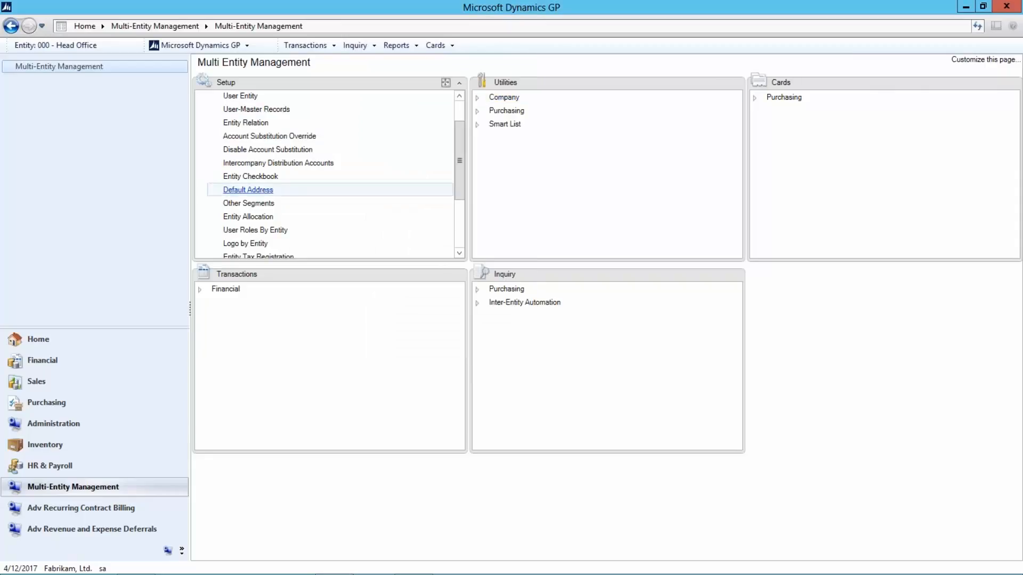
pyautogui.click(208, 254)
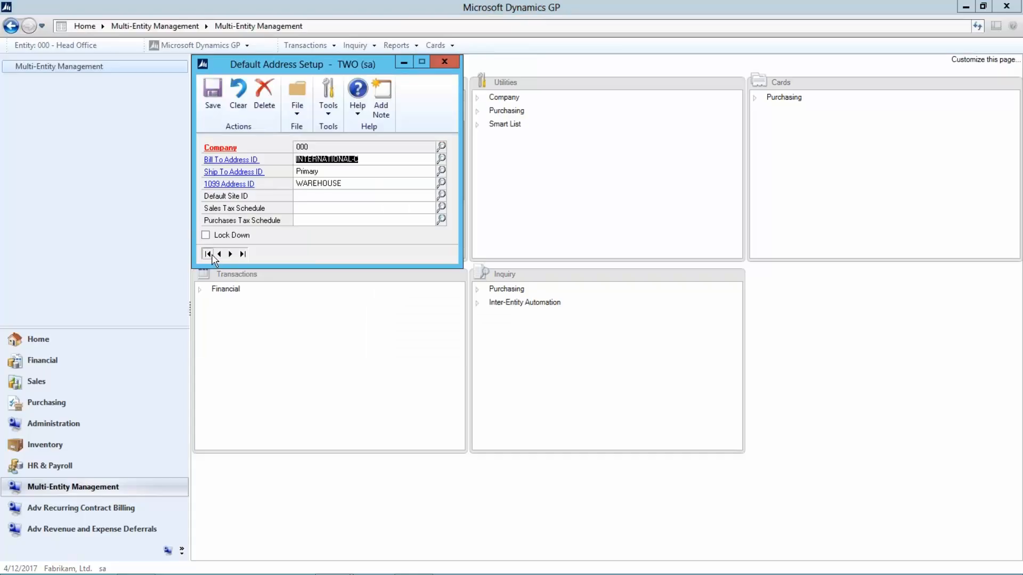
pyautogui.click(230, 254)
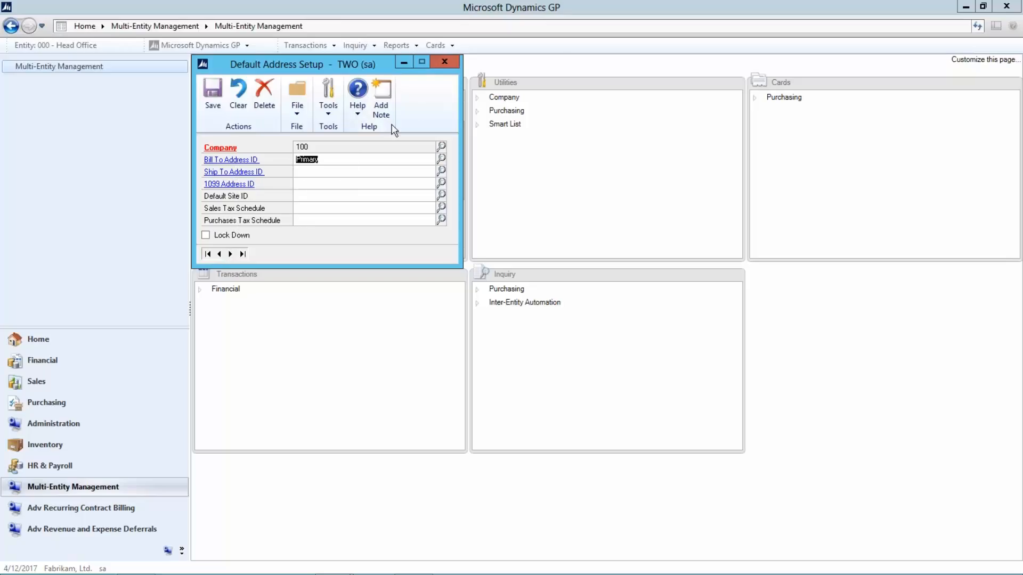
pyautogui.click(450, 63)
# - View the Logo by Entity setup and the Entity Tax Registration setup, closing each one without changes
pyautogui.moveTo(460, 133); pyautogui.dragTo(459, 158)
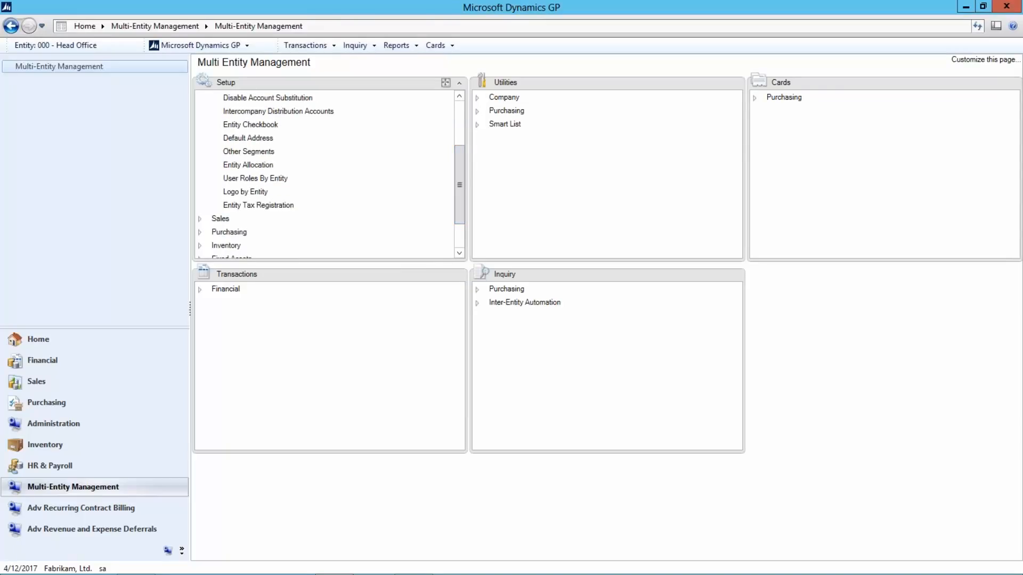
pyautogui.click(246, 192)
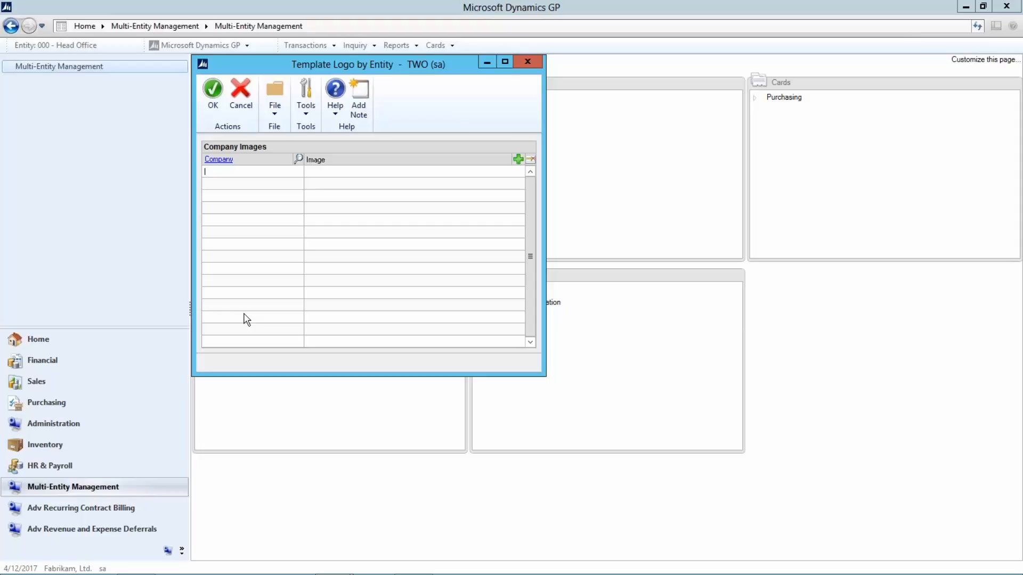
pyautogui.click(528, 62)
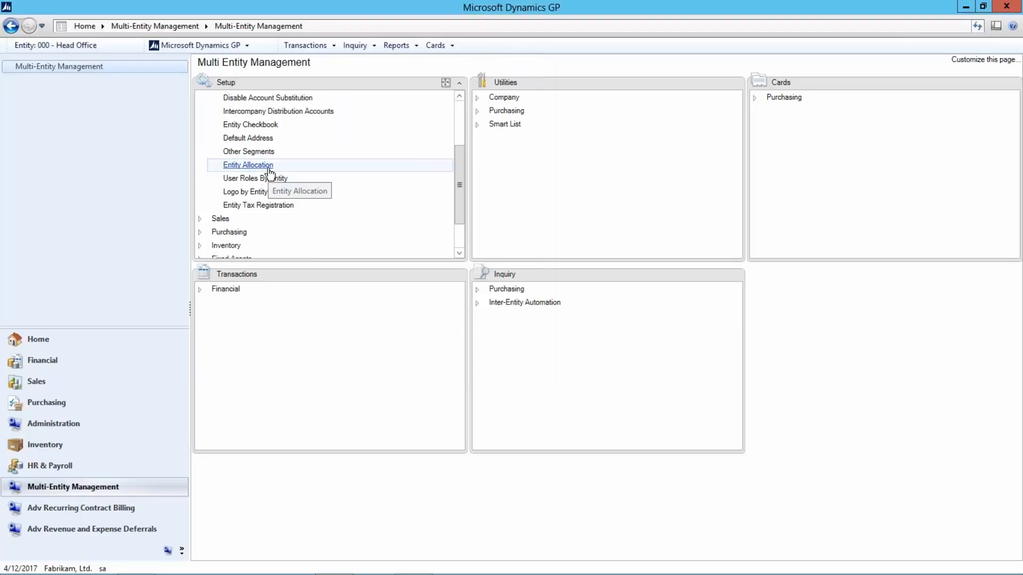
pyautogui.click(266, 206)
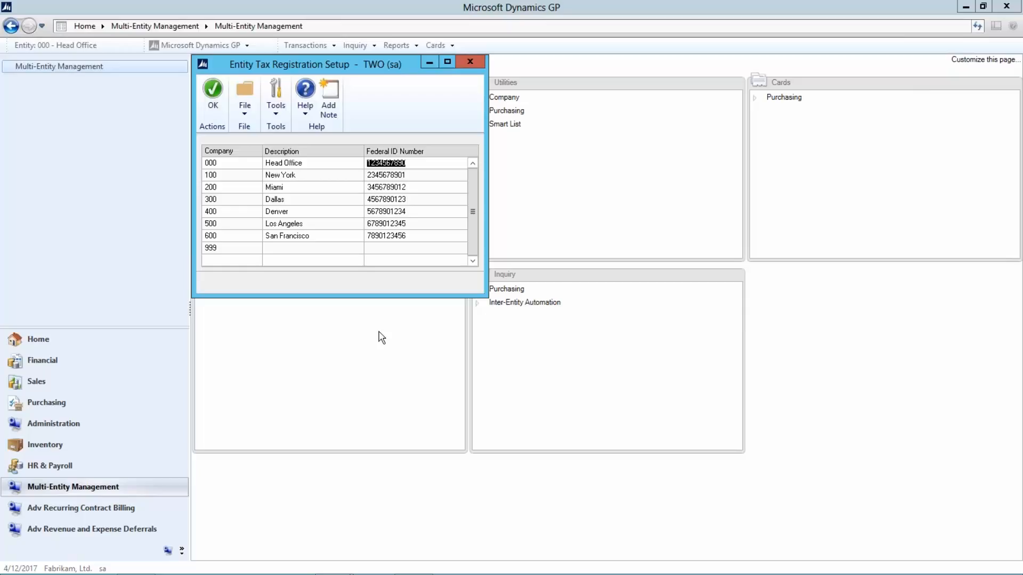
pyautogui.click(470, 61)
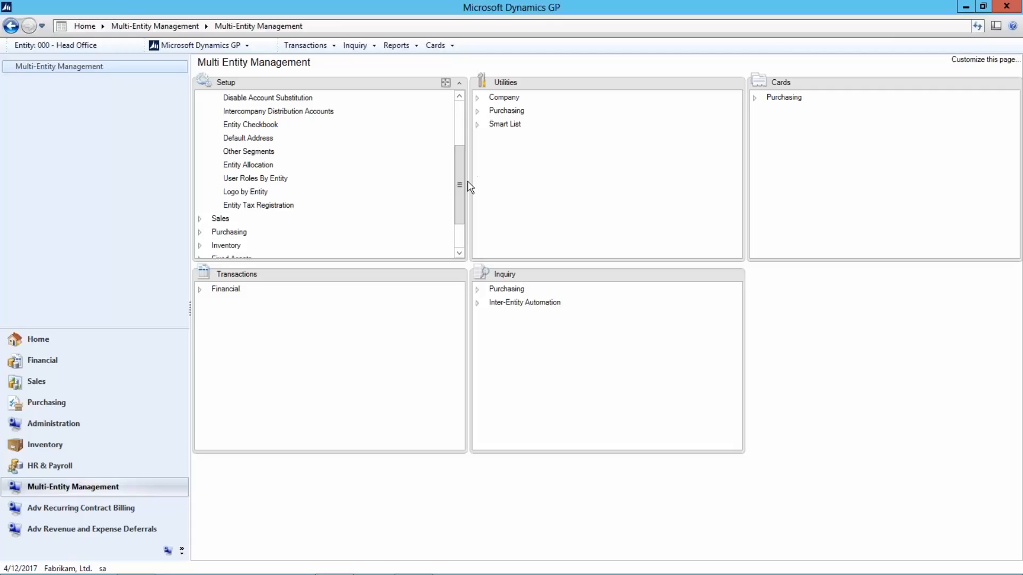
# - Review the remaining Multi-Entity Management setup areas and collapse the Company group
pyautogui.moveTo(459, 187); pyautogui.dragTo(462, 234)
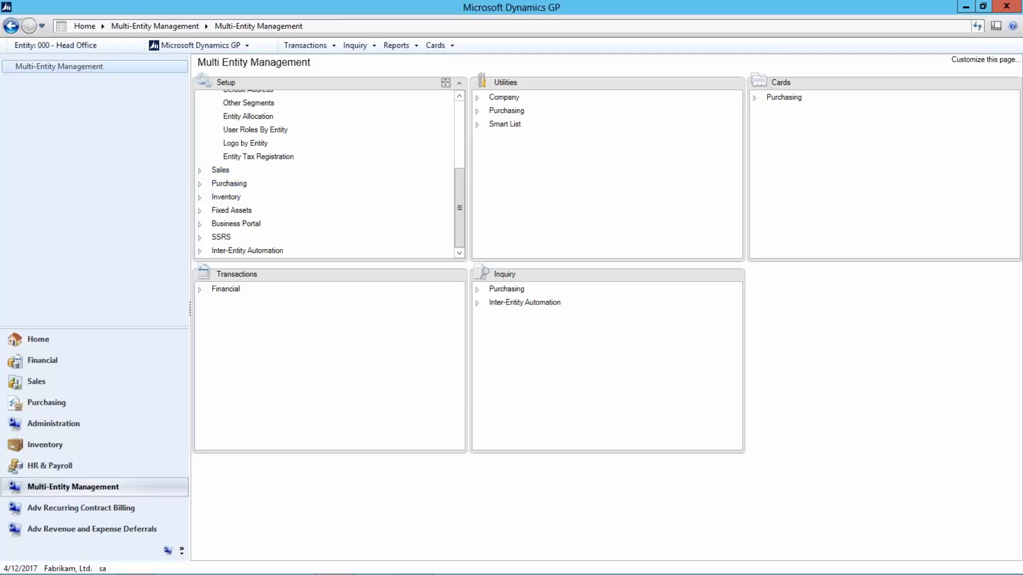
pyautogui.moveTo(457, 203); pyautogui.dragTo(458, 104)
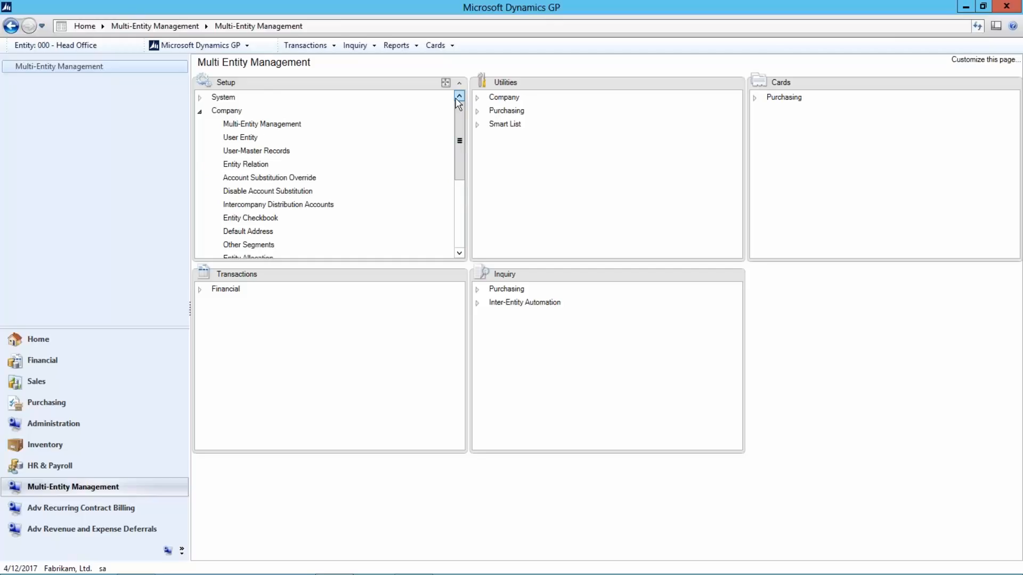
pyautogui.click(201, 112)
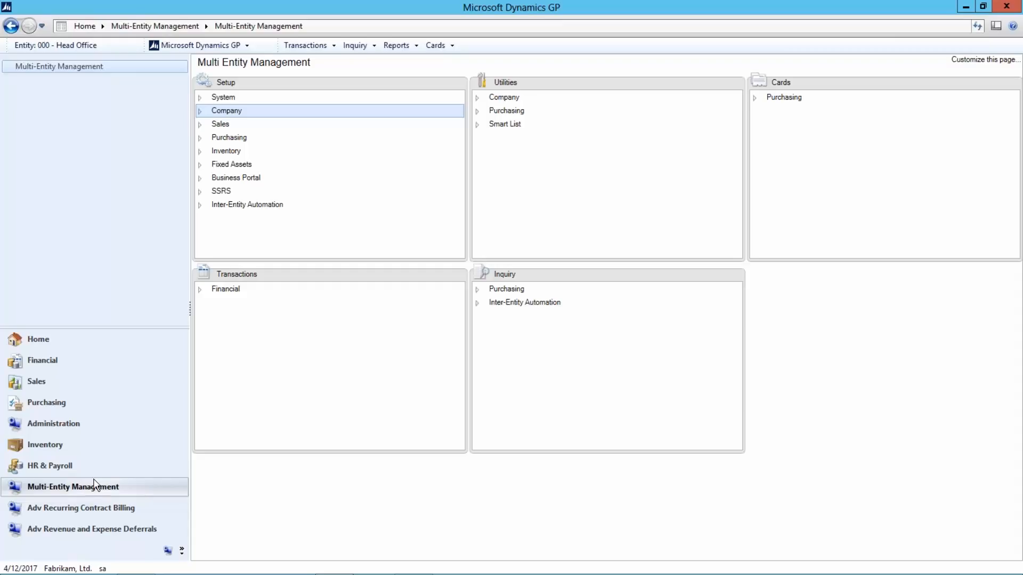
# - Open a new Payables Transaction Entry from Purchasing and set its company to 500
pyautogui.click(46, 409)
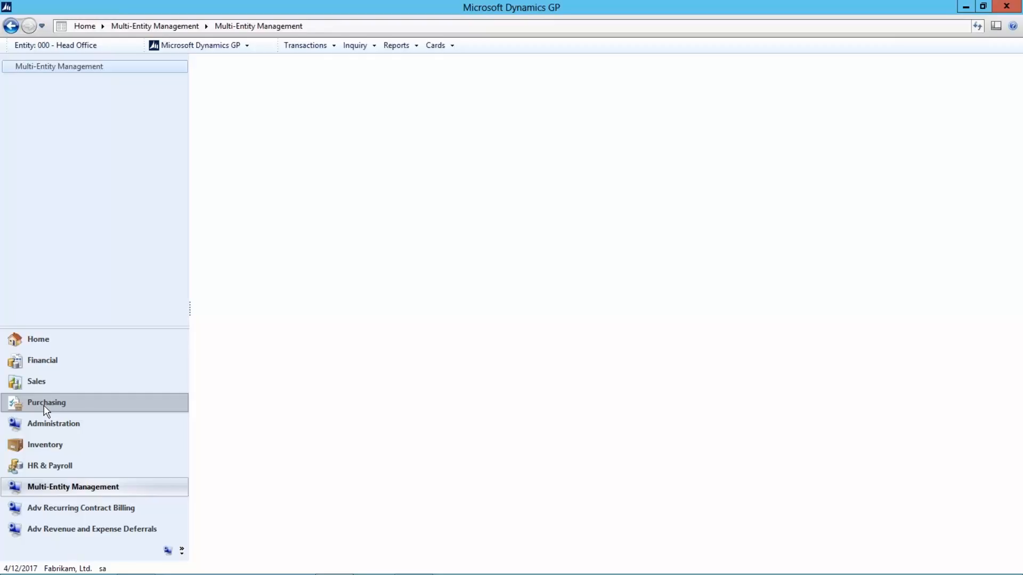
pyautogui.click(245, 246)
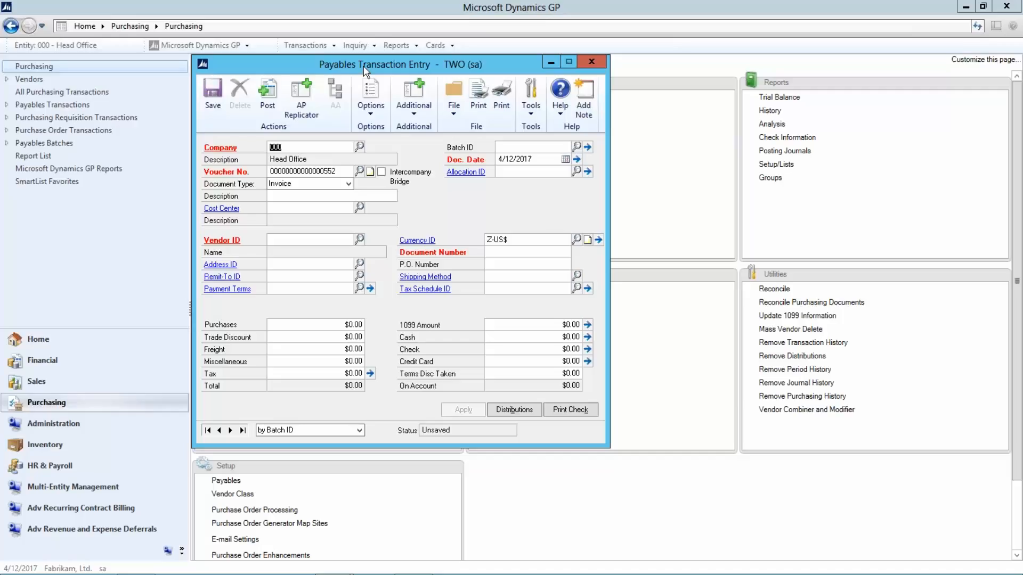
pyautogui.write('500')
pyautogui.press('Tab')
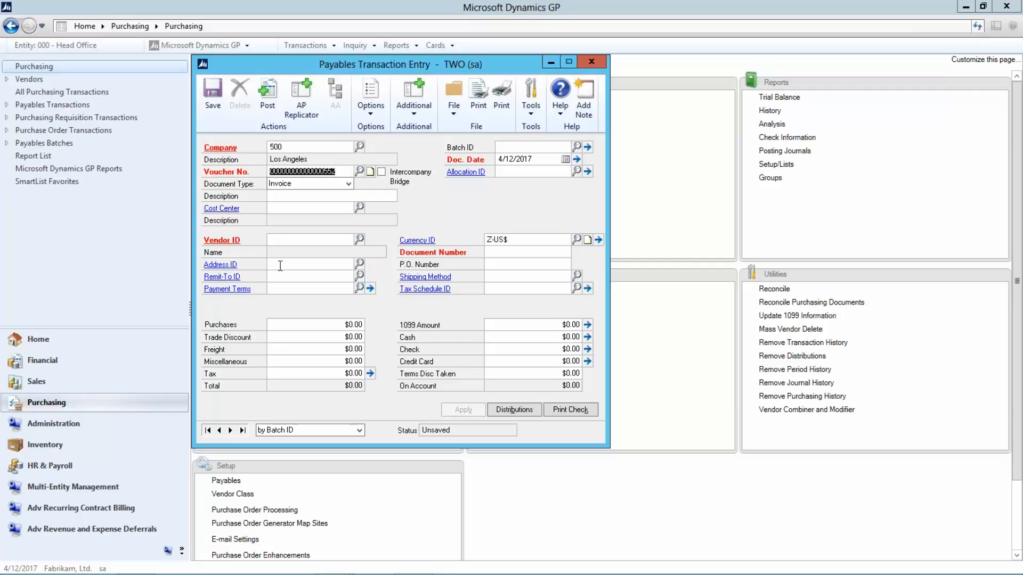
# - Look through the vendors offered for company 500 and close the vendor lookup without selecting one
pyautogui.click(360, 240)
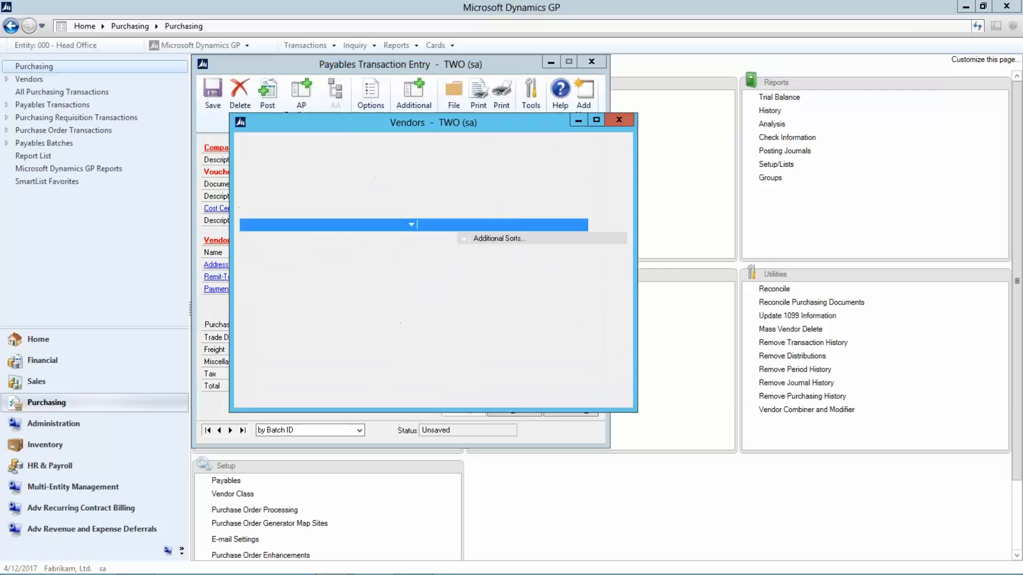
pyautogui.click(622, 348)
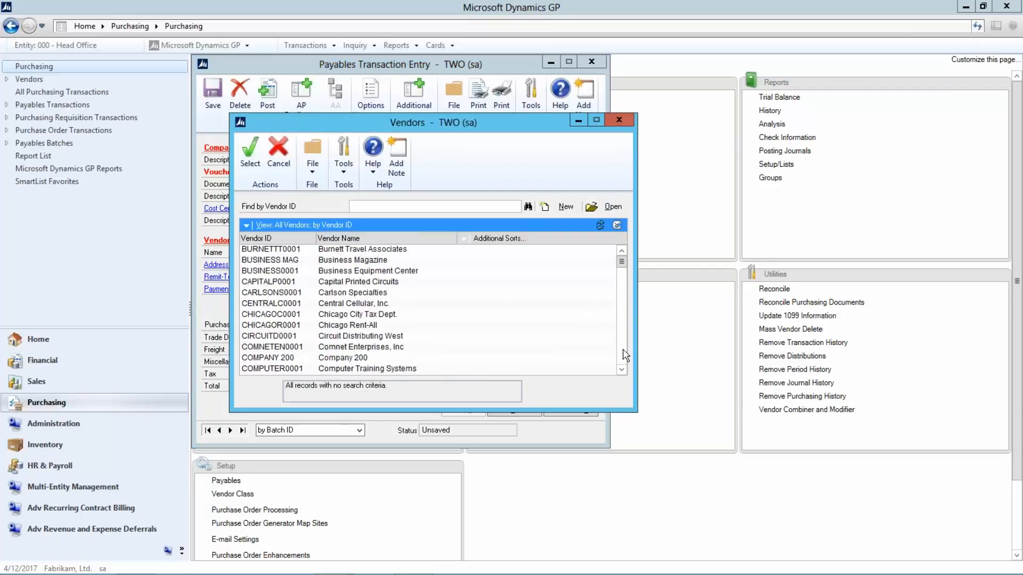
pyautogui.click(623, 348)
pyautogui.click(623, 347)
pyautogui.click(623, 347)
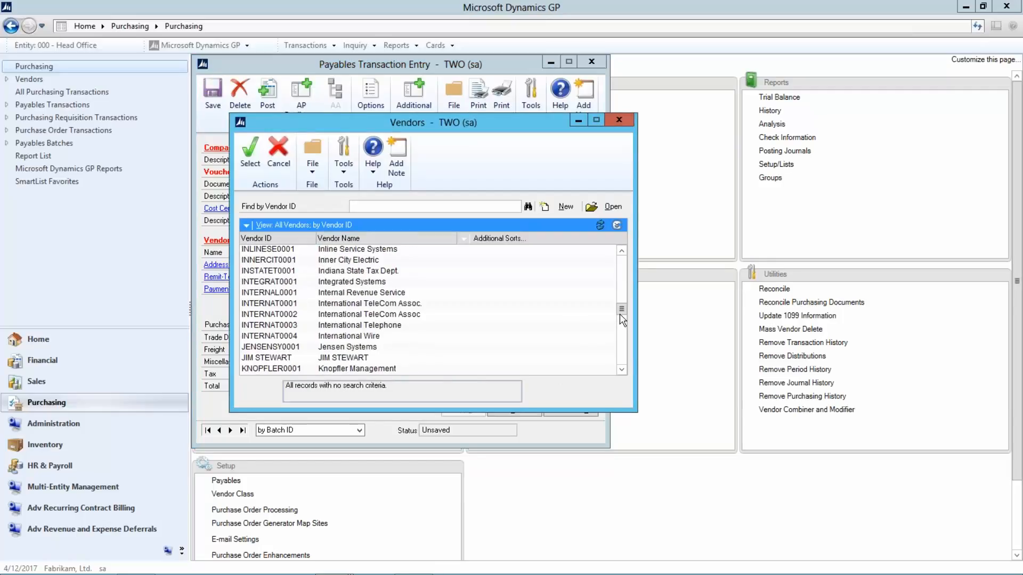
pyautogui.moveTo(621, 310); pyautogui.dragTo(619, 253)
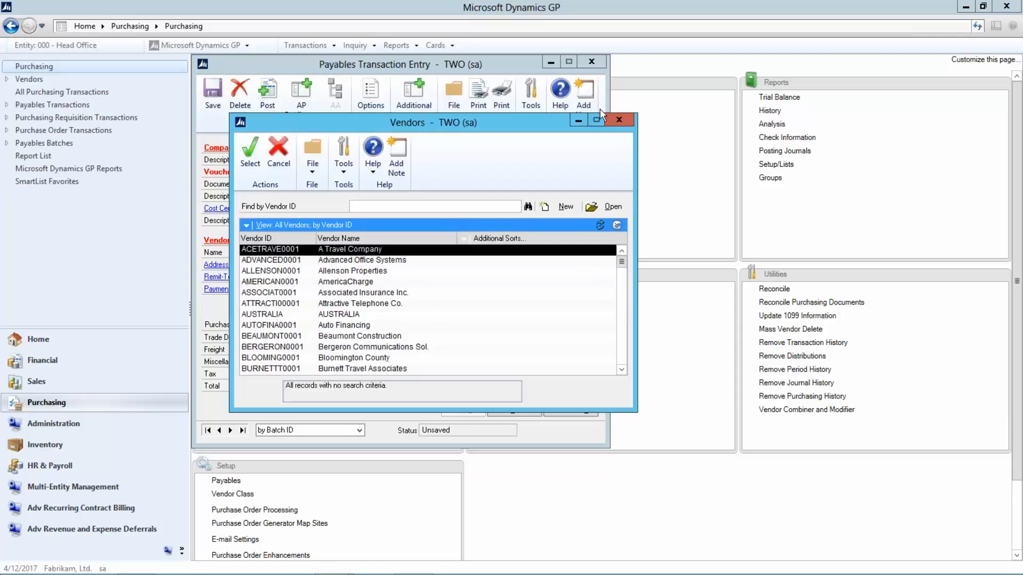
pyautogui.click(619, 120)
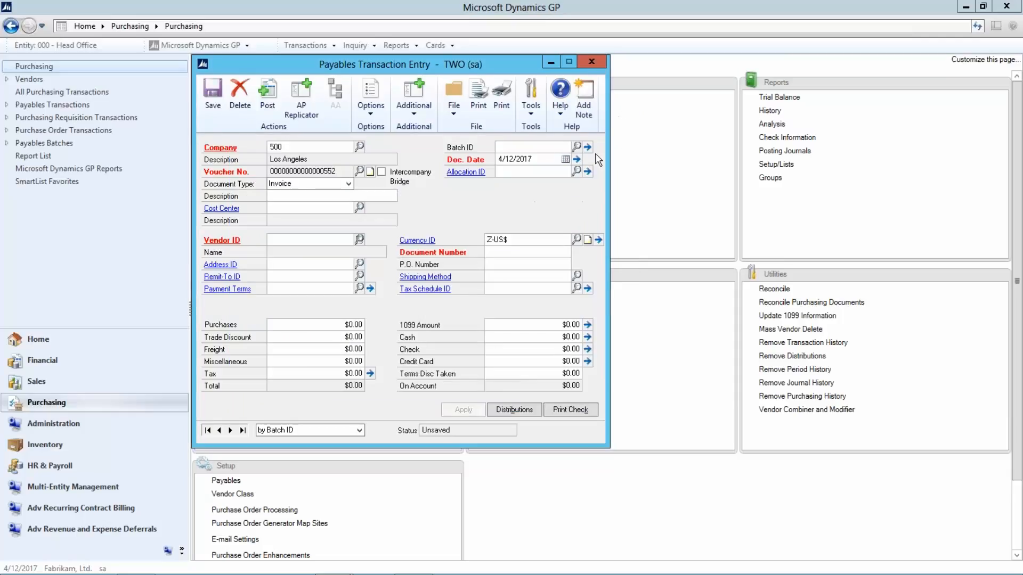
# - Set the transaction's company to 000 and select A Travel Company as its vendor
pyautogui.doubleClick(296, 145)
pyautogui.write('000')
pyautogui.press('Tab')
pyautogui.click(361, 239)
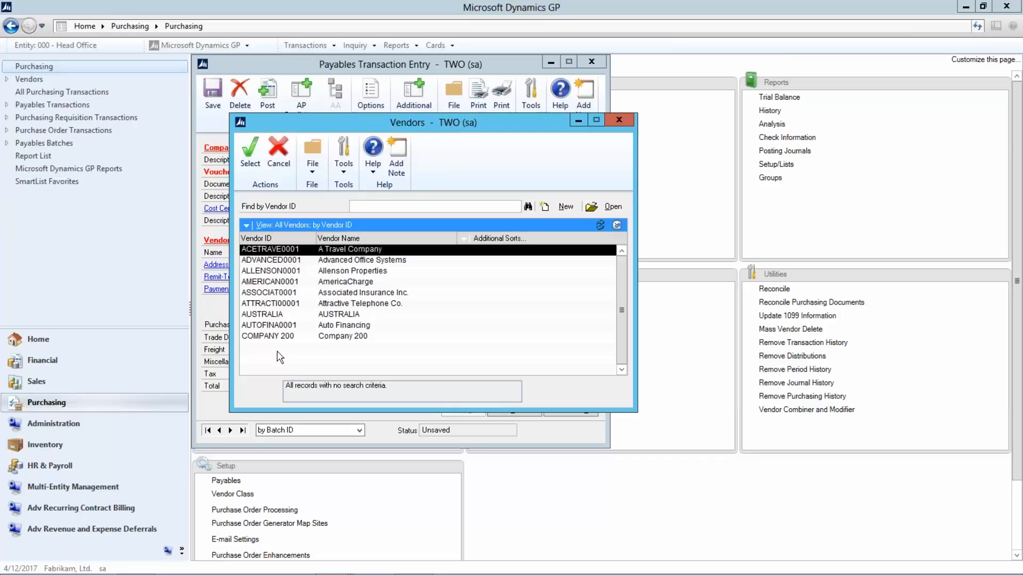
pyautogui.doubleClick(265, 249)
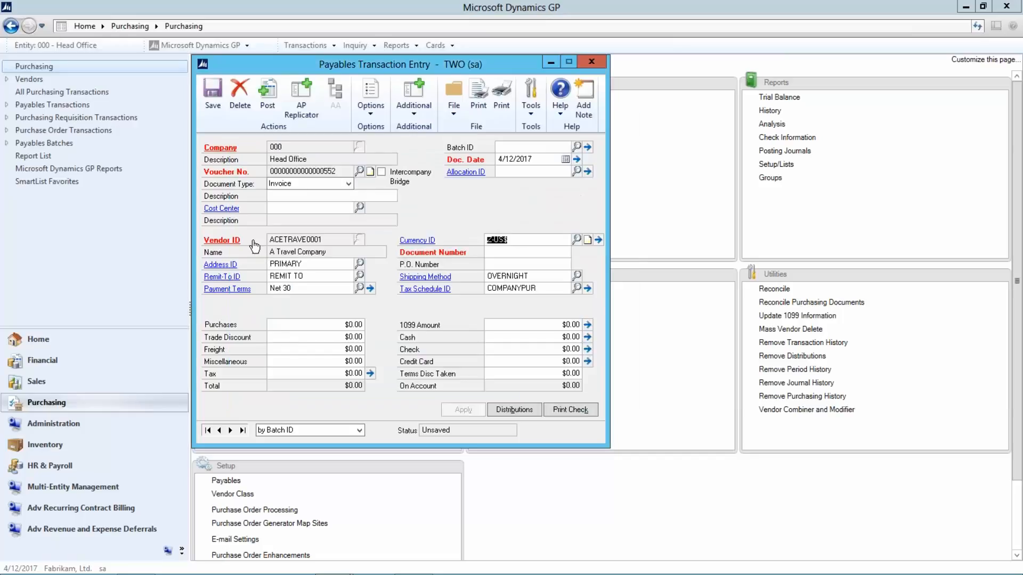
# - Enter a purchases amount of $1,000.00 and open the transaction's distributions to inspect the default accounts
pyautogui.click(321, 325)
pyautogui.write('1000')
pyautogui.press('Tab')
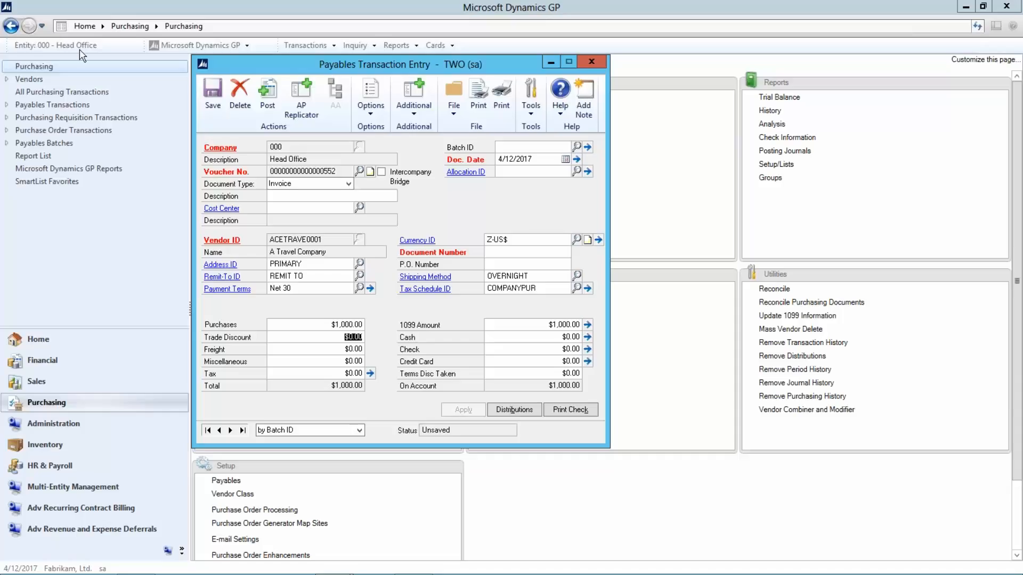
pyautogui.click(521, 411)
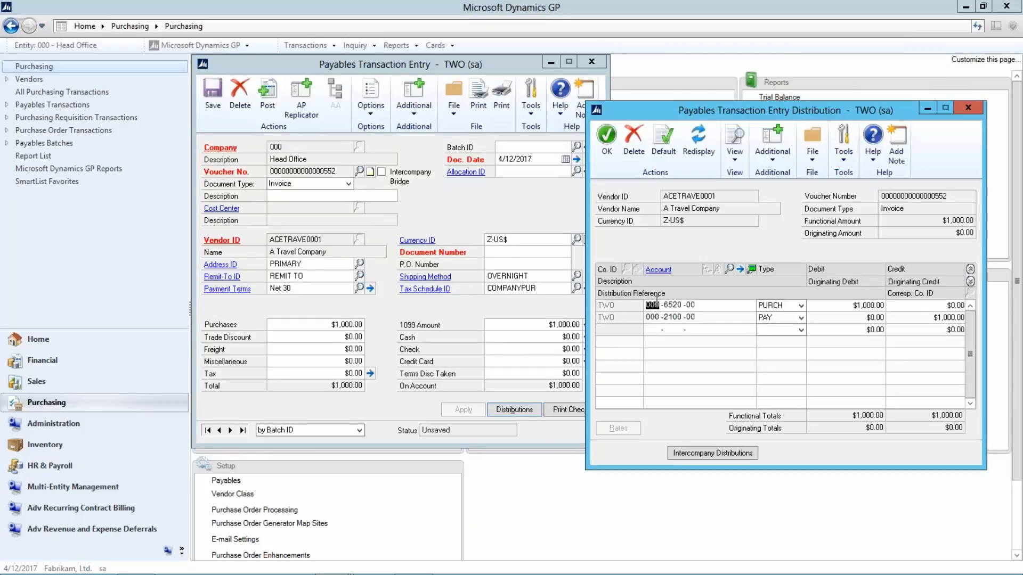
pyautogui.click(656, 317)
# - Examine the default posting accounts on the transaction vendor's card, including Purchases, and close the vendor windows
pyautogui.click(223, 240)
pyautogui.click(237, 255)
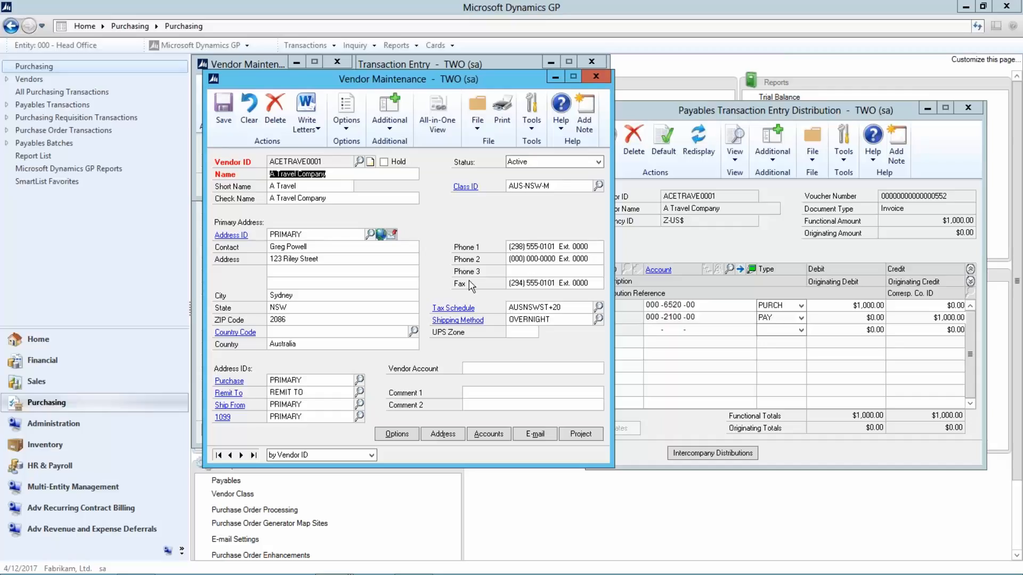
pyautogui.click(496, 435)
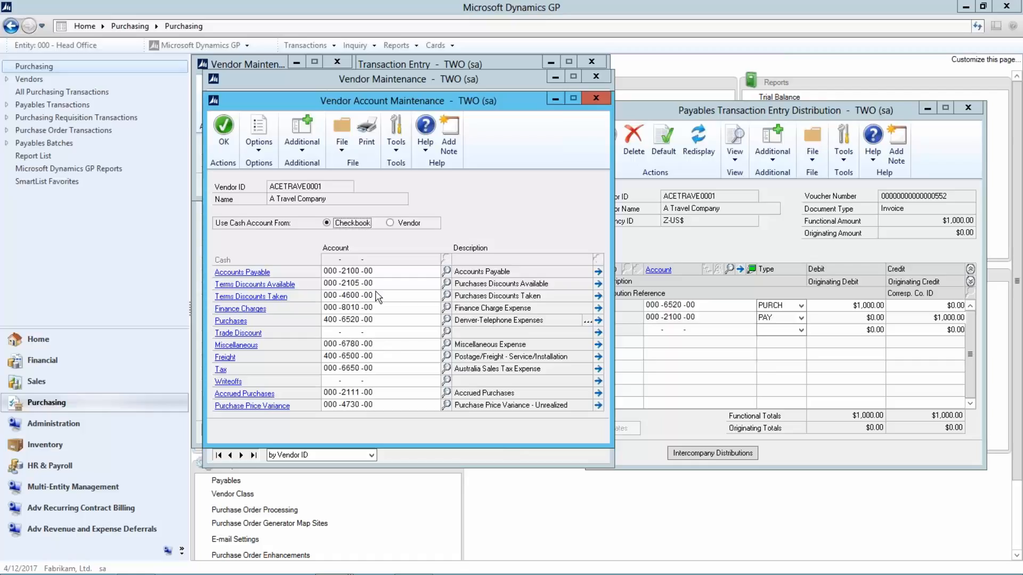
pyautogui.click(329, 319)
pyautogui.click(591, 97)
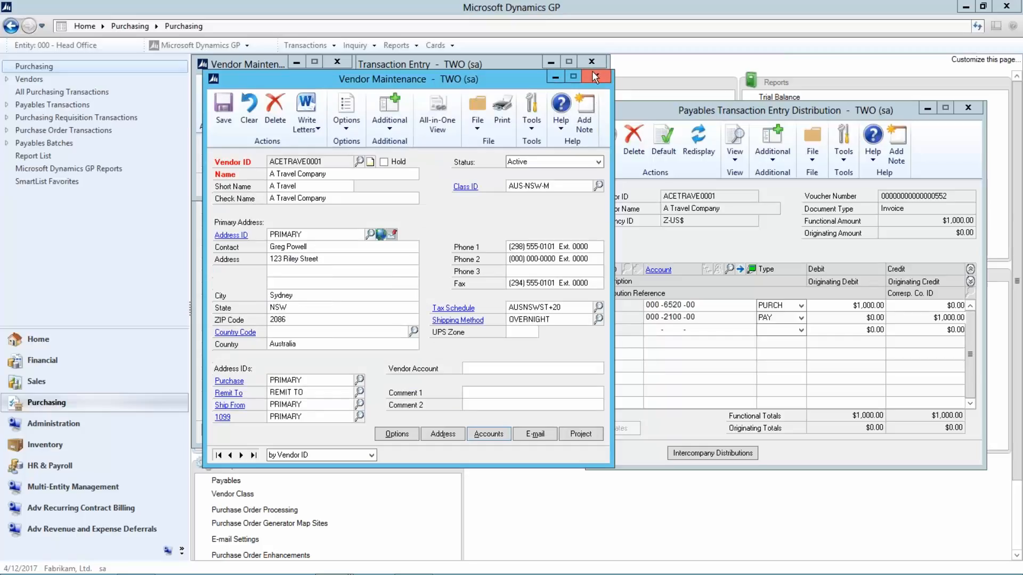
pyautogui.click(595, 79)
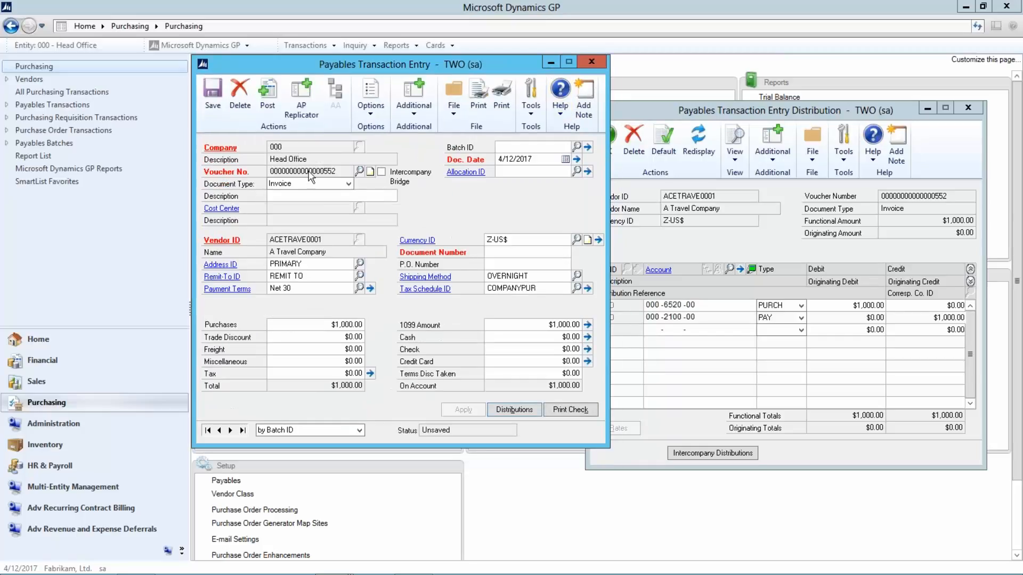
# - Set the debit of the 000-6520-00 purchase distribution to $500.00
pyautogui.moveTo(439, 87); pyautogui.dragTo(427, 93)
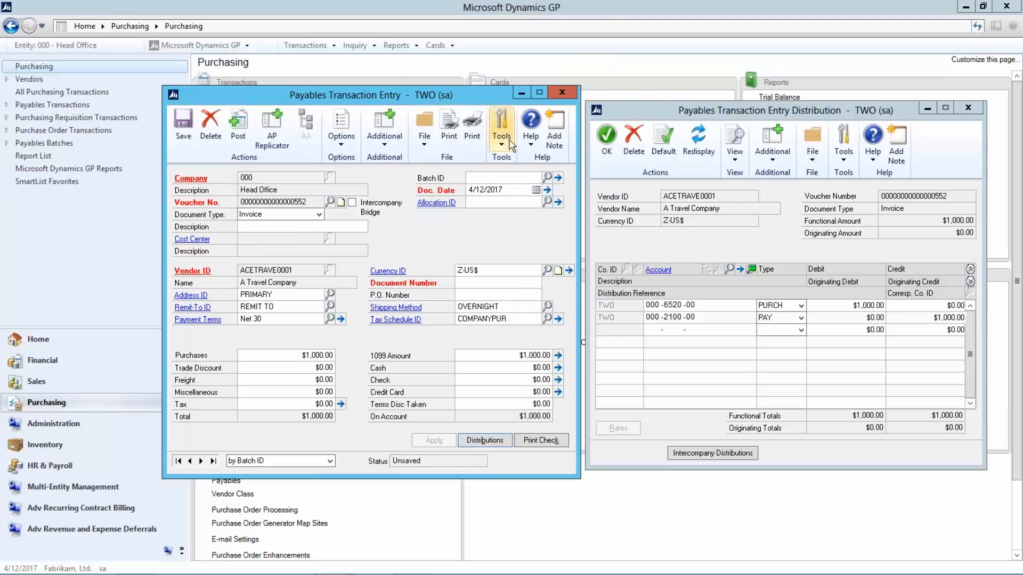
pyautogui.doubleClick(858, 307)
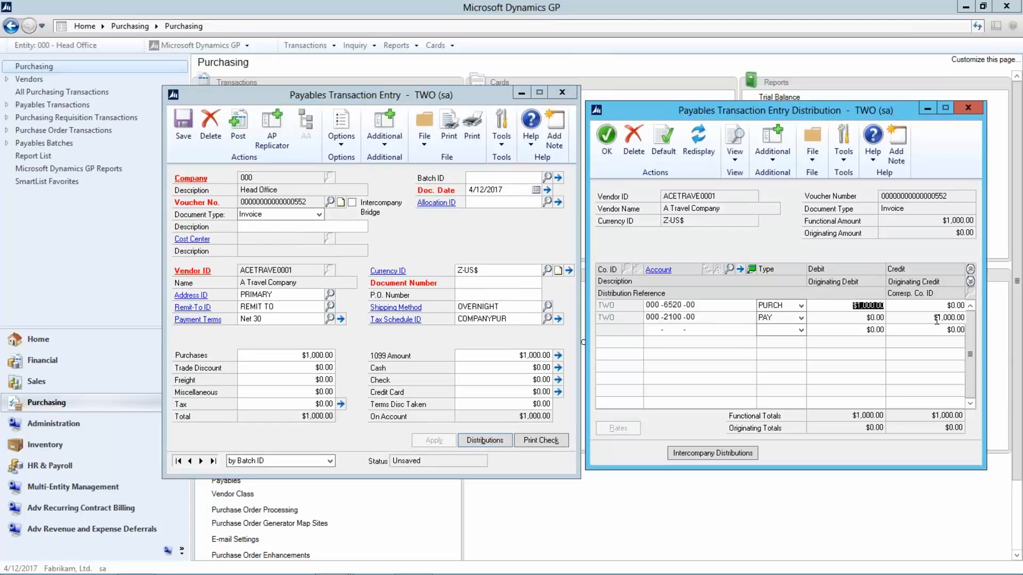
pyautogui.write('500')
pyautogui.press('Tab')
# - Add a purchase distribution to account 100-6520-00 with a debit of $250.00
pyautogui.click(656, 330)
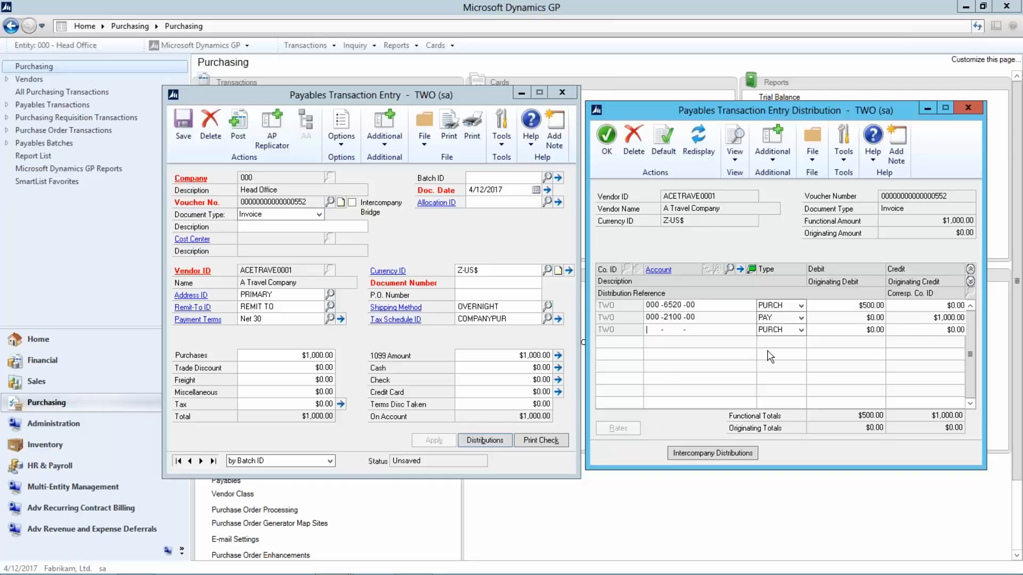
pyautogui.write('100652000')
pyautogui.press('Tab')
pyautogui.press('Tab')
pyautogui.write('2.5')
pyautogui.write('00')
pyautogui.press('Tab')
pyautogui.press('Tab')
# - Add a purchase distribution to account 200-6520-00 with a debit of $250.00
pyautogui.write('200 -6')
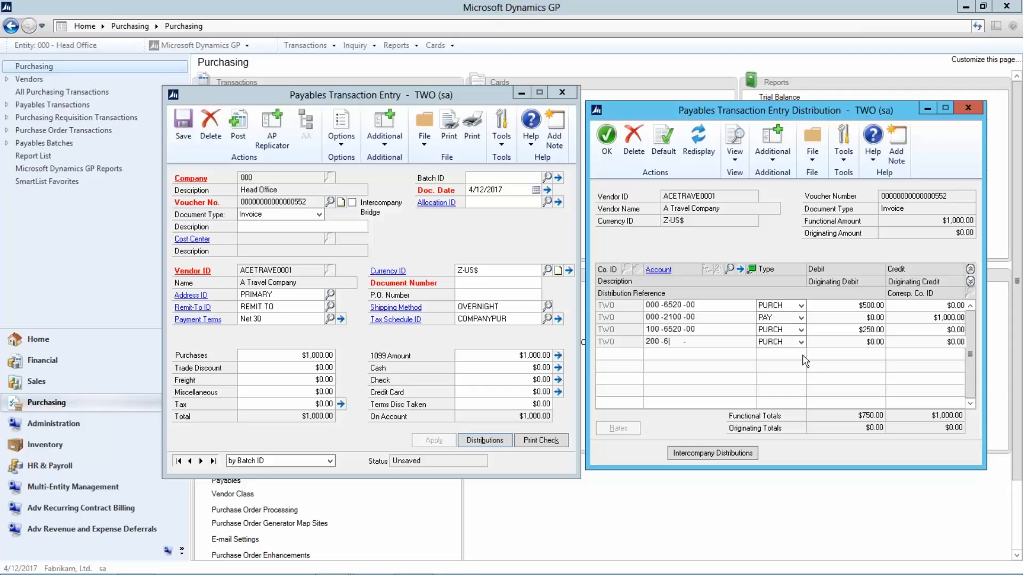
pyautogui.write('520 -00')
pyautogui.press('Tab')
pyautogui.press('Tab')
pyautogui.write('25000')
pyautogui.press('Tab')
# - Examine the purchase distributions and the balancing intercompany lines for companies 000, 100 and 200
pyautogui.click(649, 307)
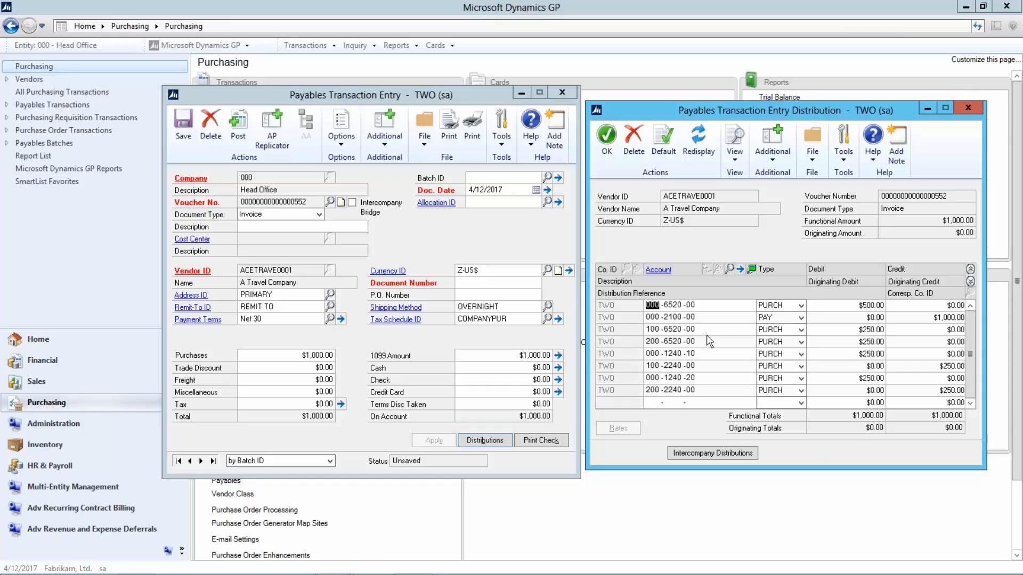
pyautogui.click(657, 330)
pyautogui.click(652, 342)
pyautogui.click(674, 354)
pyautogui.click(677, 365)
pyautogui.click(674, 378)
pyautogui.click(675, 388)
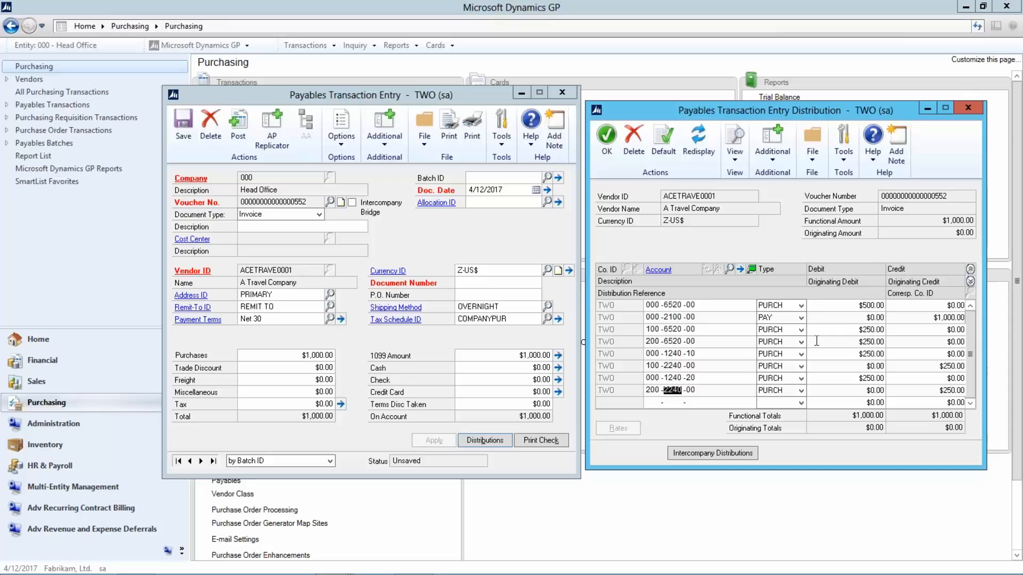
# - Set the debit of 000-6520-00 to $400.00 and the debit of 200-6520-00 to $350.00
pyautogui.click(850, 306)
pyautogui.write('400')
pyautogui.press('Tab')
pyautogui.click(870, 342)
pyautogui.write('350')
# - Check the accounts and amounts of the intercompany lines after the changed split
pyautogui.doubleClick(671, 354)
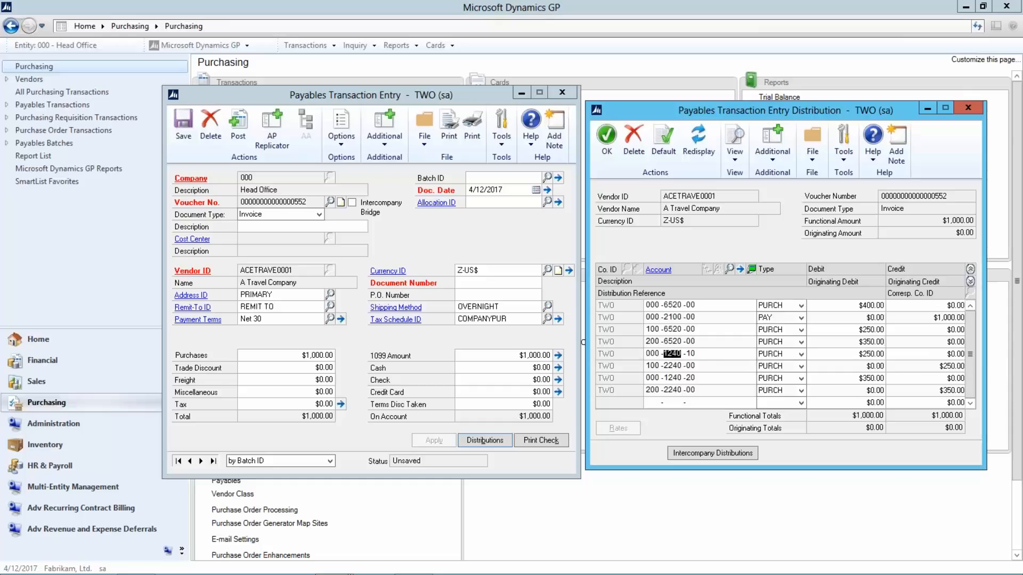
pyautogui.press('Tab')
pyautogui.press('Tab')
pyautogui.press('Tab')
pyautogui.press('Tab')
pyautogui.click(878, 379)
pyautogui.click(947, 390)
# - Try entering 000 as the company segment of the 200-2240-00 line and close the distributions
pyautogui.click(647, 390)
pyautogui.write('000')
pyautogui.press('Tab')
pyautogui.press('Tab')
pyautogui.press('Tab')
pyautogui.press('Tab')
pyautogui.click(968, 107)
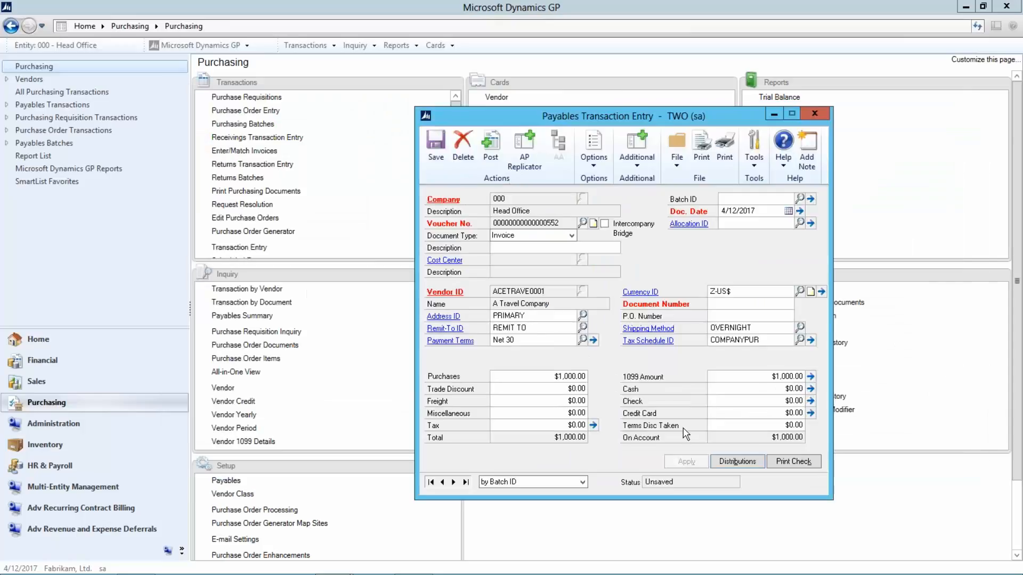
# - Assign the Many Accounts allocation ID to the payables transaction
pyautogui.click(800, 223)
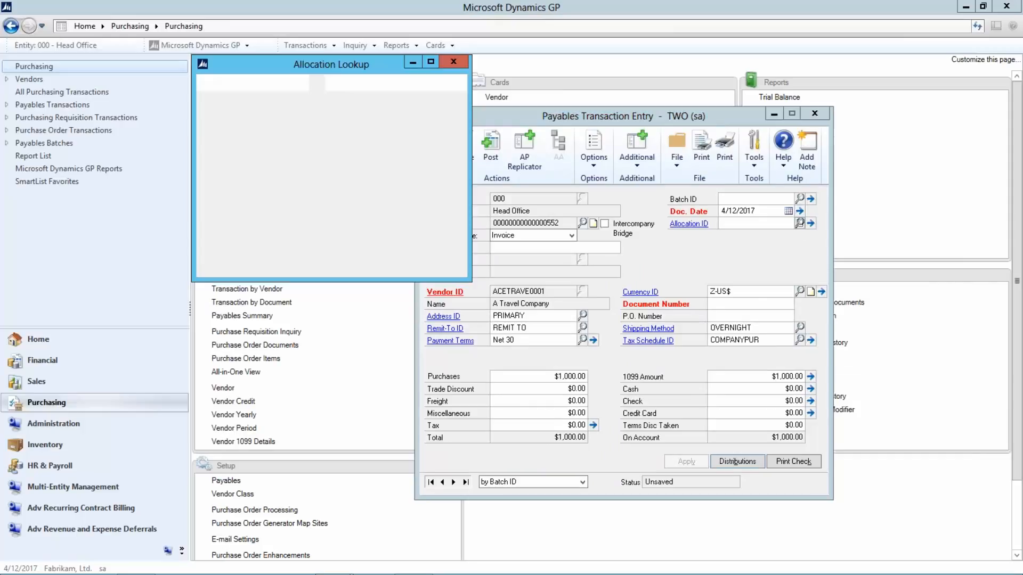
pyautogui.click(248, 194)
pyautogui.doubleClick(249, 197)
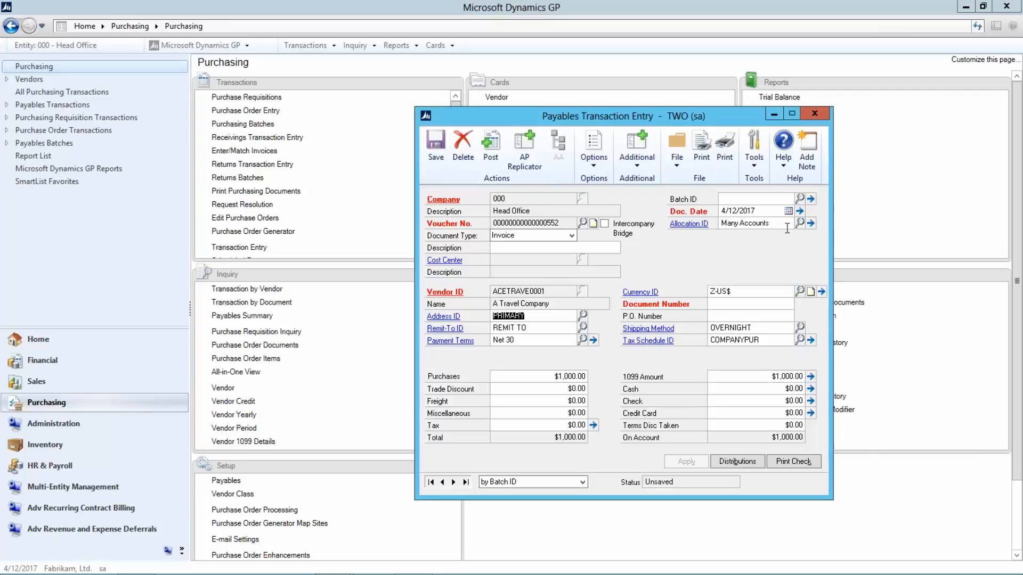
# - Inspect the companies, cost centers, segment values and percentages of the Many Accounts allocation, and close the inquiry
pyautogui.click(679, 224)
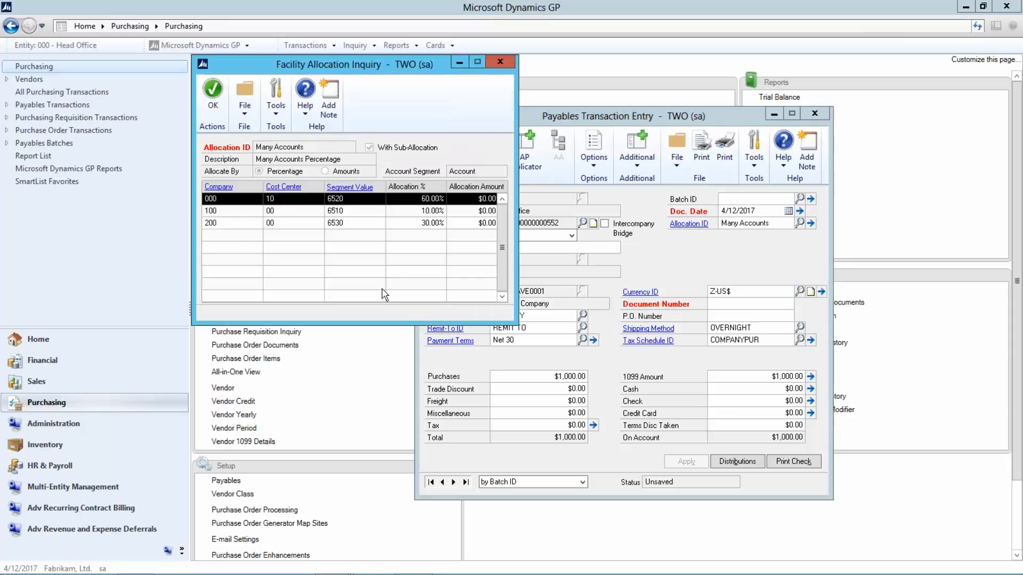
pyautogui.click(225, 224)
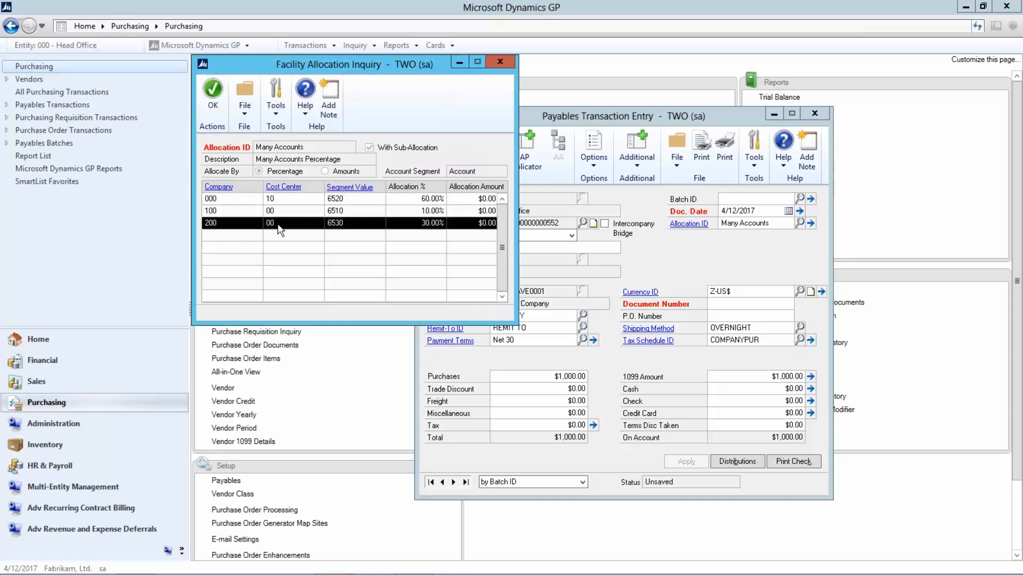
pyautogui.click(291, 211)
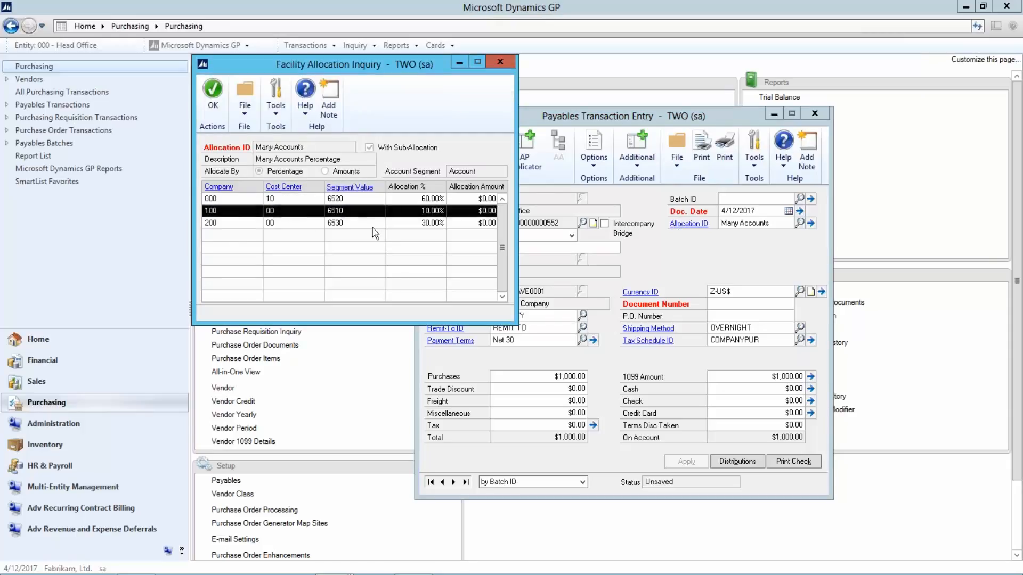
pyautogui.click(350, 225)
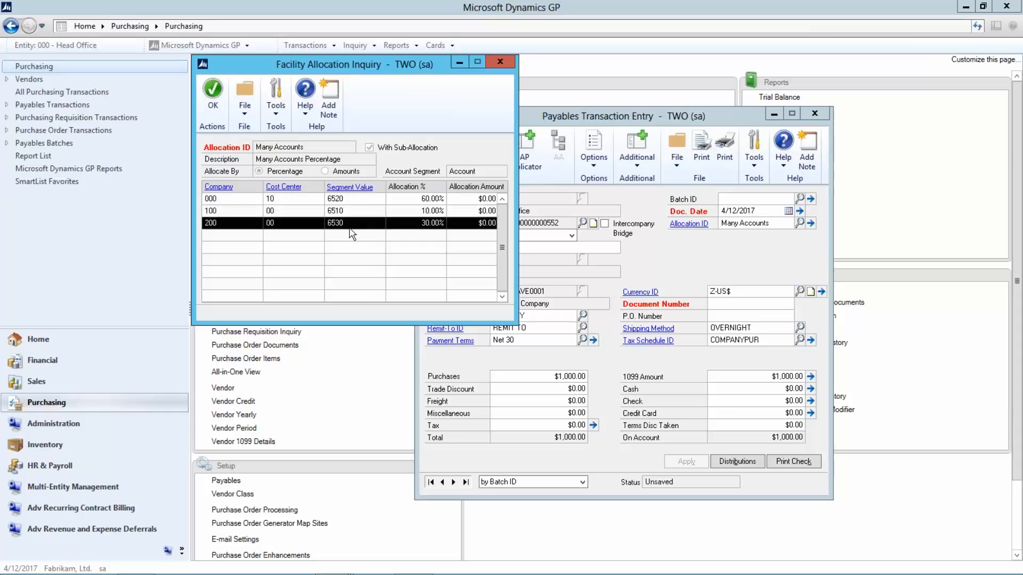
pyautogui.click(430, 201)
pyautogui.click(427, 213)
pyautogui.click(428, 227)
pyautogui.click(212, 91)
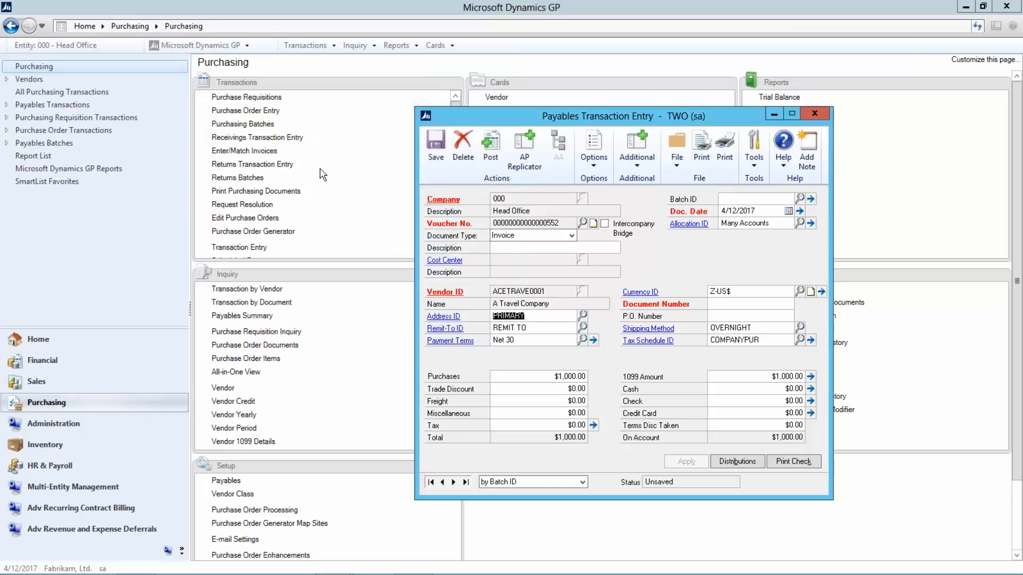
# - Open the transaction's distributions, check the allocated debits and intercompany lines, and close them
pyautogui.press('Tab')
pyautogui.click(737, 463)
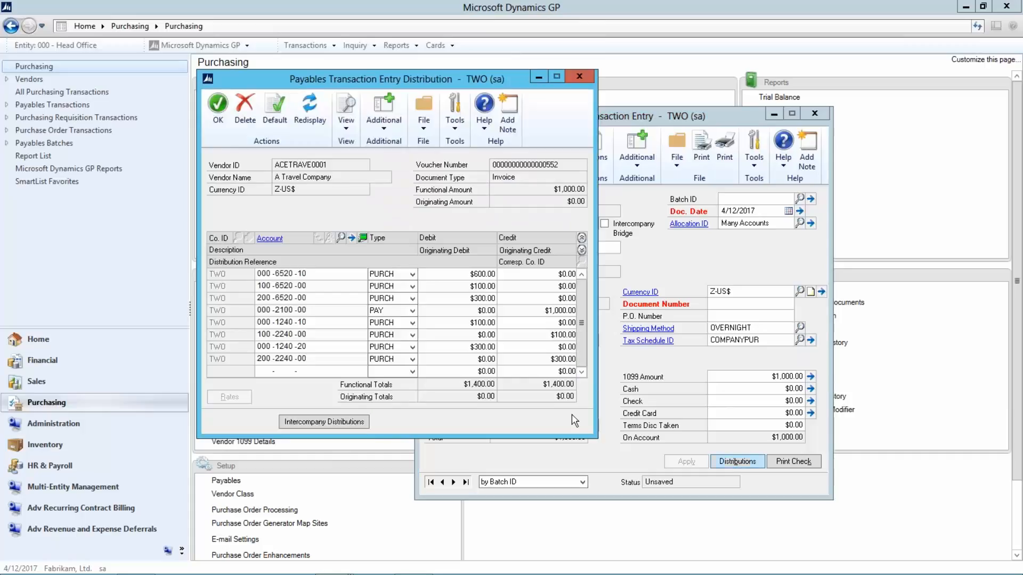
pyautogui.click(467, 280)
pyautogui.click(465, 289)
pyautogui.click(475, 347)
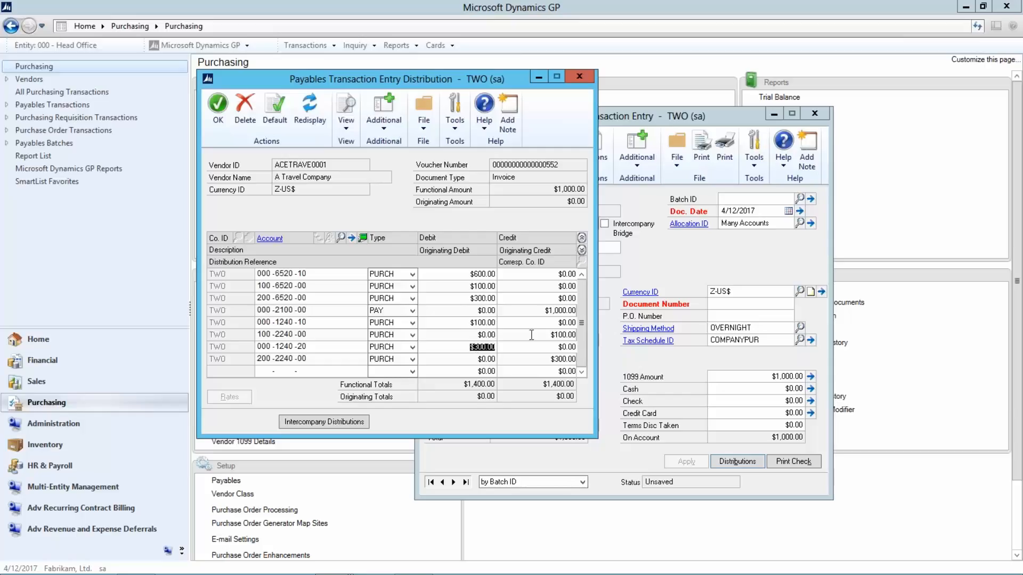
pyautogui.click(580, 76)
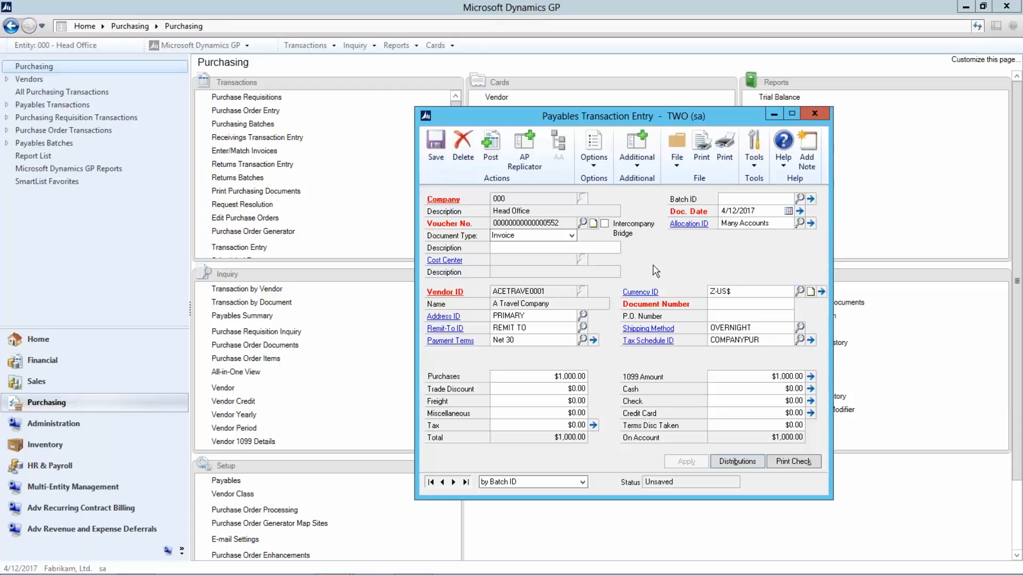
# - Override the allocation percentages for this voucher, beginning with company 000, and close its distribution allocations
pyautogui.click(810, 223)
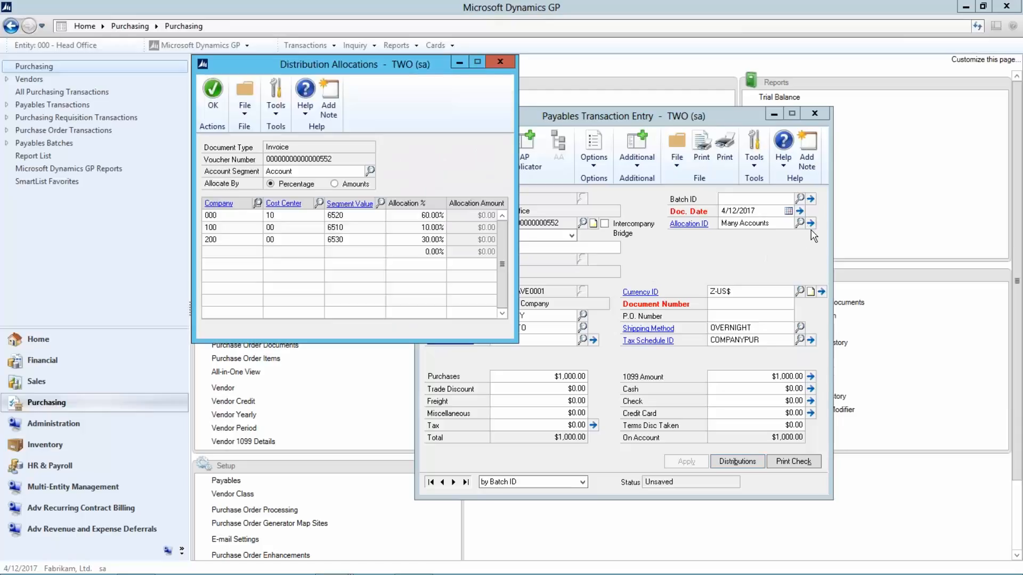
pyautogui.click(418, 216)
pyautogui.write('5')
pyautogui.press('Tab')
pyautogui.press('Tab')
pyautogui.write('2')
pyautogui.press('Tab')
pyautogui.click(500, 62)
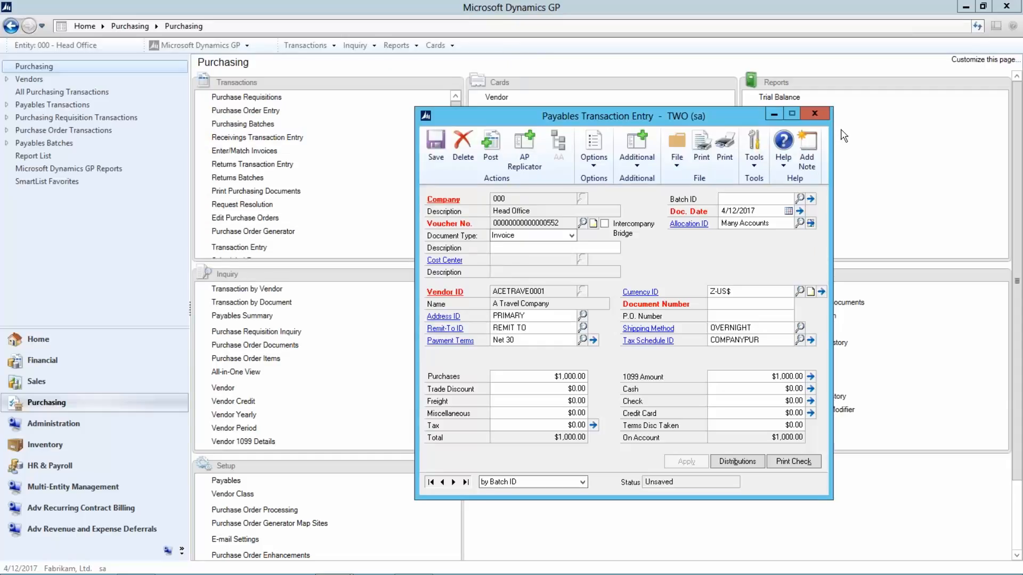
# - Close the payables transaction and delete it instead of saving
pyautogui.click(814, 113)
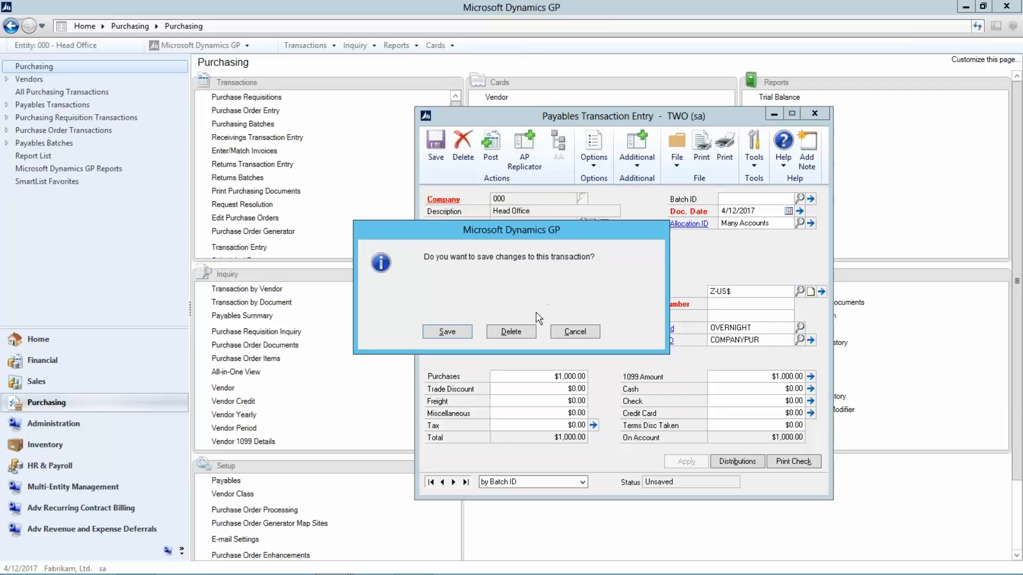
pyautogui.click(511, 332)
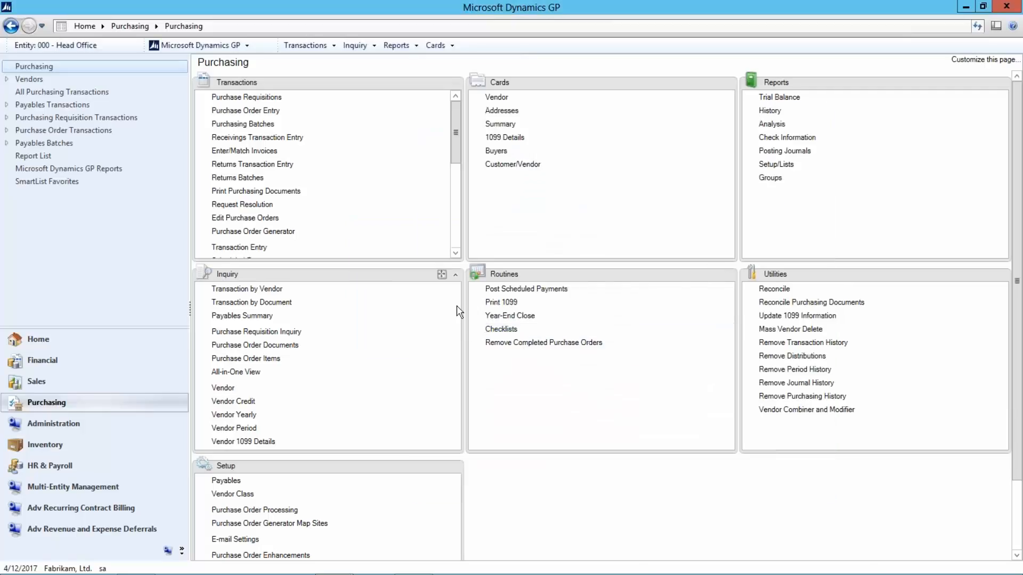
# - Open the payables check selection and set its process setup to Decentralize
pyautogui.moveTo(453, 151); pyautogui.dragTo(453, 186)
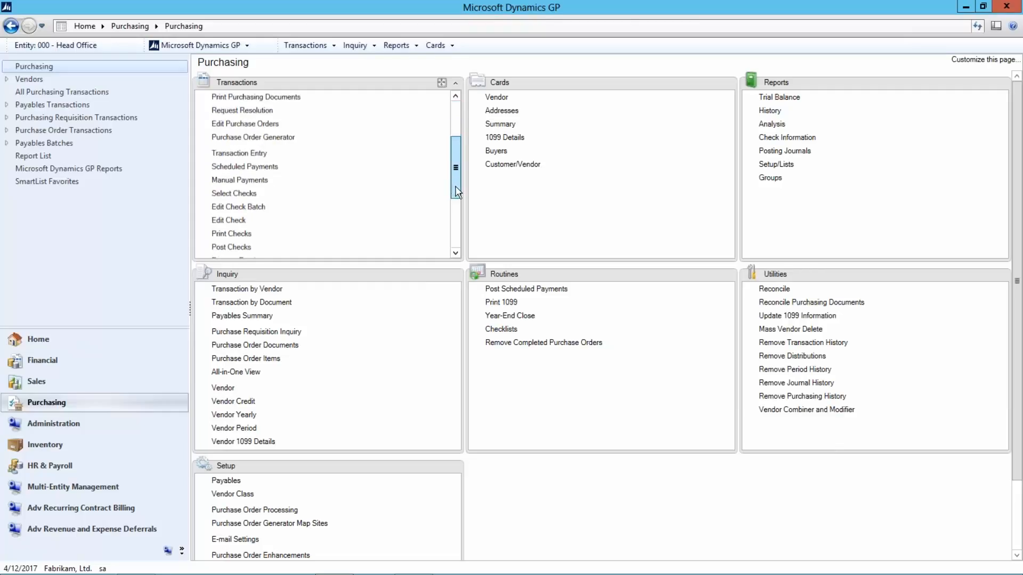
pyautogui.click(233, 194)
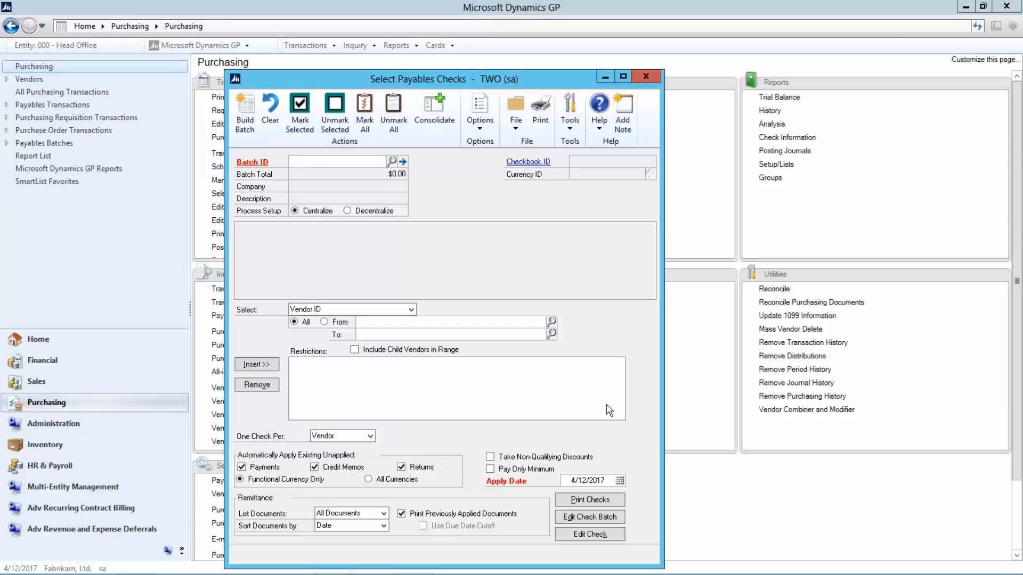
pyautogui.click(348, 211)
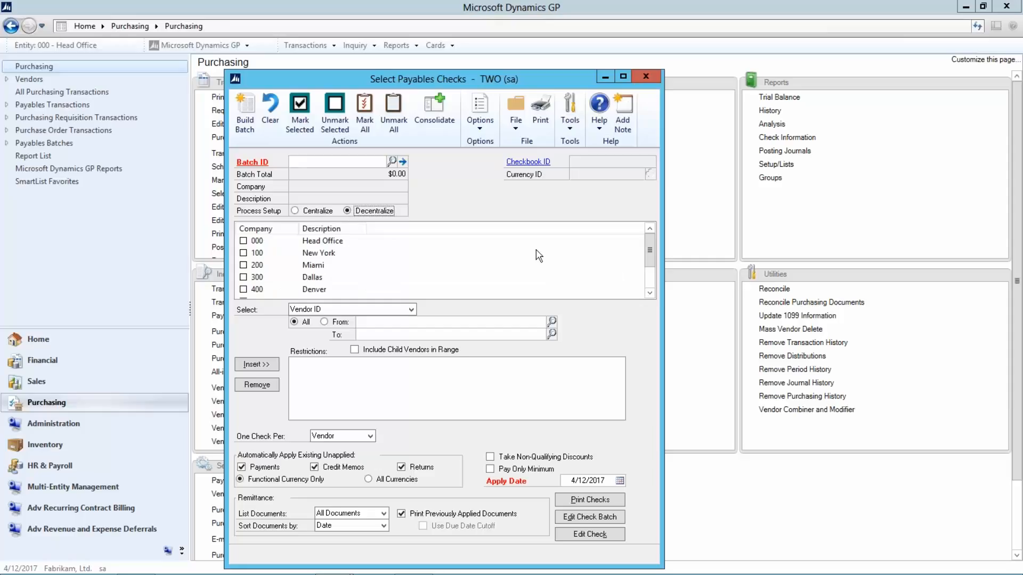
# - Mark companies 000, 200 and 400 for the check selection, and extend the marking to all companies
pyautogui.click(243, 241)
pyautogui.click(244, 264)
pyautogui.click(245, 291)
pyautogui.click(365, 118)
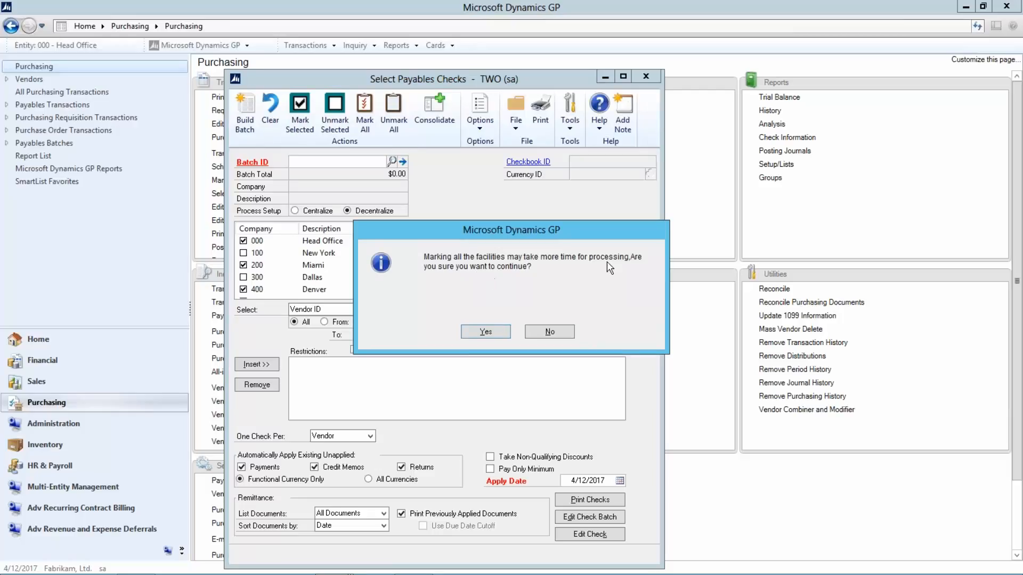
pyautogui.click(486, 332)
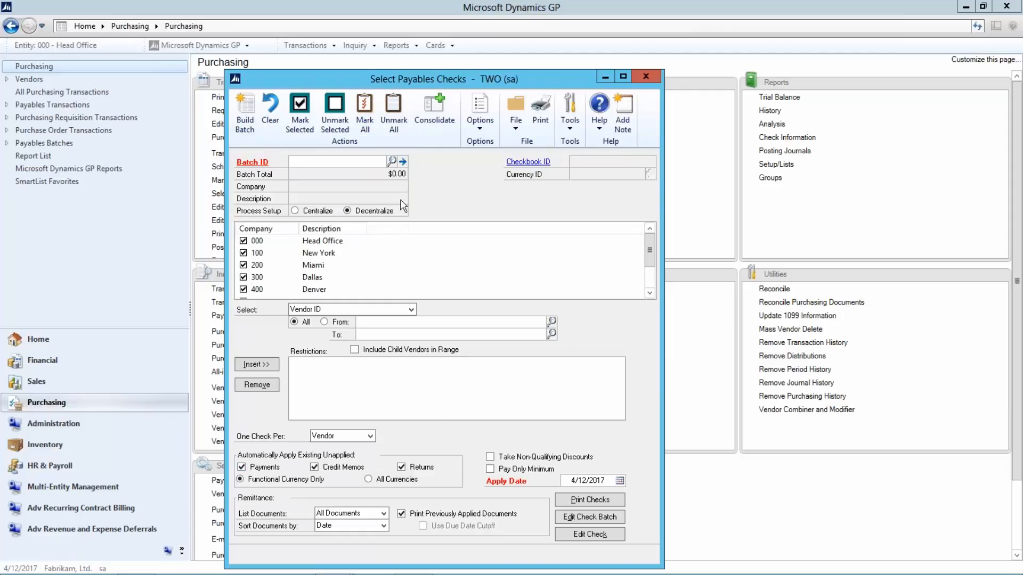
# - Load check batch 000-CENTRAL and open it for editing without building the batch
pyautogui.click(392, 161)
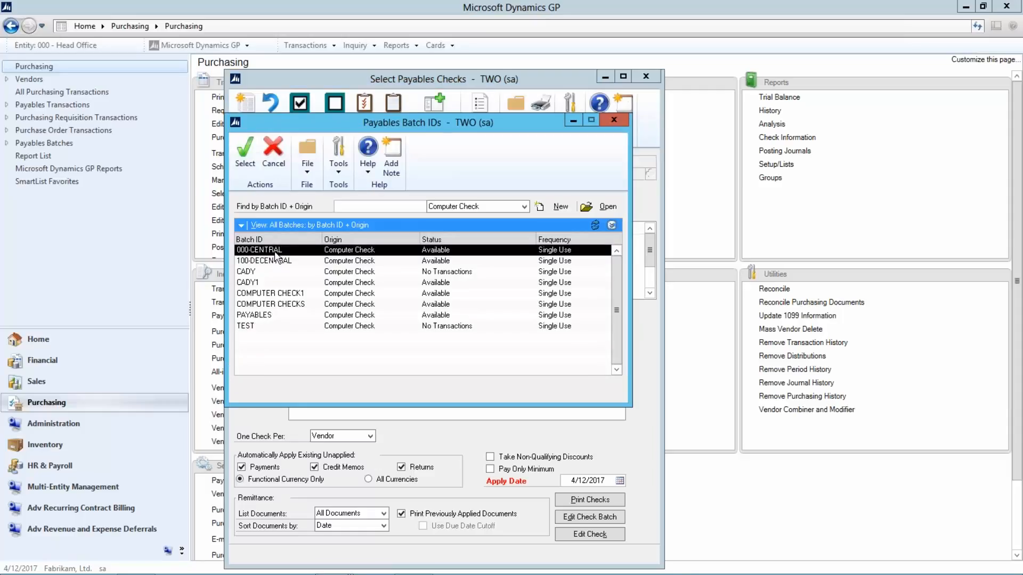
pyautogui.doubleClick(274, 251)
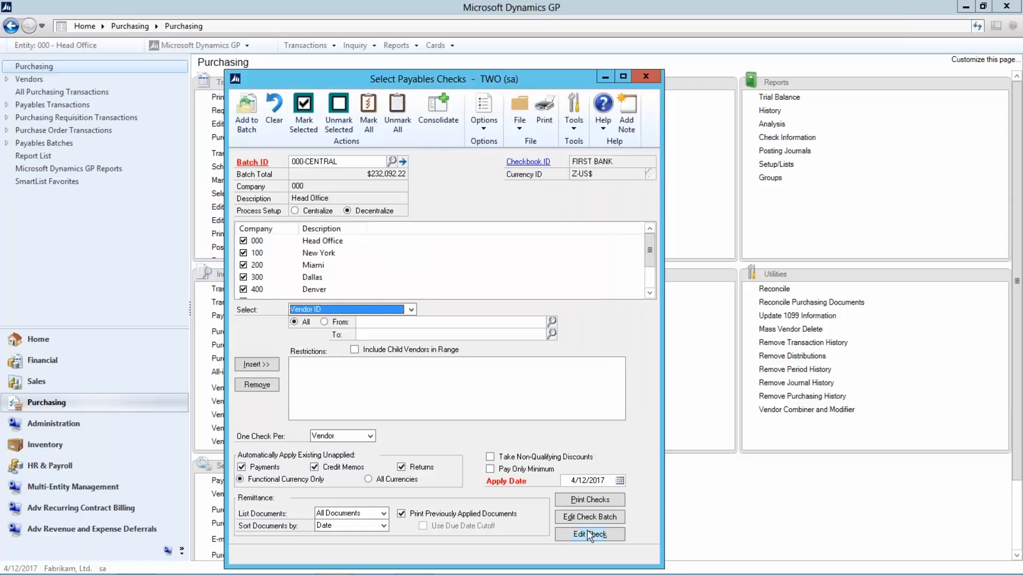
pyautogui.click(590, 534)
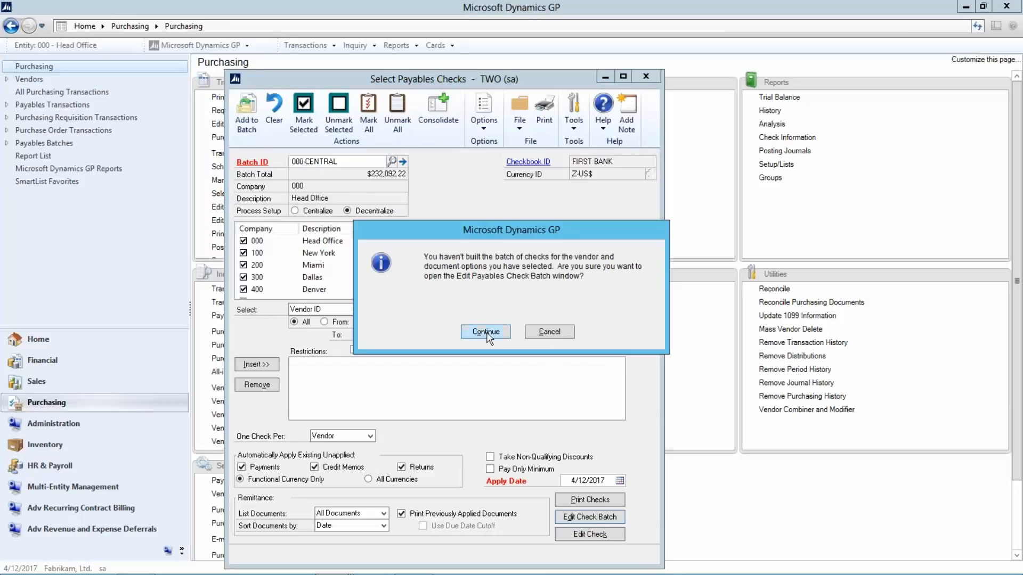
pyautogui.click(485, 332)
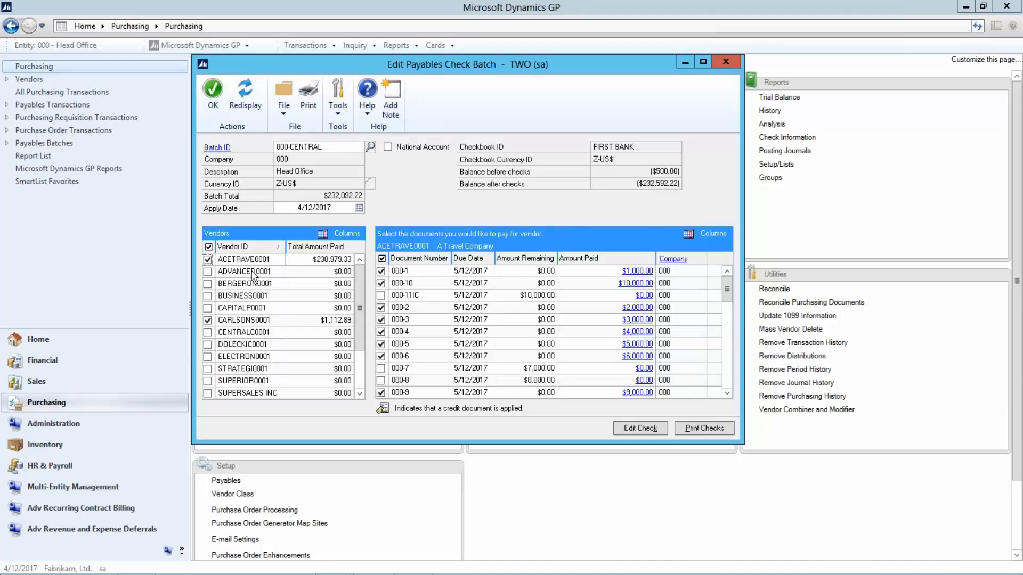
# - Review the batch's vendors and documents across companies, and include ACETRAVE0001 documents 111111 and 1006 in the payment
pyautogui.scroll(-2, 350, 371)
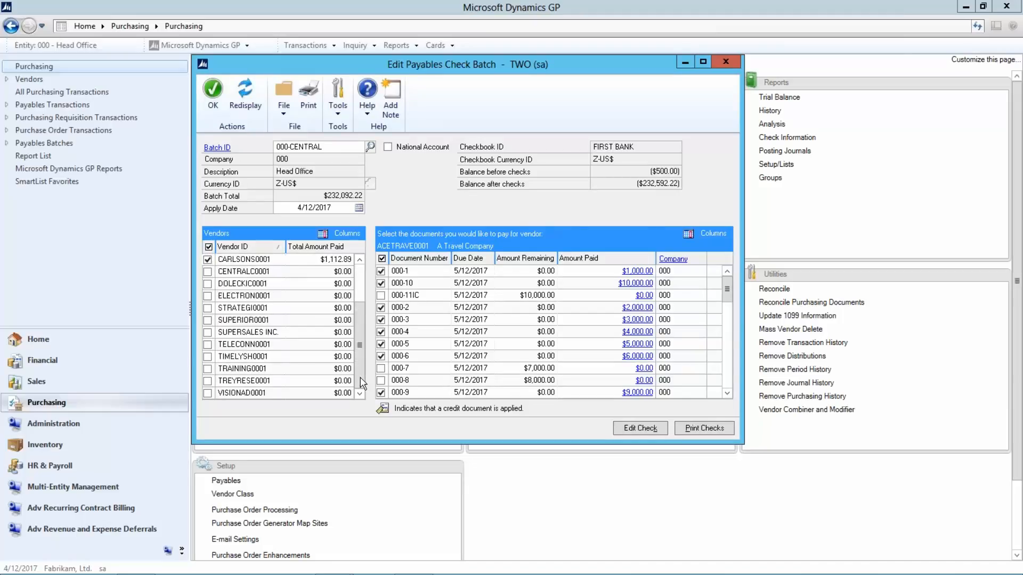
pyautogui.scroll(2, 350, 371)
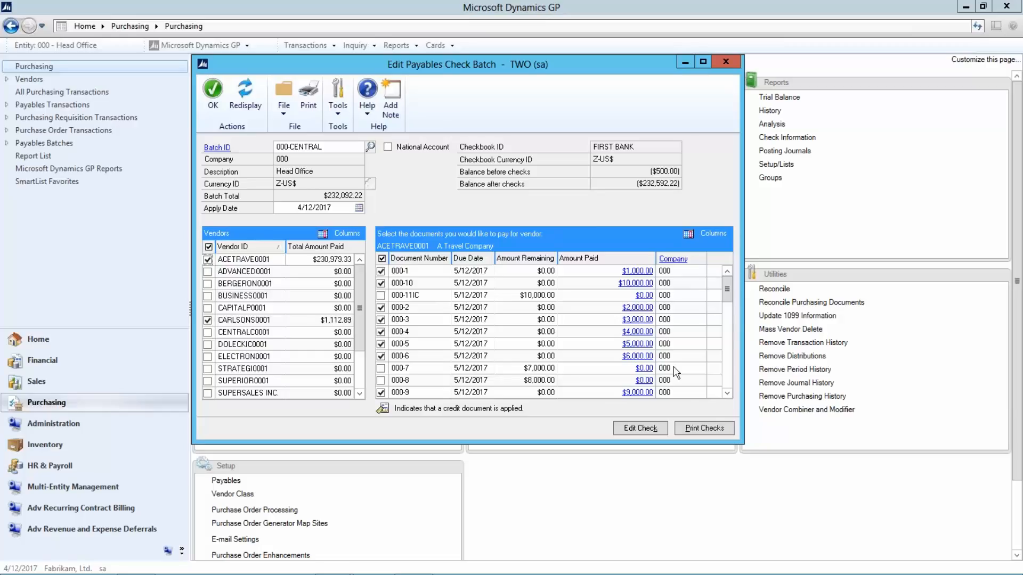
pyautogui.scroll(-2, 687, 345)
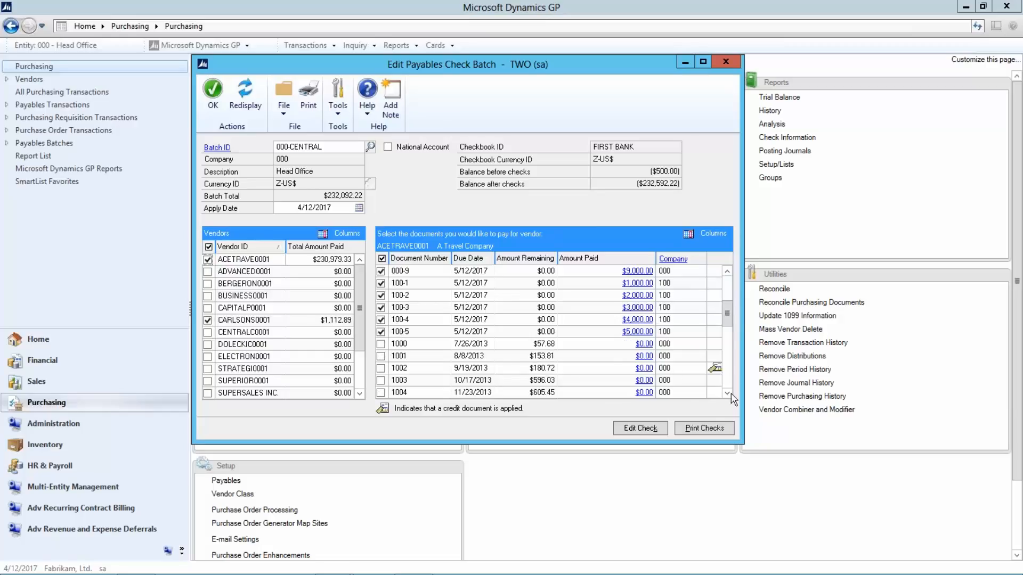
pyautogui.scroll(-2, 688, 352)
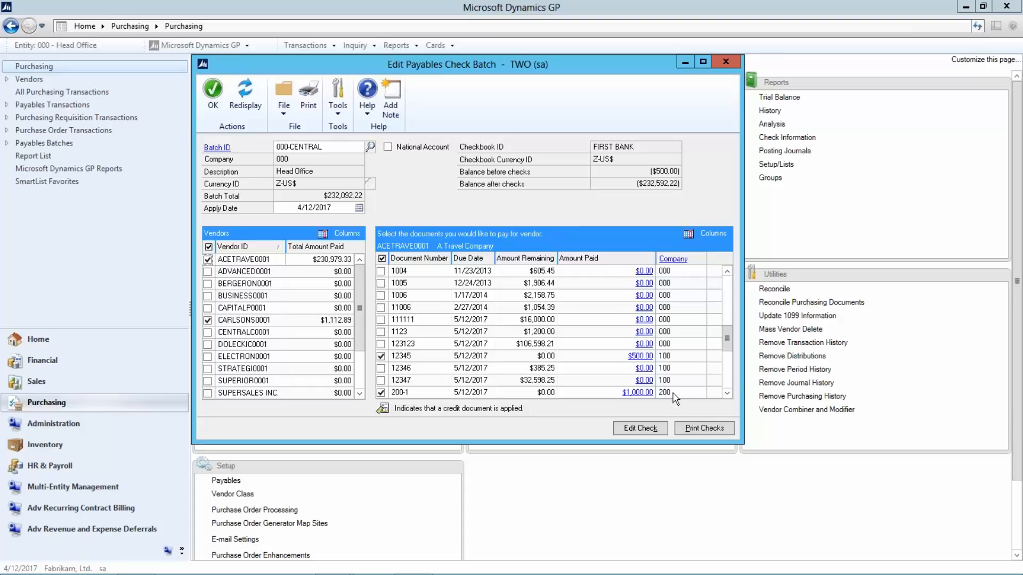
pyautogui.click(380, 319)
pyautogui.click(380, 295)
pyautogui.click(226, 106)
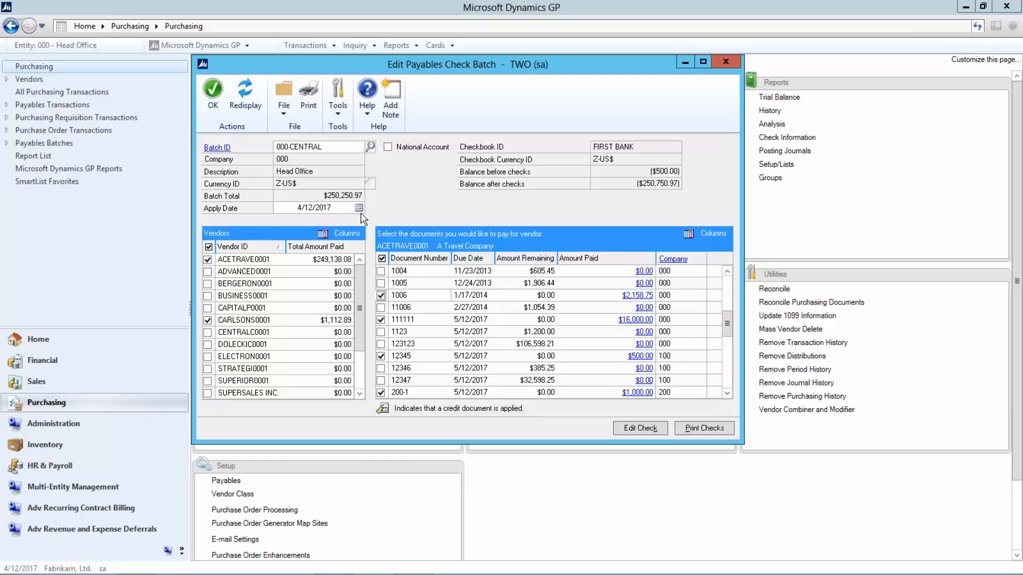
# - Switch the check batch to 100-DECENTRAL, examine the company of its payable documents, and close the batch editing
pyautogui.click(371, 146)
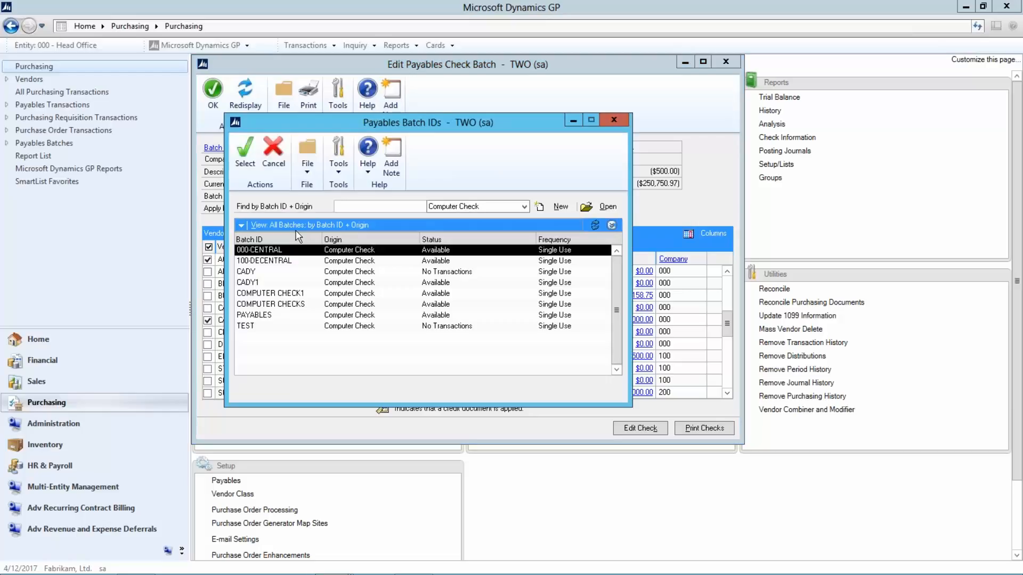
pyautogui.doubleClick(273, 261)
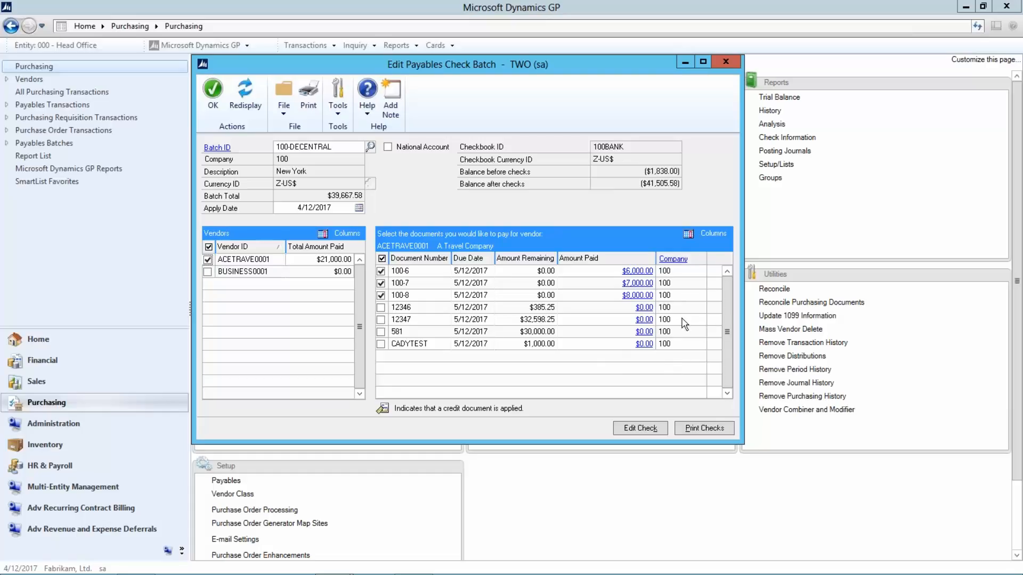
pyautogui.click(724, 62)
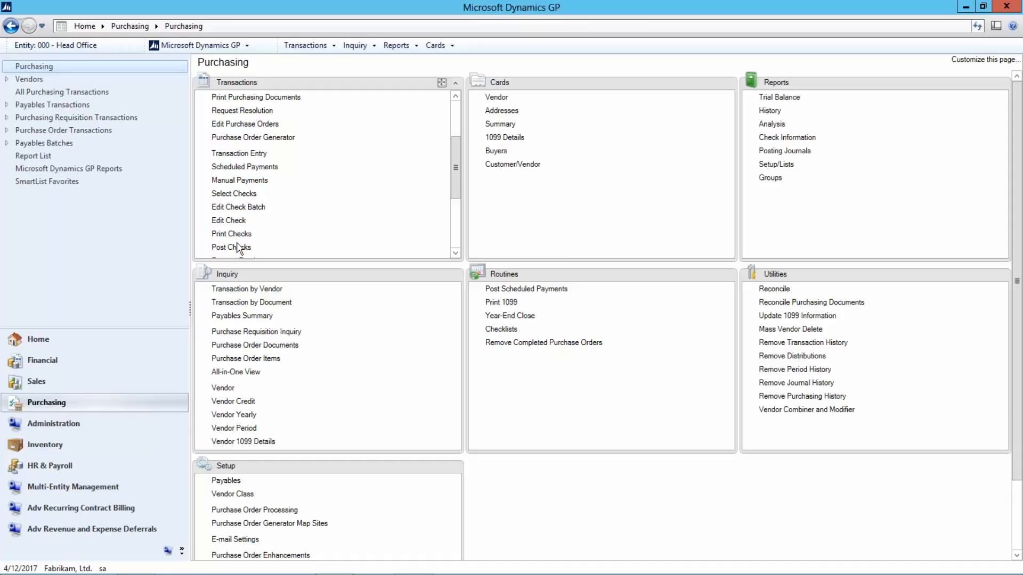
# - Open the payables transaction inquiry by vendor and display ACETRAVE0001's transactions for company 200
pyautogui.click(256, 290)
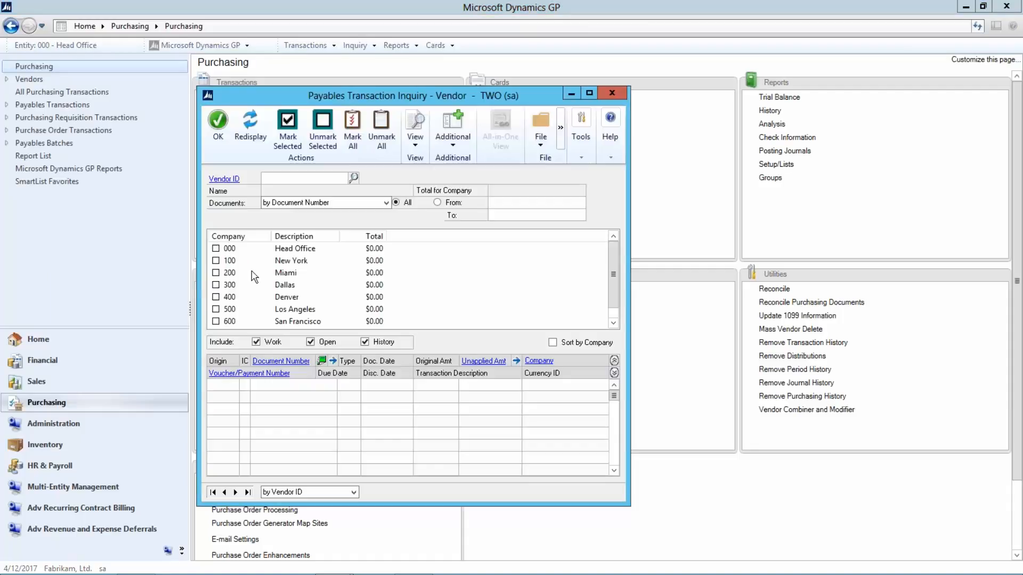
pyautogui.click(354, 178)
pyautogui.doubleClick(278, 251)
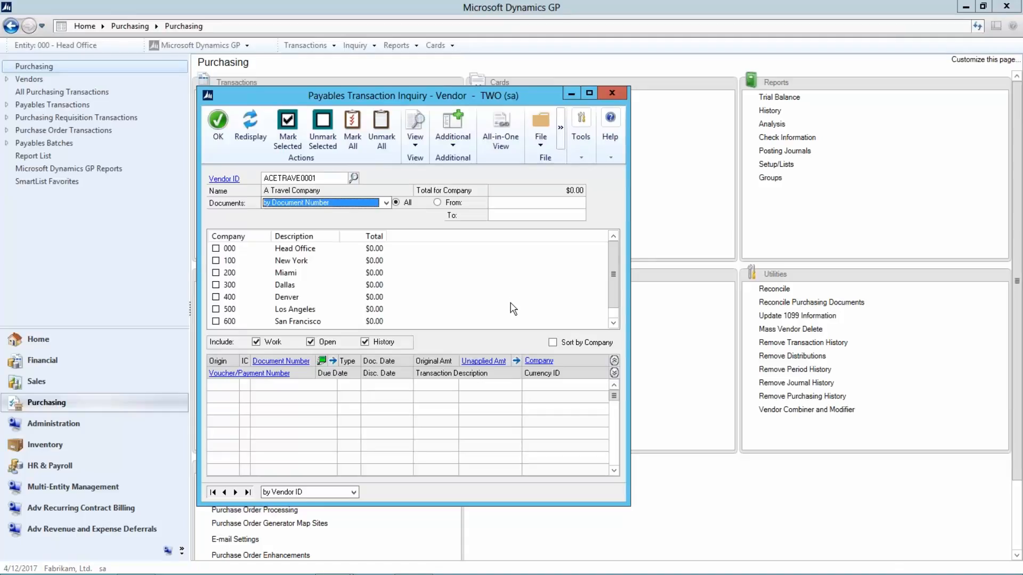
pyautogui.click(216, 273)
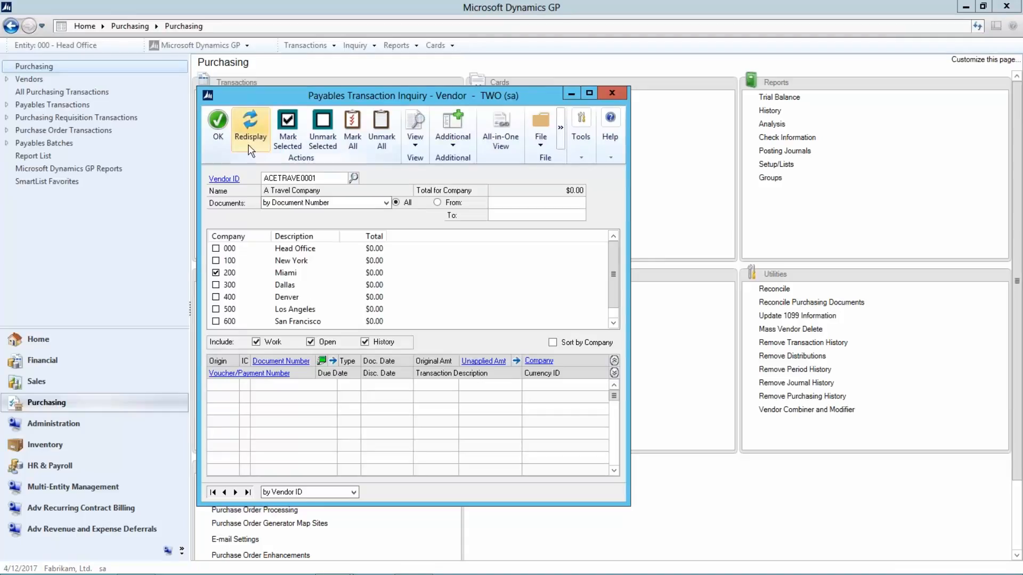
pyautogui.click(251, 130)
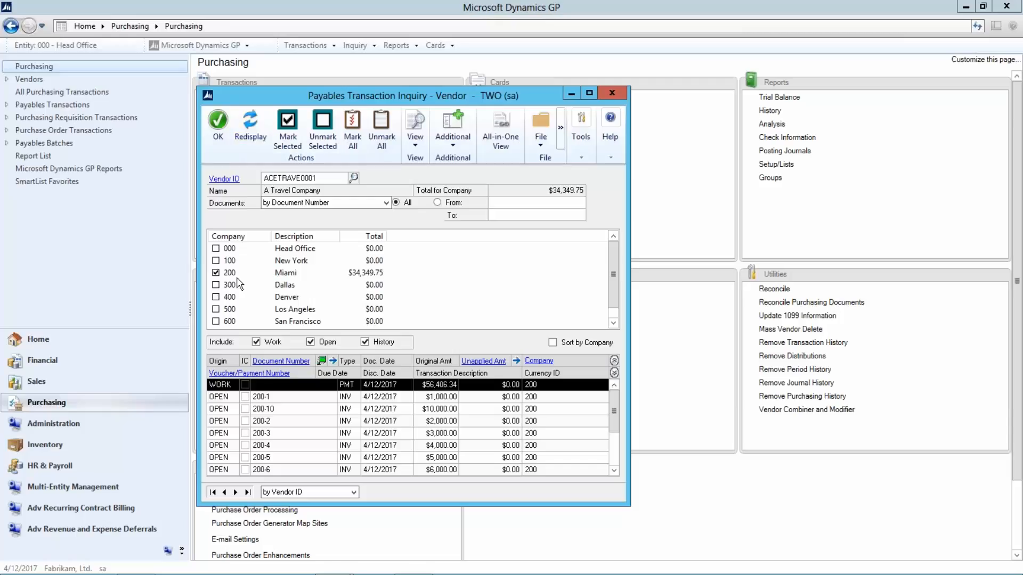
# - Add company 400 to the vendor inquiry, refresh it, and look through both companies' transactions
pyautogui.click(216, 297)
pyautogui.click(249, 126)
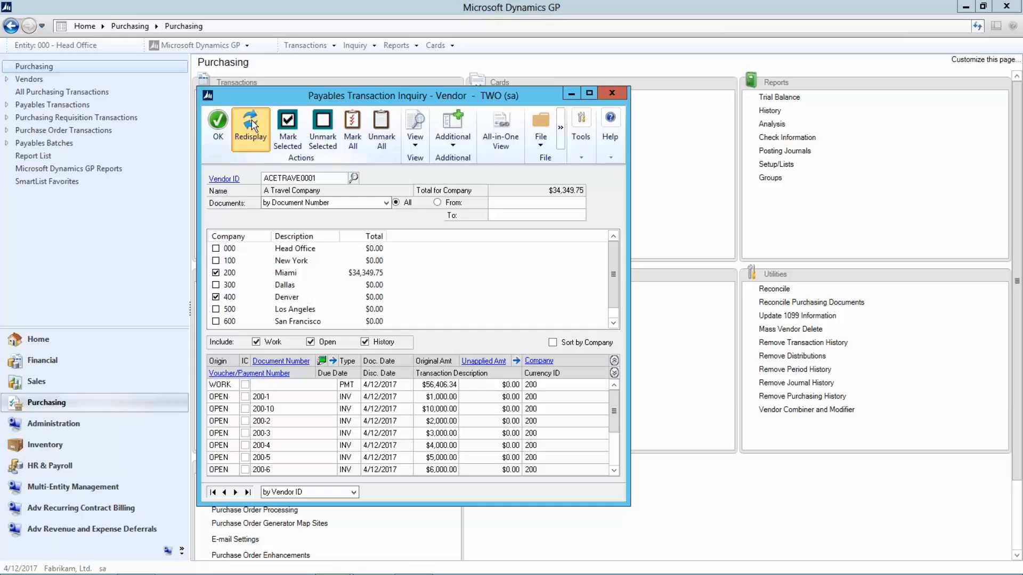
pyautogui.click(616, 435)
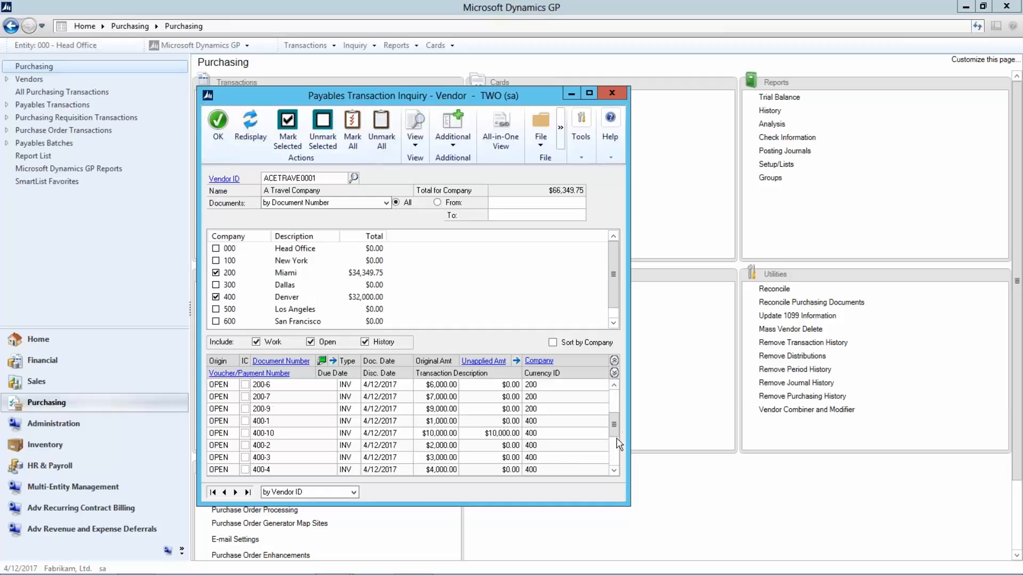
pyautogui.click(616, 445)
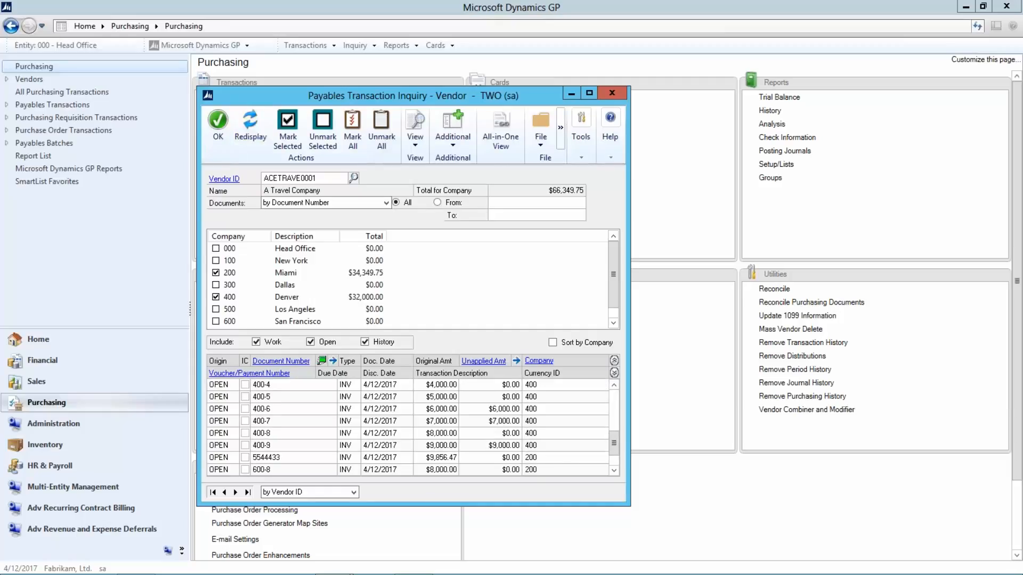
# - Include all companies in the vendor inquiry, refresh it, and look through the vendor's complete transaction list
pyautogui.click(353, 129)
pyautogui.click(252, 135)
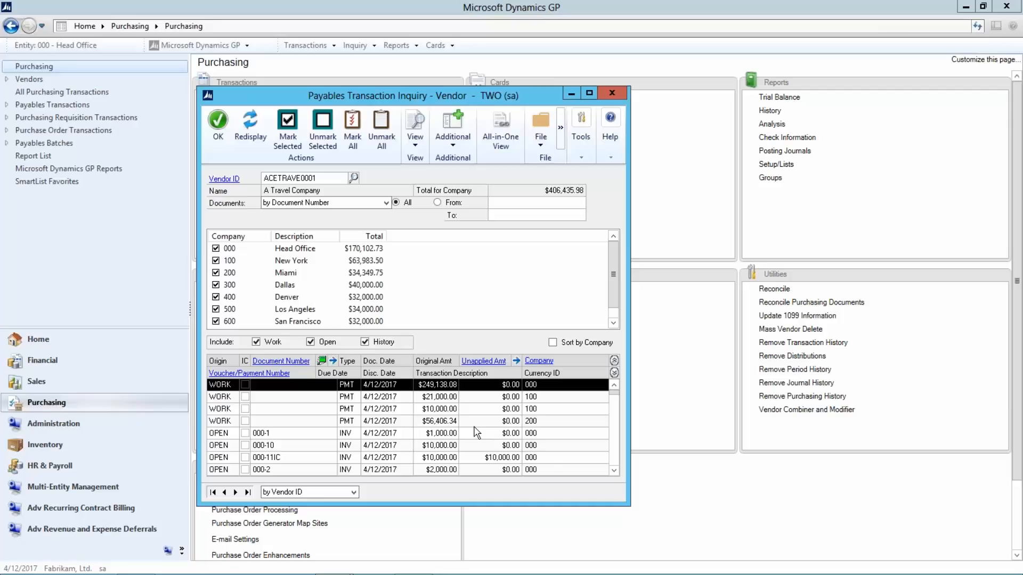
pyautogui.doubleClick(329, 179)
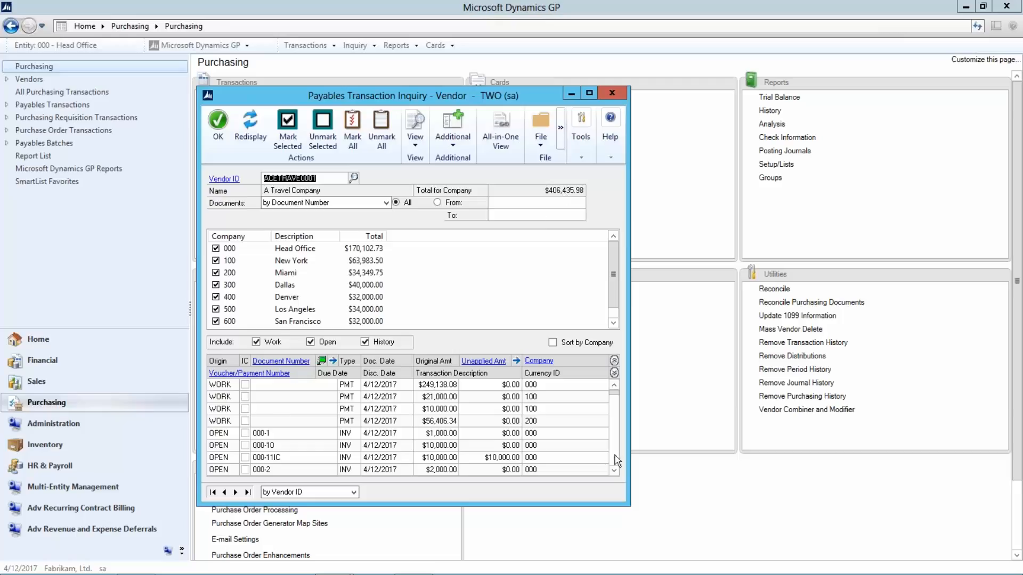
pyautogui.scroll(-5, 615, 461)
pyautogui.scroll(-8, 616, 460)
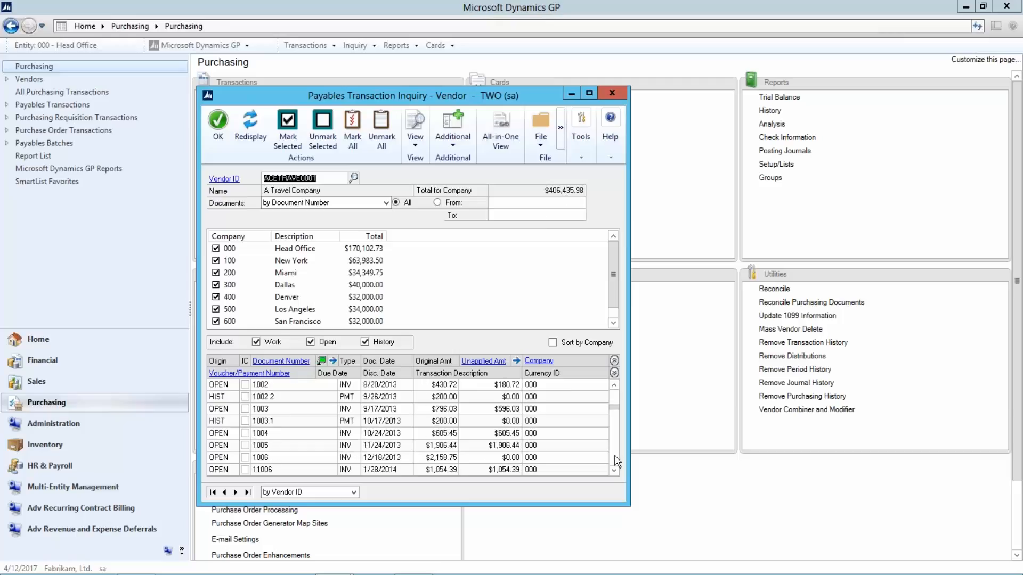
pyautogui.scroll(-3, 616, 461)
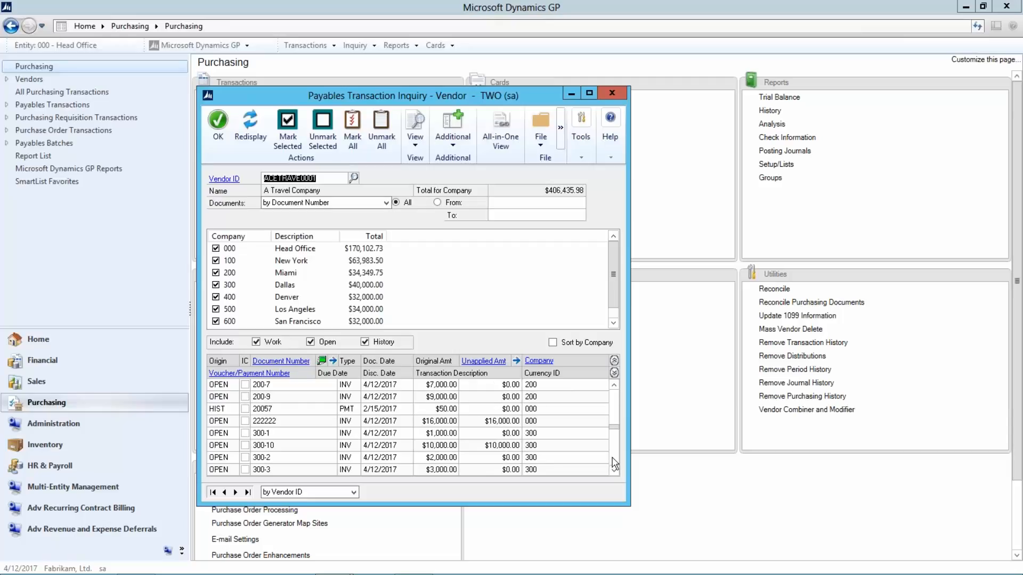
pyautogui.scroll(-5, 602, 458)
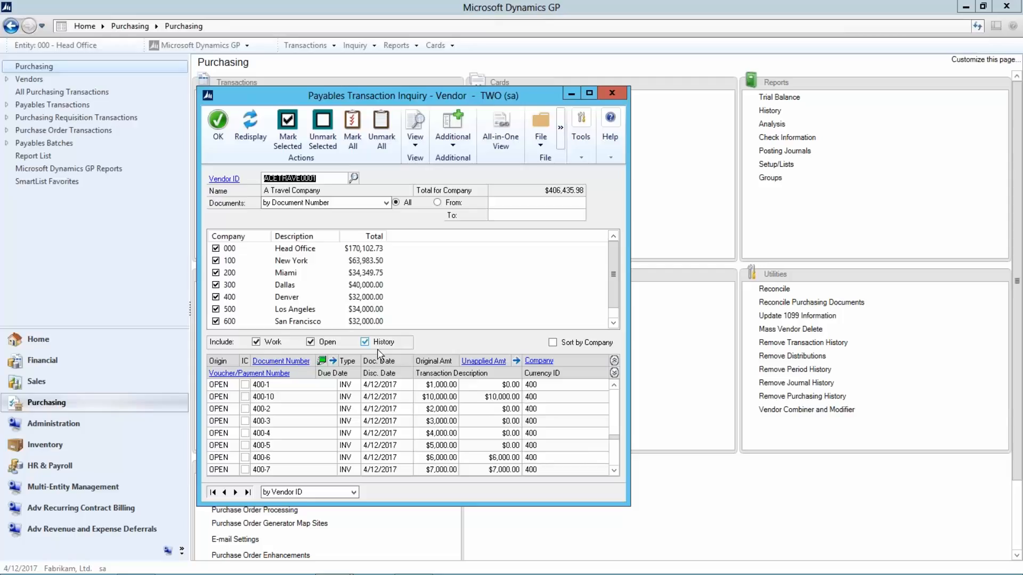
pyautogui.click(613, 462)
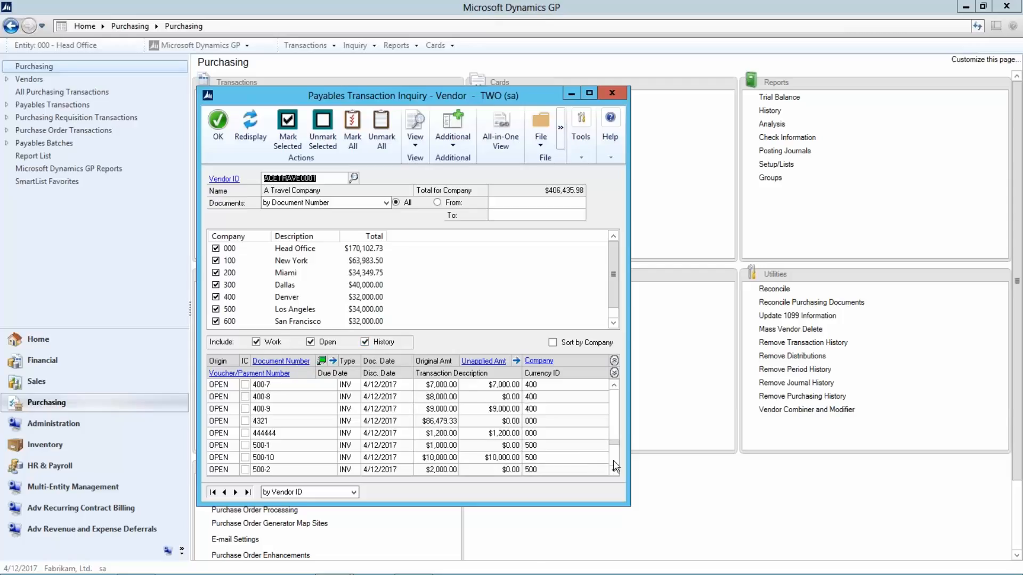
pyautogui.click(615, 465)
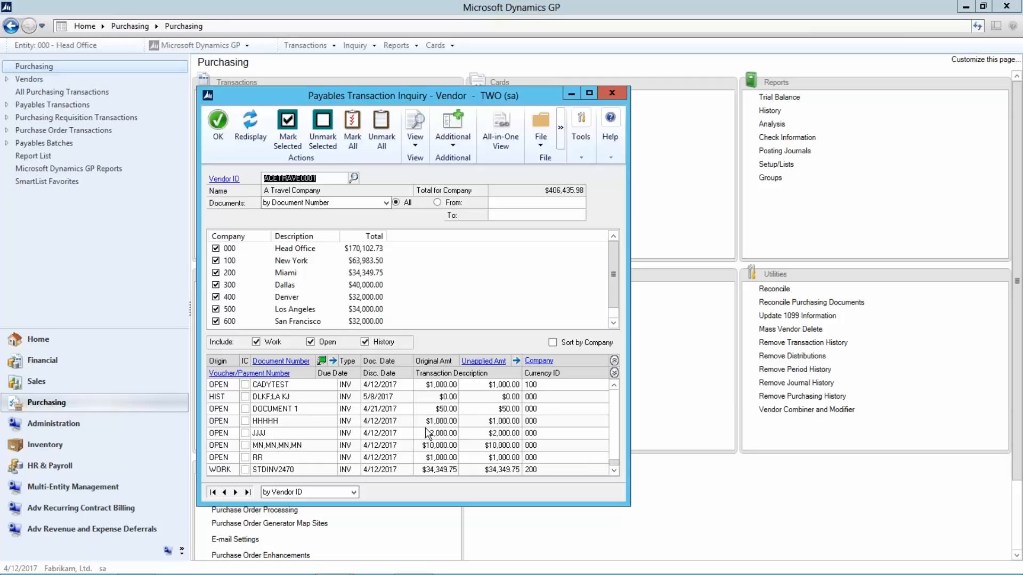
# - Check the vendor's totals for companies 000, 100, 200 and 300 one by one
pyautogui.click(386, 250)
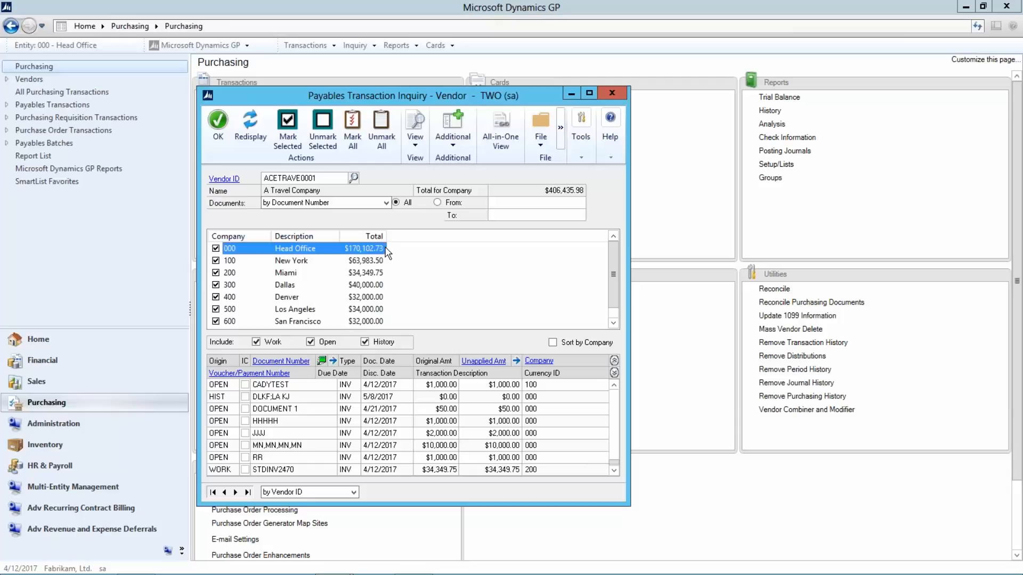
pyautogui.click(388, 262)
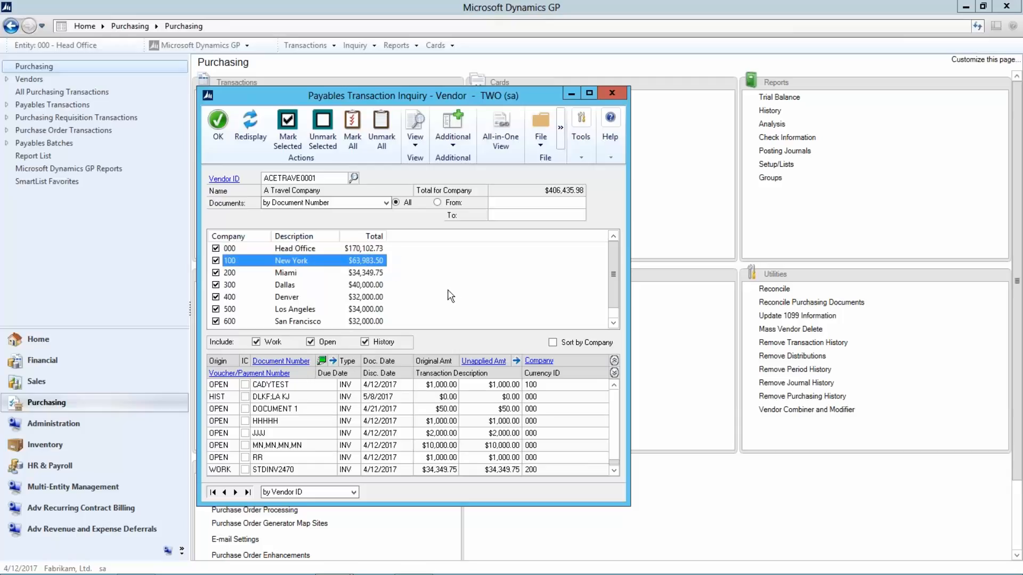
pyautogui.click(384, 273)
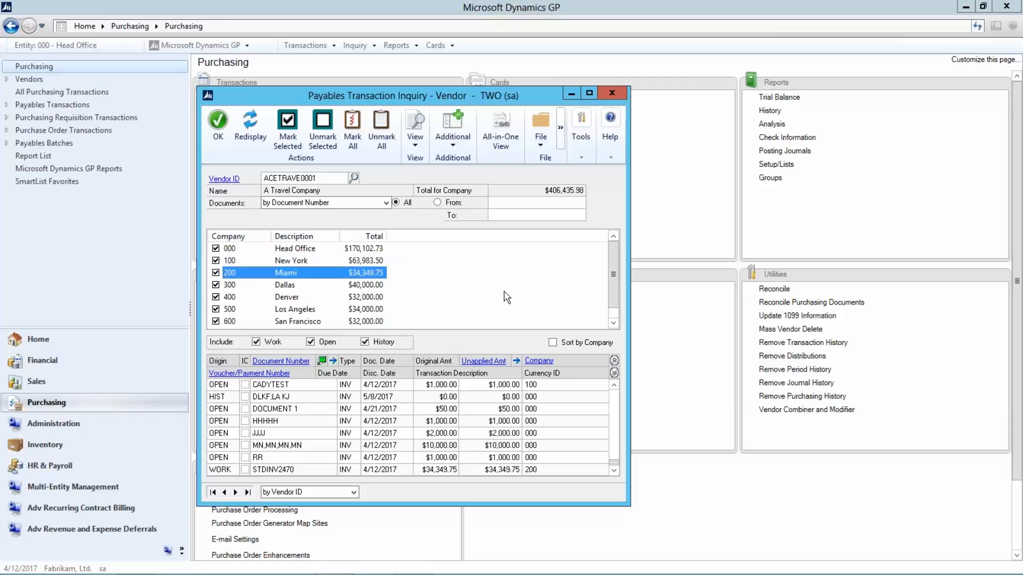
pyautogui.click(383, 286)
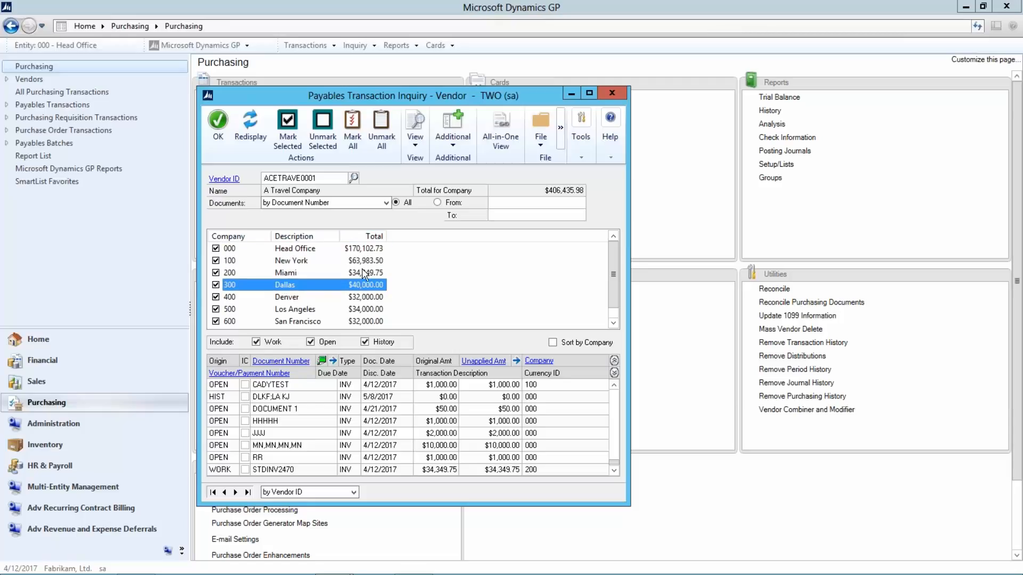
# - Restrict the vendor inquiry to document number 600-9 and refresh the transaction list
pyautogui.scroll(-1, 610, 292)
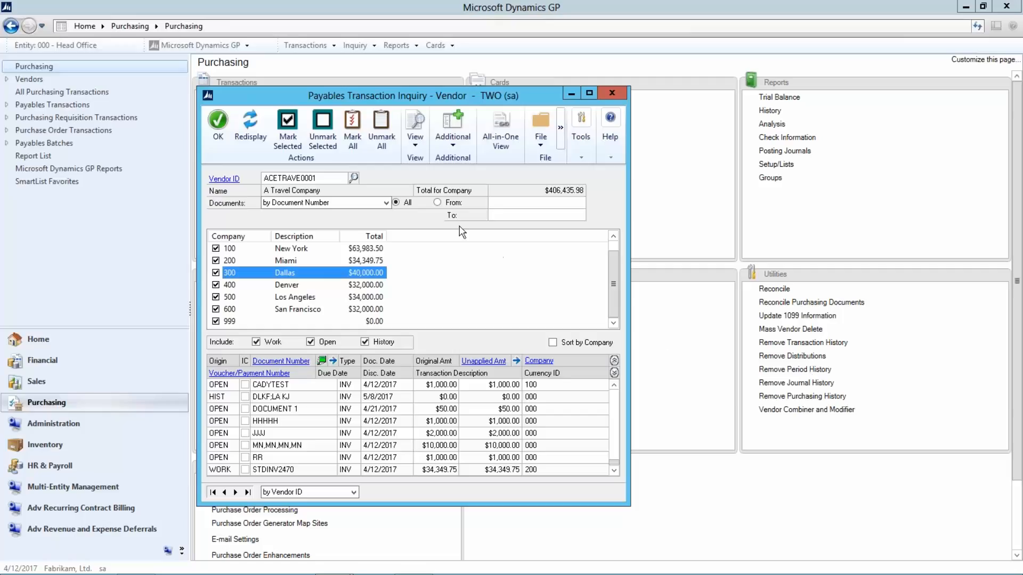
pyautogui.click(438, 203)
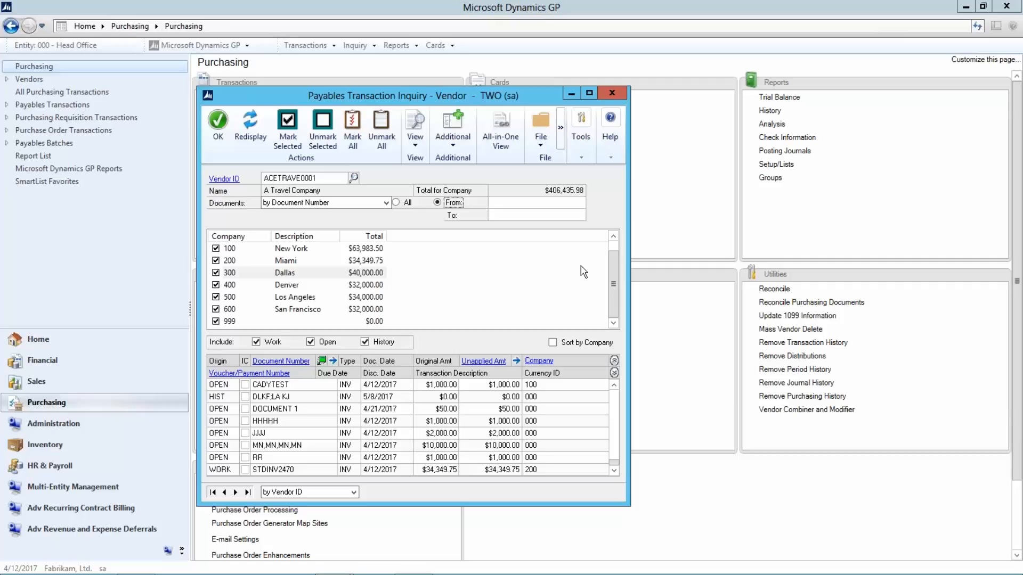
pyautogui.click(509, 203)
pyautogui.write('600-9')
pyautogui.press('Tab')
pyautogui.click(246, 127)
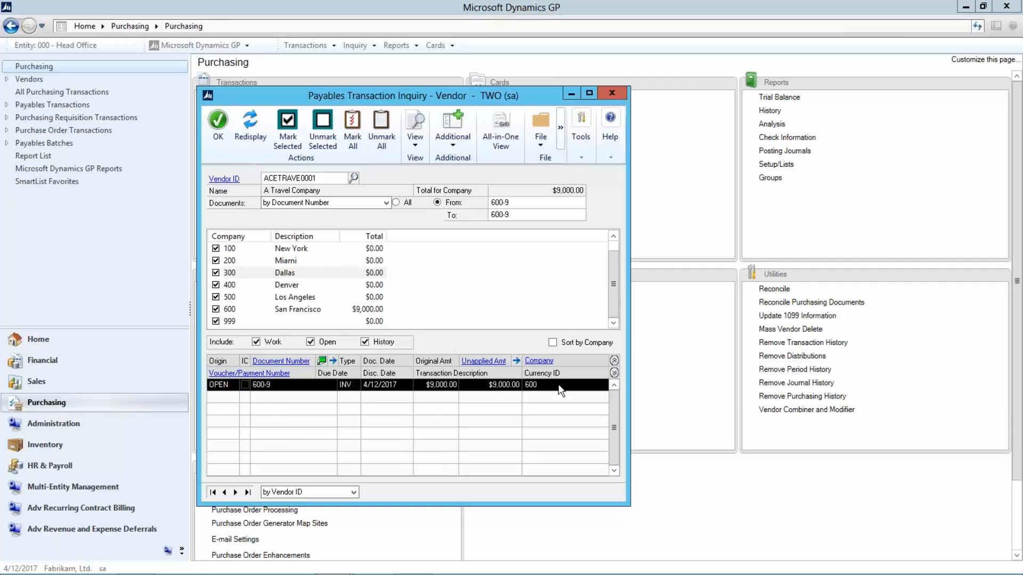
# - Open invoice 600-9's transaction details, save the note "Needs Approval" on its voucher number, and close the invoice and inquiry windows
pyautogui.click(284, 362)
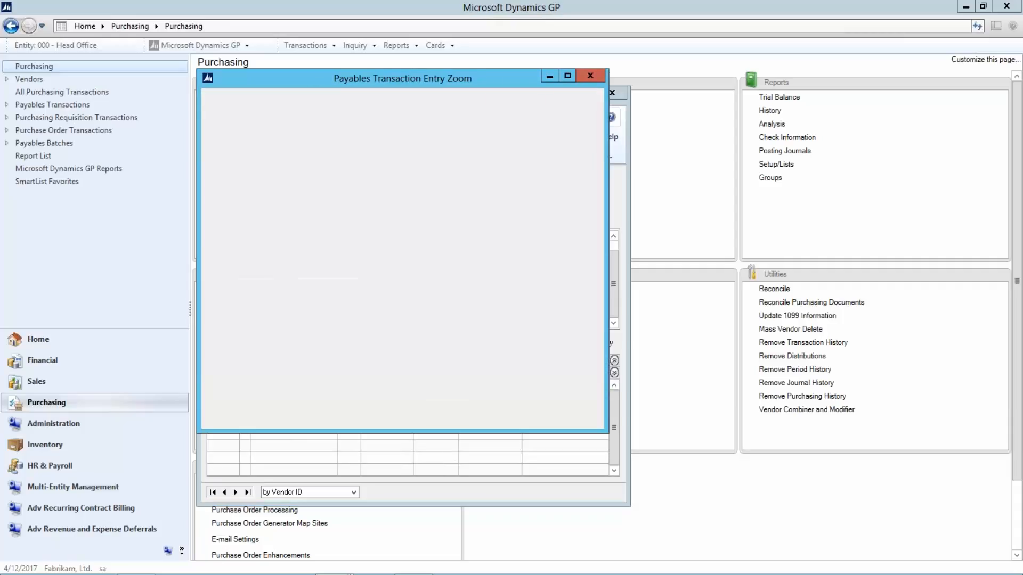
pyautogui.click(365, 174)
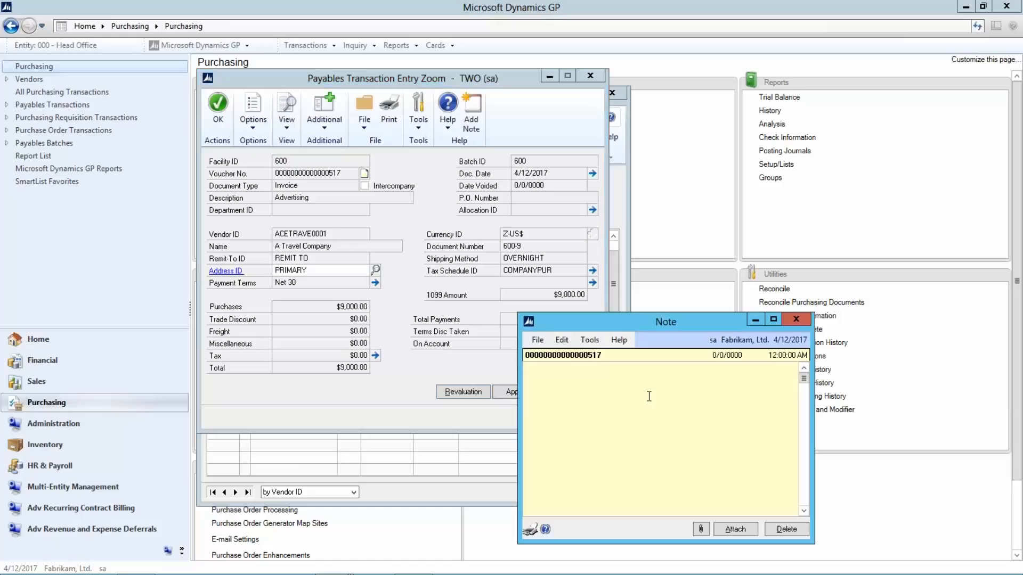
pyautogui.write('nEEDS APPROVAL')
pyautogui.press('BackSpace')
pyautogui.press('BackSpace')
pyautogui.press('BackSpace')
pyautogui.press('BackSpace')
pyautogui.press('BackSpace')
pyautogui.press('BackSpace')
pyautogui.press('BackSpace')
pyautogui.press('BackSpace')
pyautogui.press('BackSpace')
pyautogui.press('BackSpace')
pyautogui.press('BackSpace')
pyautogui.press('BackSpace')
pyautogui.press('BackSpace')
pyautogui.write('Needs Approval')
pyautogui.click(539, 340)
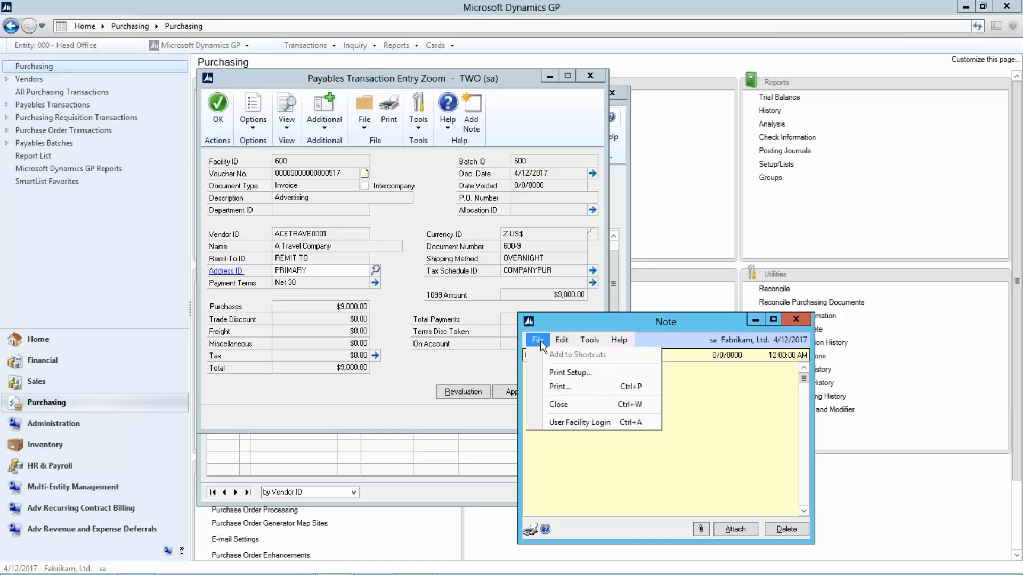
pyautogui.click(578, 410)
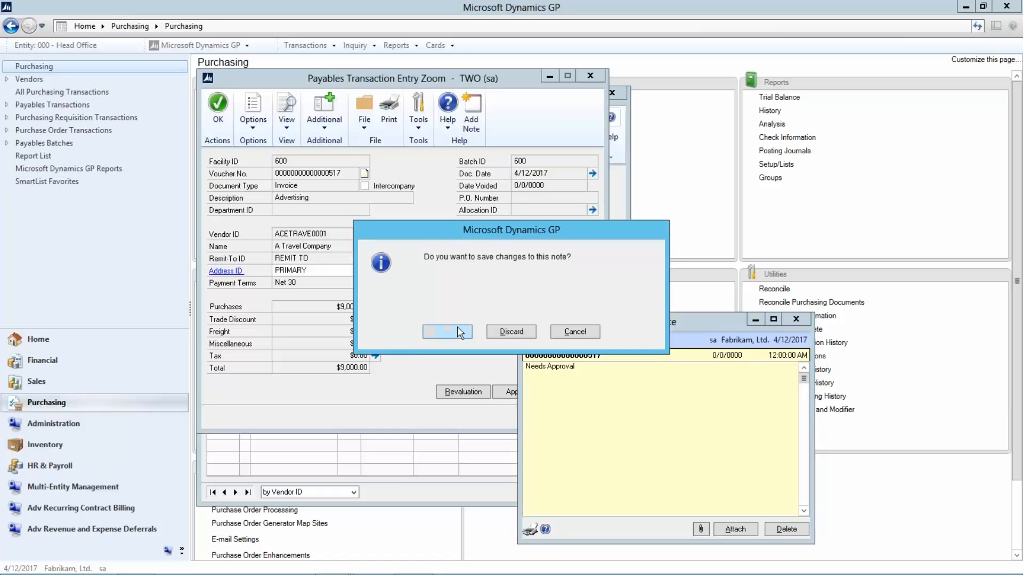
pyautogui.click(458, 331)
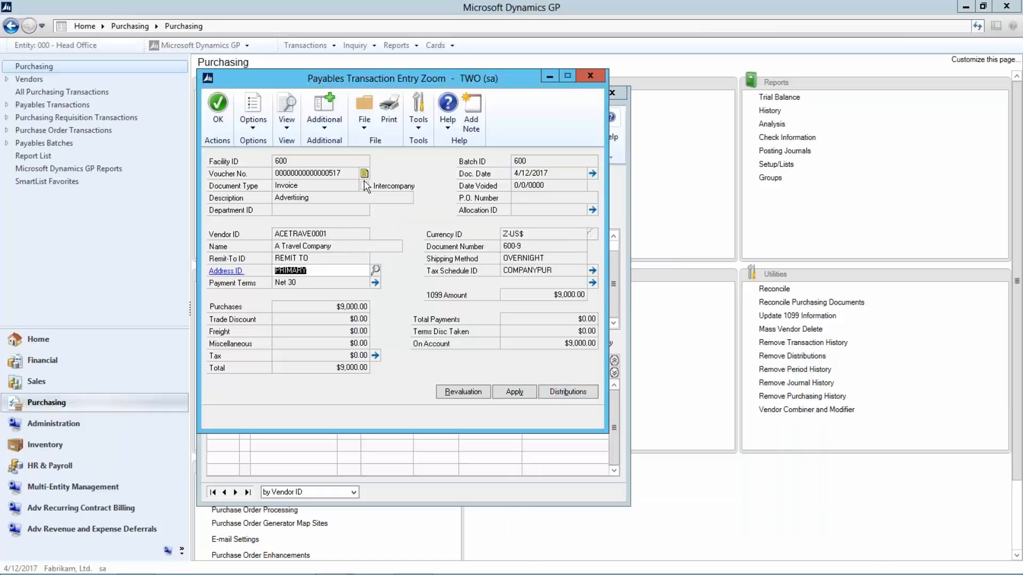
pyautogui.click(589, 77)
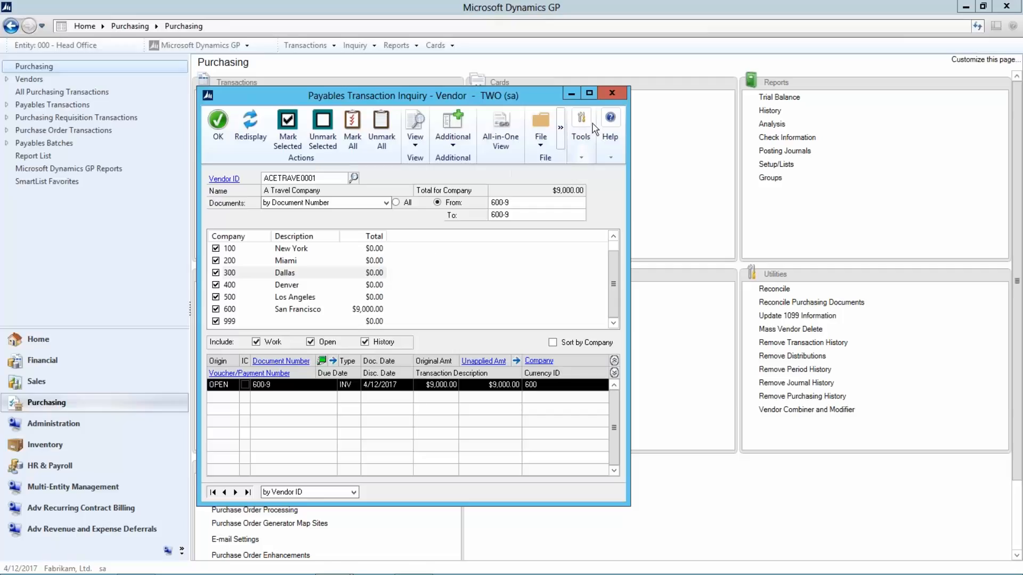
pyautogui.click(613, 94)
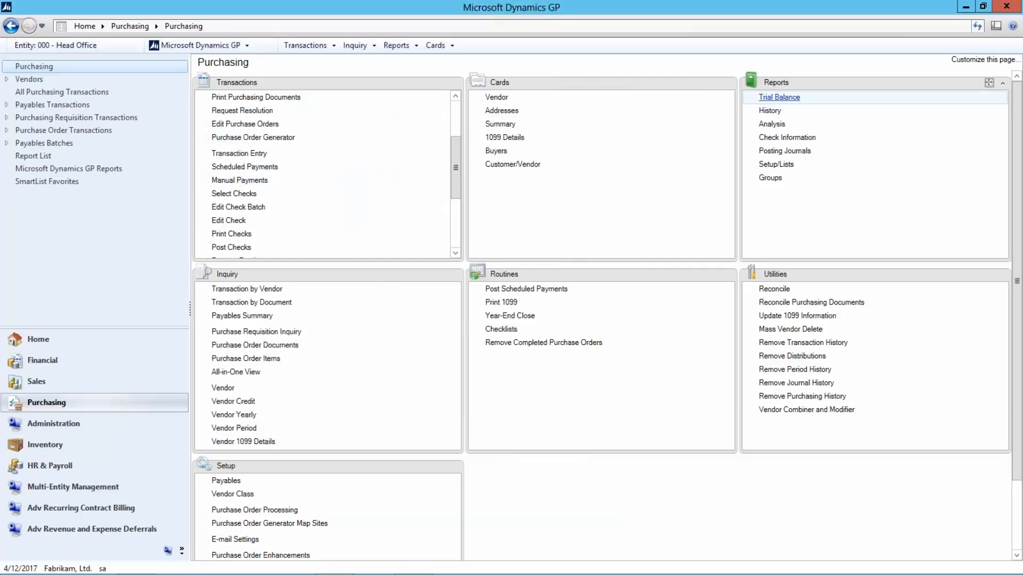
# - Open the demo option of the payables Aged Trial Balance report for modification
pyautogui.click(783, 98)
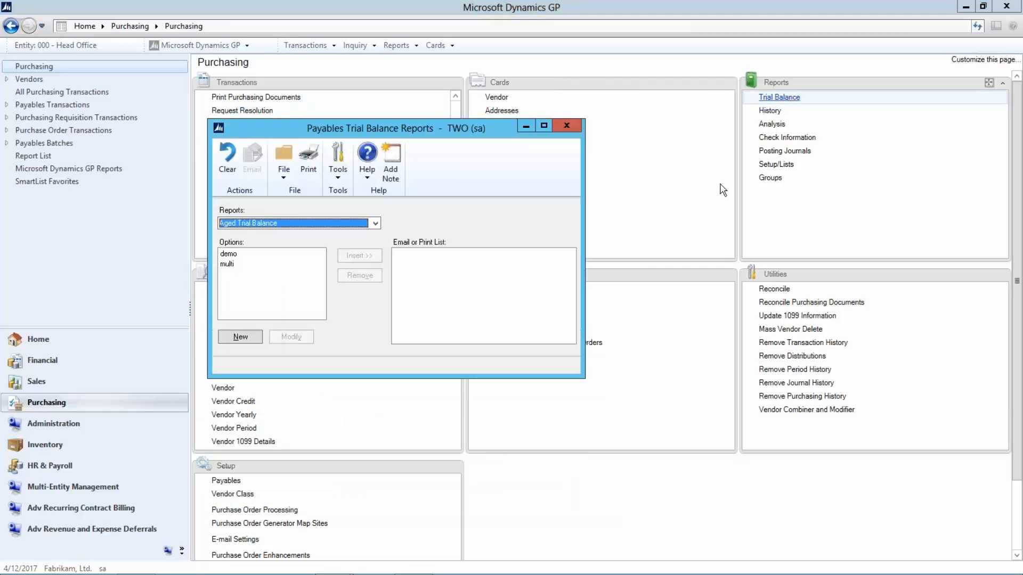
pyautogui.click(225, 255)
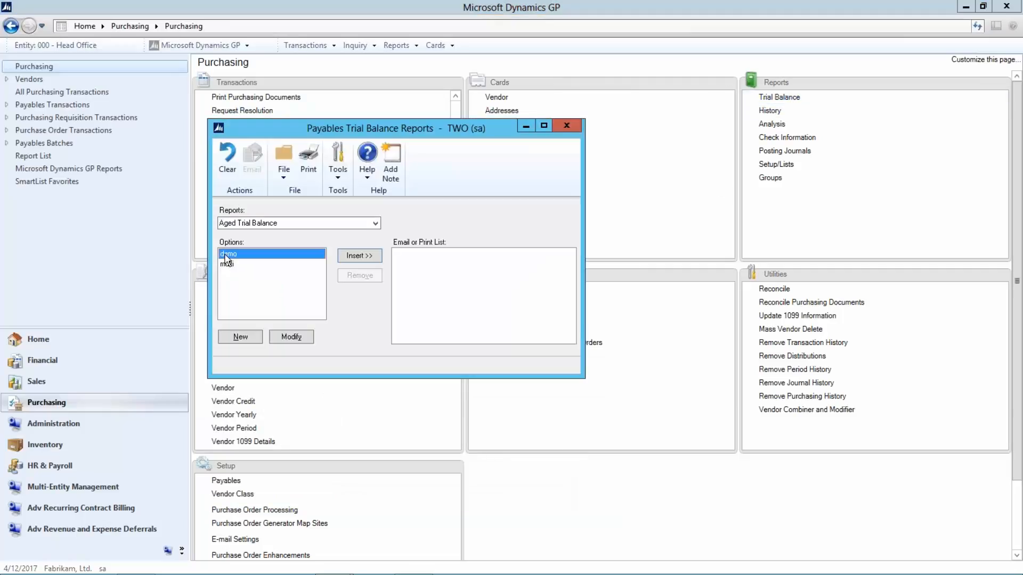
pyautogui.click(287, 337)
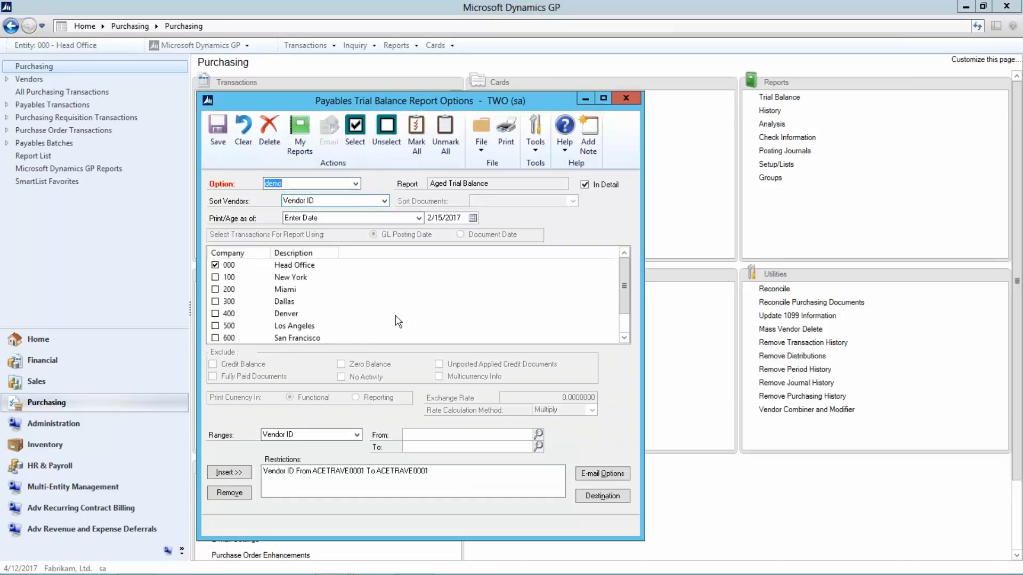
# - Limit the aged trial balance to company 400 instead of 000, print it to screen, and review the full report width
pyautogui.click(216, 265)
pyautogui.click(228, 315)
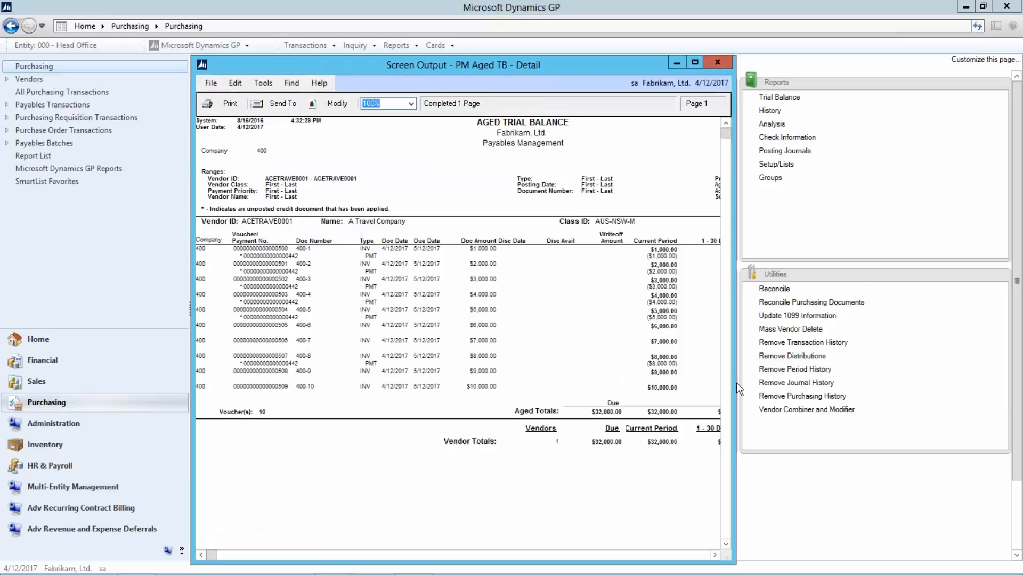
pyautogui.moveTo(735, 383); pyautogui.dragTo(931, 394)
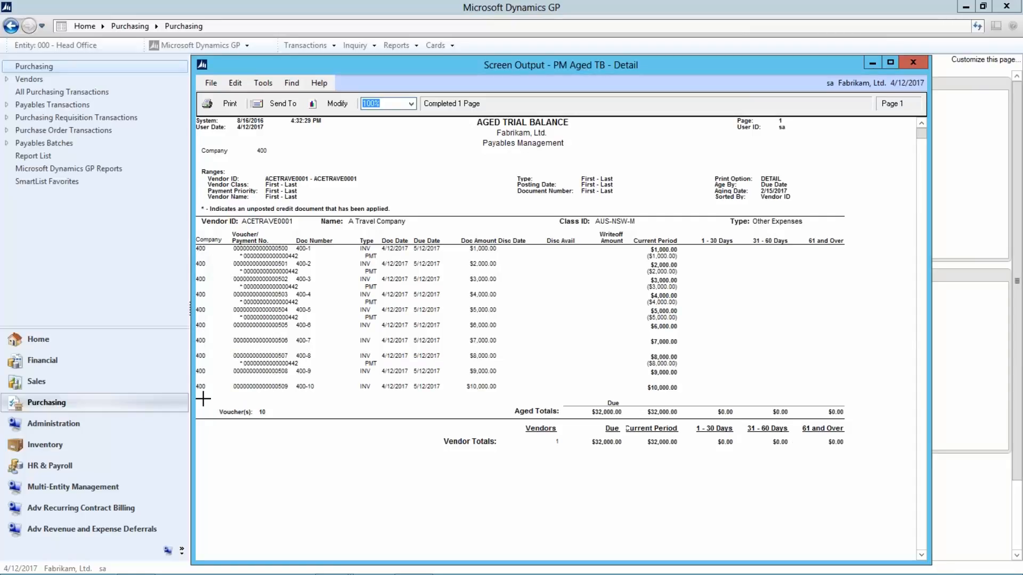
pyautogui.click(911, 63)
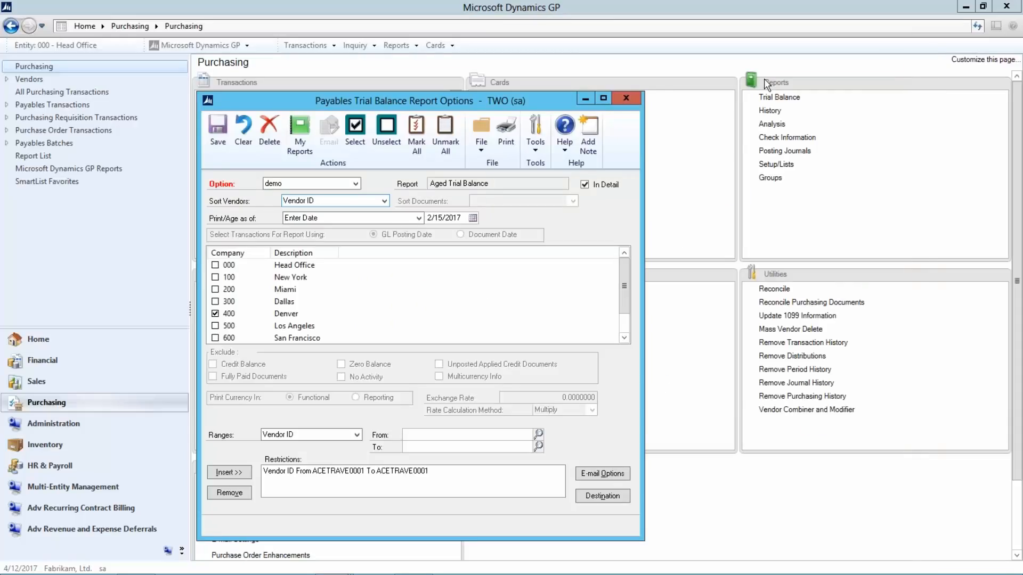
# - Add companies 200 and 600 to the aged trial balance, print it to screen, and look through its transactions and totals
pyautogui.click(215, 289)
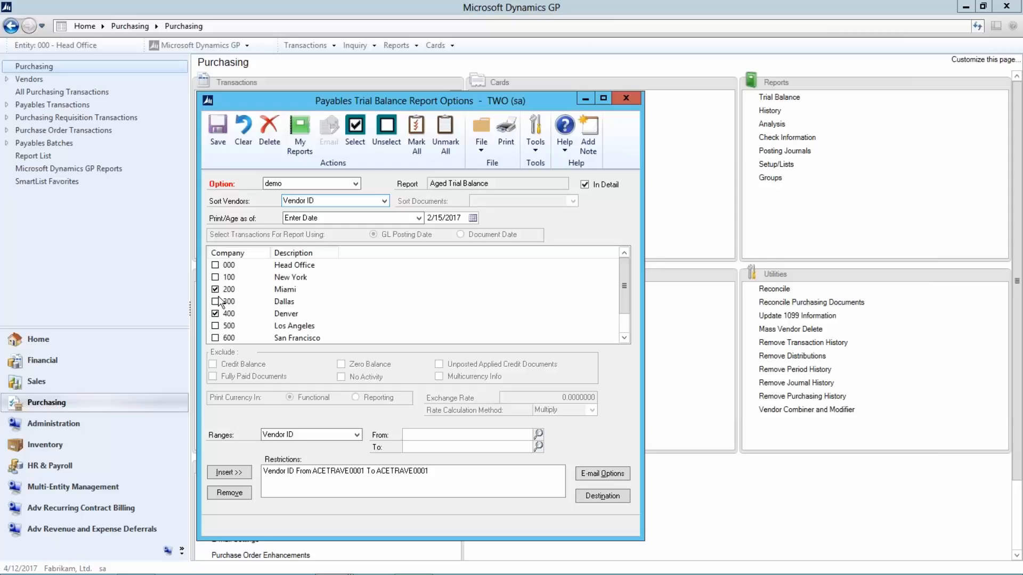
pyautogui.click(215, 337)
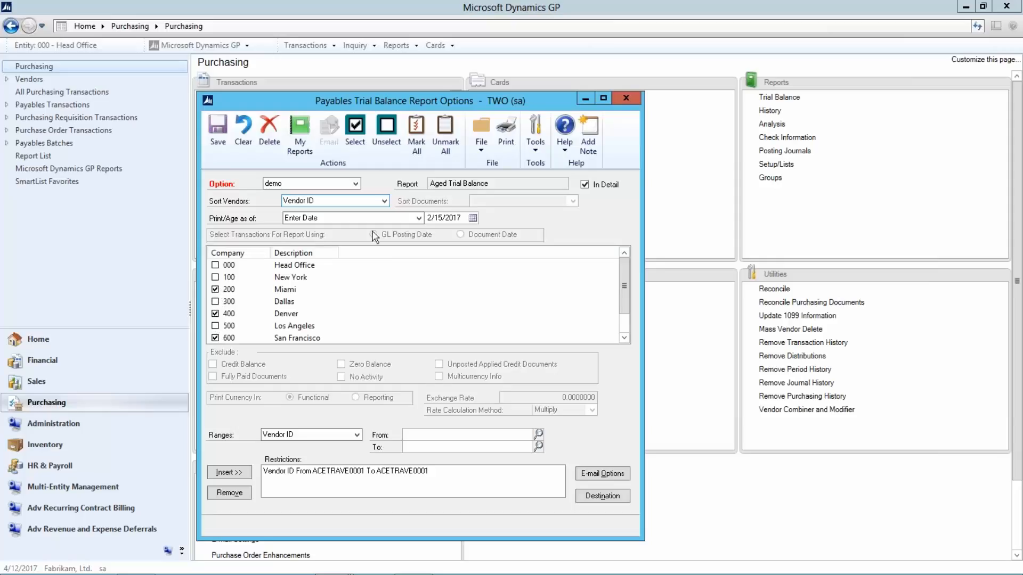
pyautogui.click(502, 140)
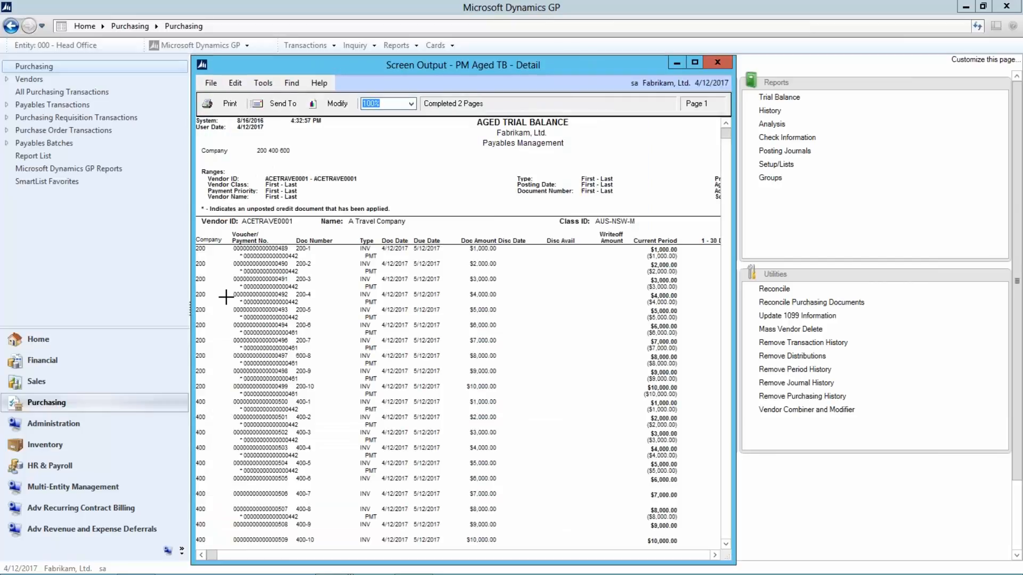
pyautogui.scroll(-5, 226, 296)
pyautogui.scroll(-10, 226, 297)
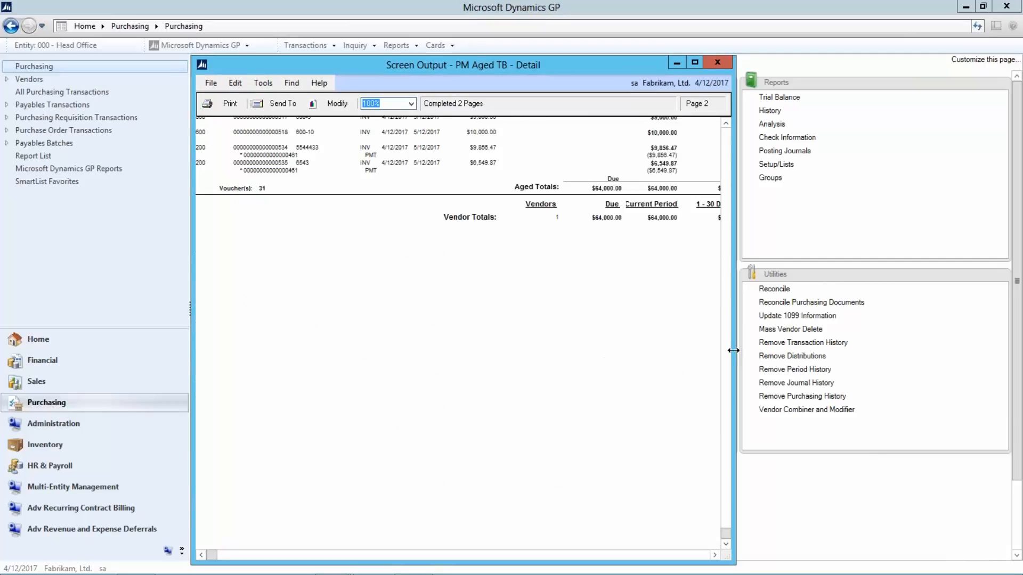
pyautogui.moveTo(734, 346); pyautogui.dragTo(916, 347)
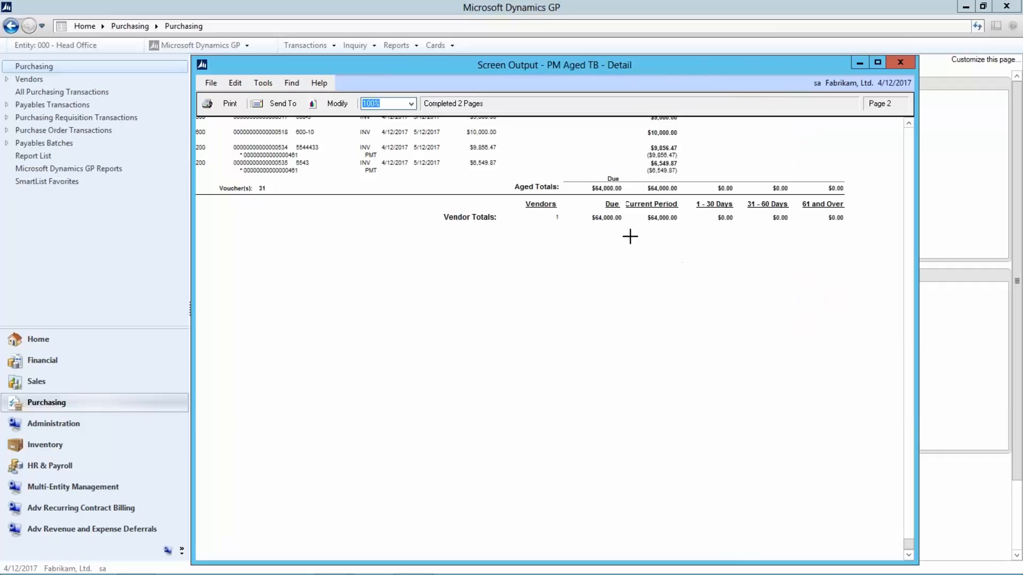
pyautogui.scroll(10, 685, 210)
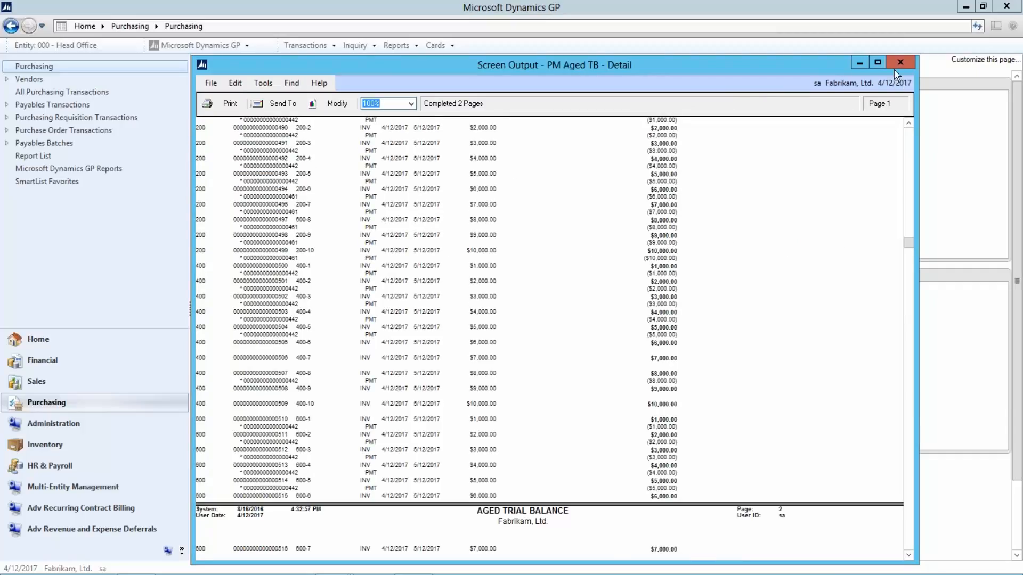
pyautogui.click(896, 65)
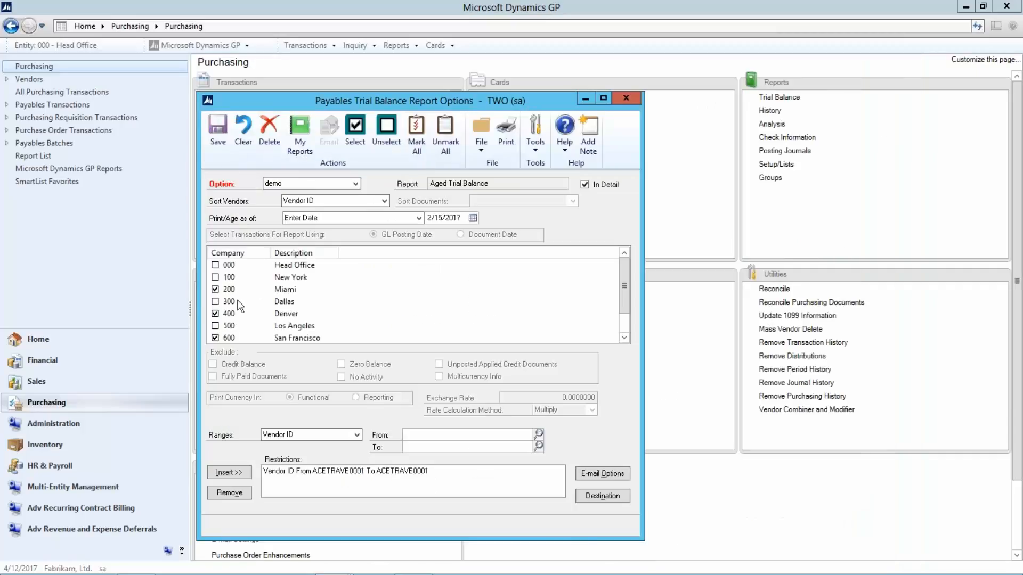
# - Include all companies in the demo report option, discard the option's changes, and close the trial balance windows
pyautogui.click(412, 134)
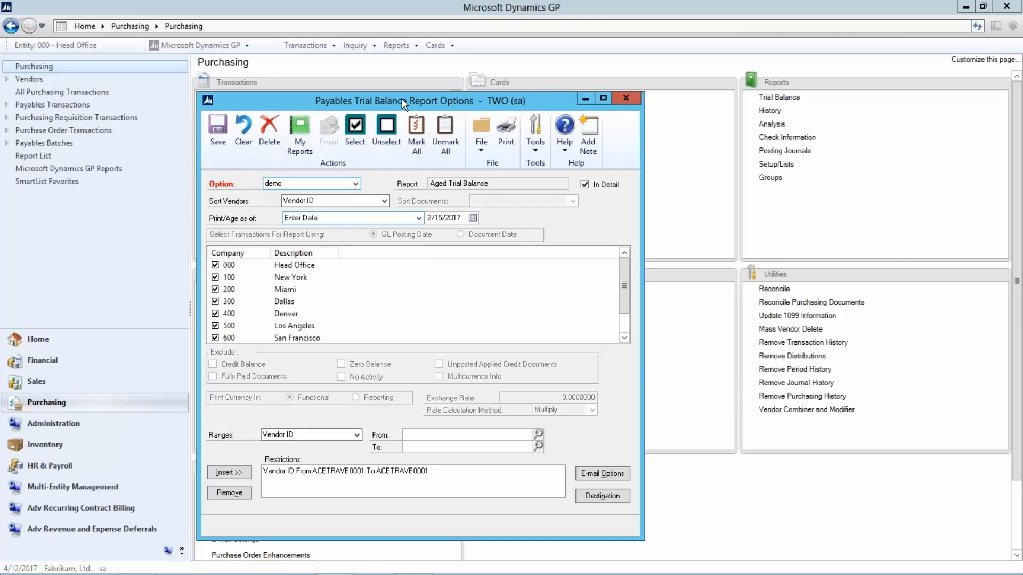
pyautogui.moveTo(425, 102); pyautogui.dragTo(536, 75)
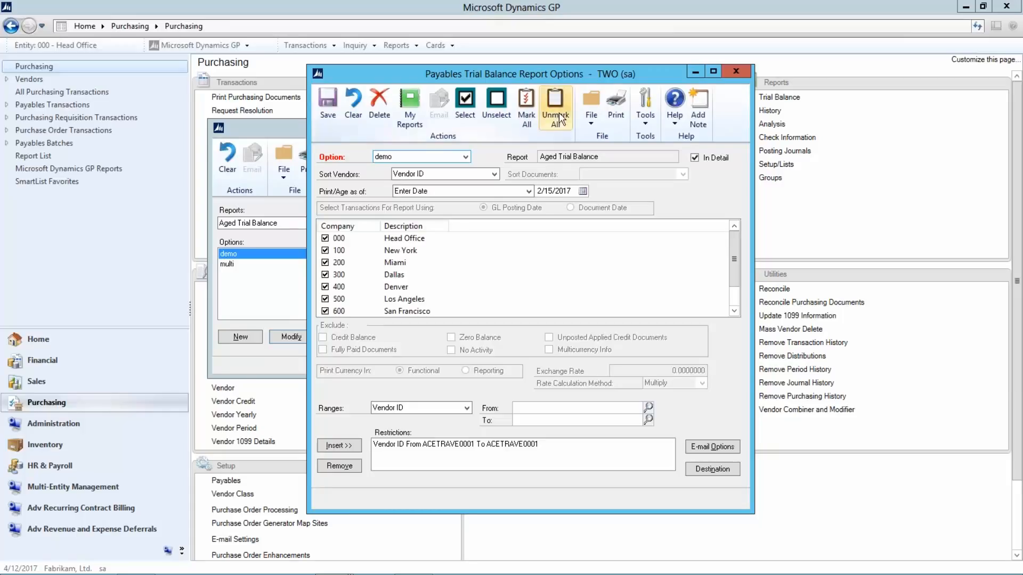
pyautogui.click(735, 71)
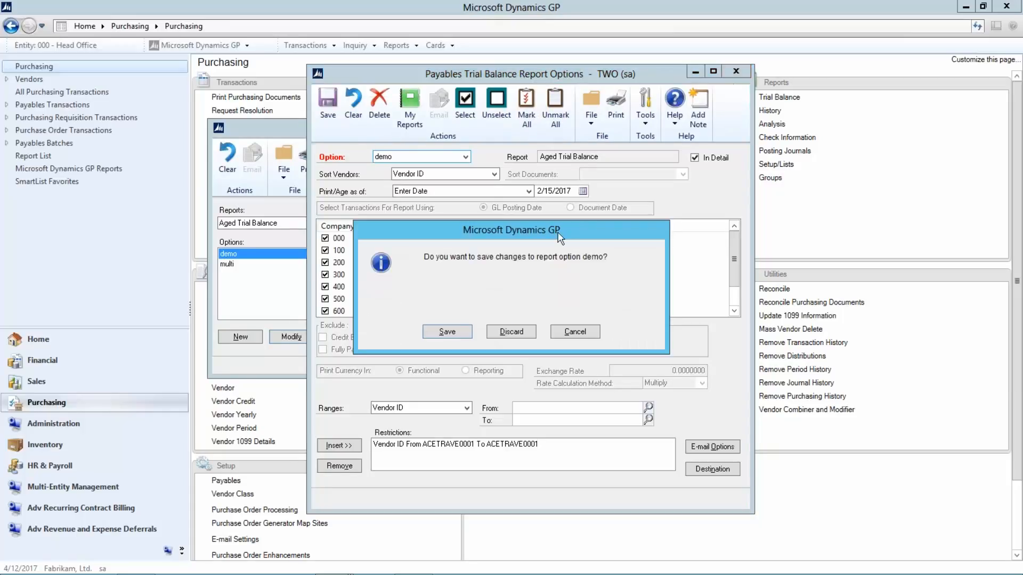
pyautogui.click(511, 328)
pyautogui.click(573, 130)
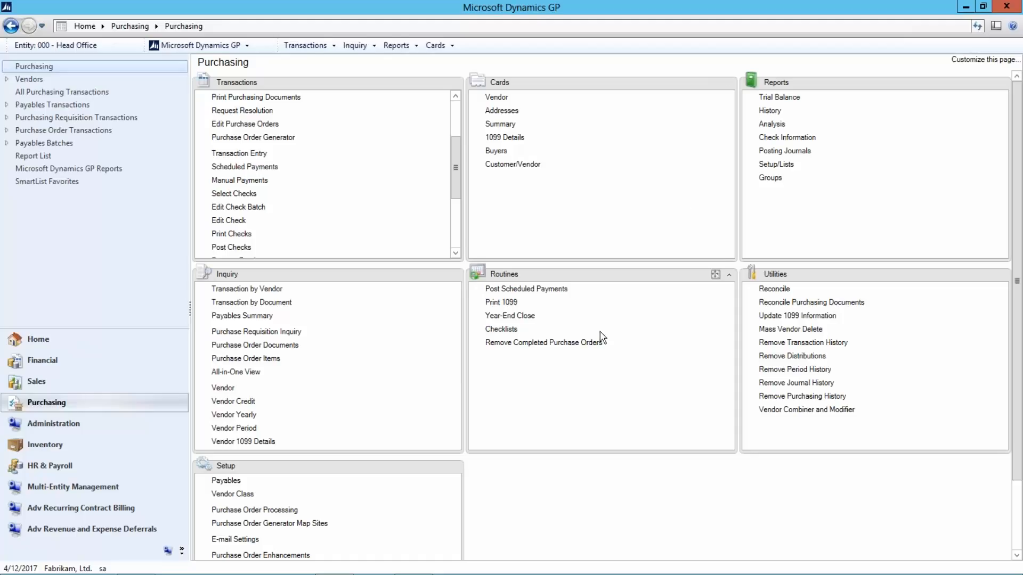
# - Open the Print 1099 routine, include all companies, and examine their federal ID setup and the individual and consolidated printing choices before closing it
pyautogui.click(501, 302)
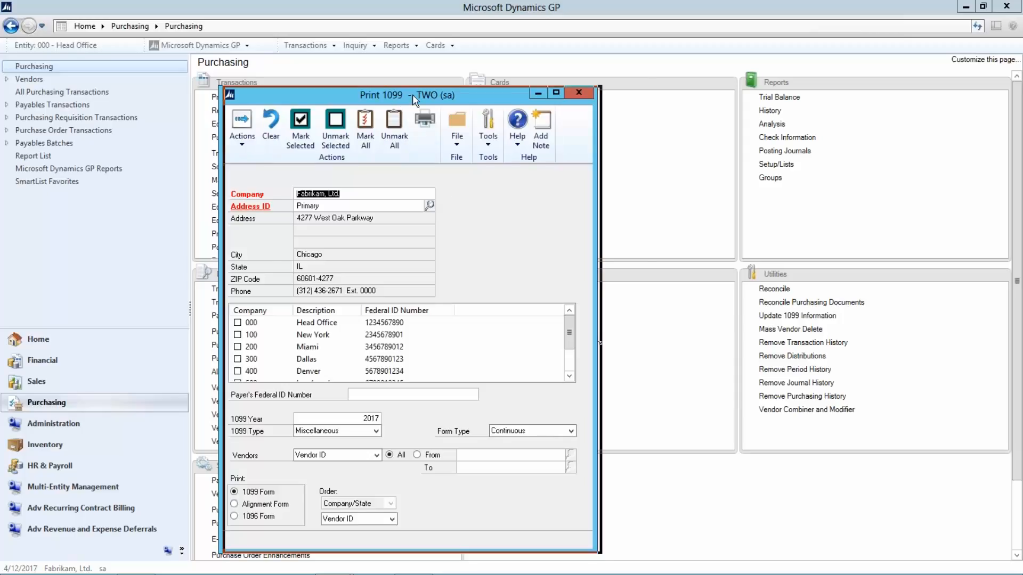
pyautogui.moveTo(412, 95); pyautogui.dragTo(489, 76)
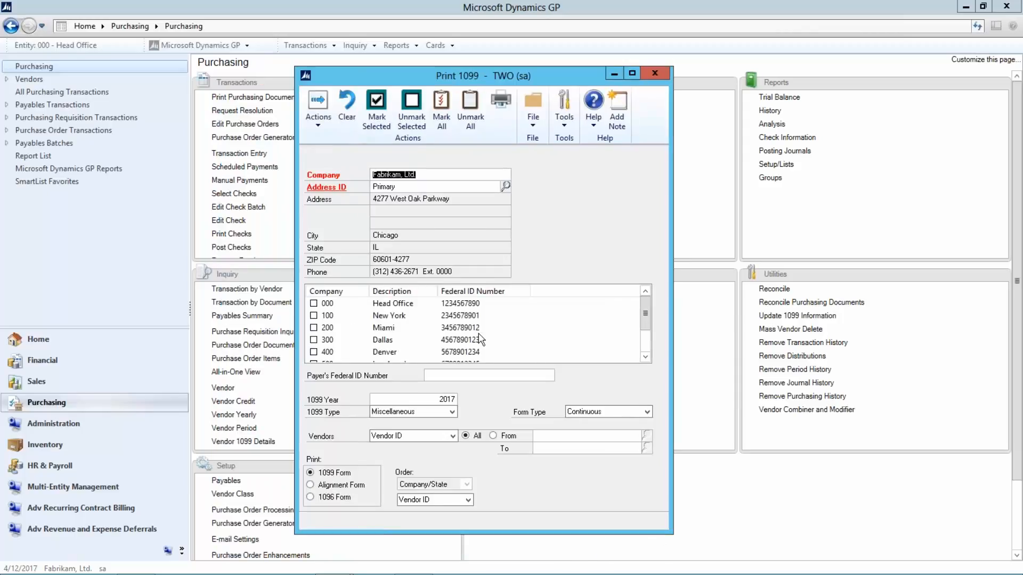
pyautogui.click(440, 97)
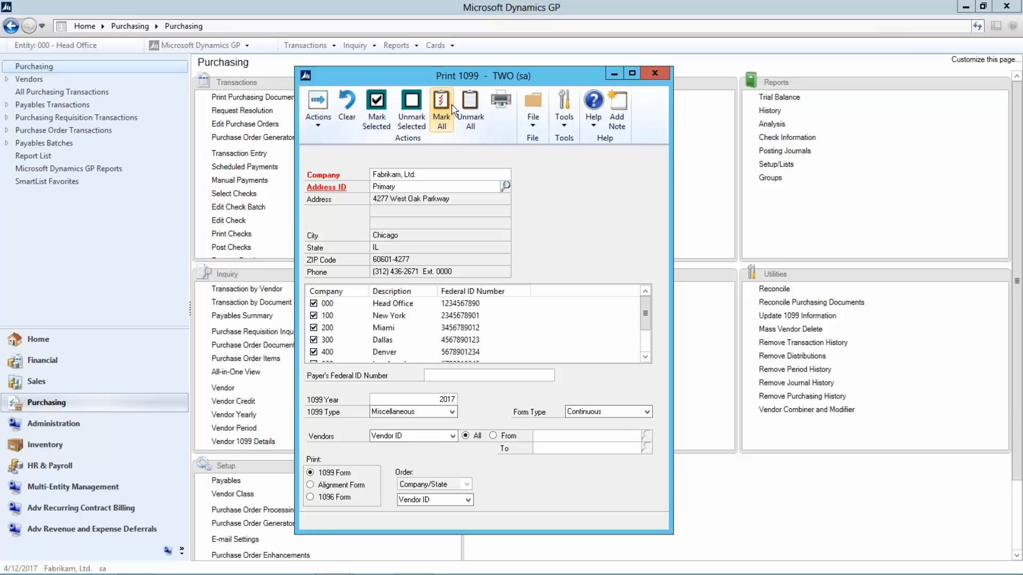
pyautogui.click(469, 336)
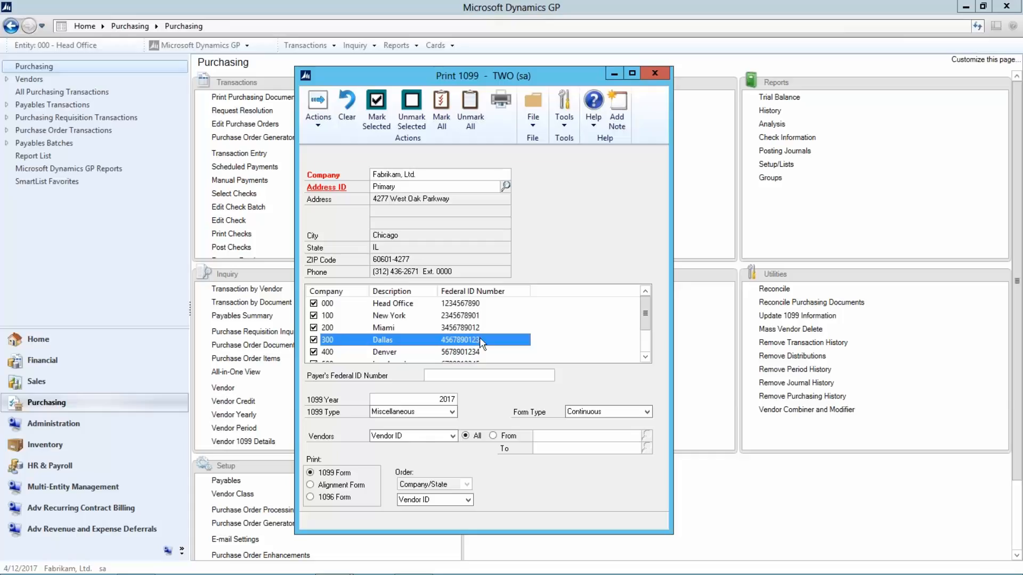
pyautogui.click(317, 130)
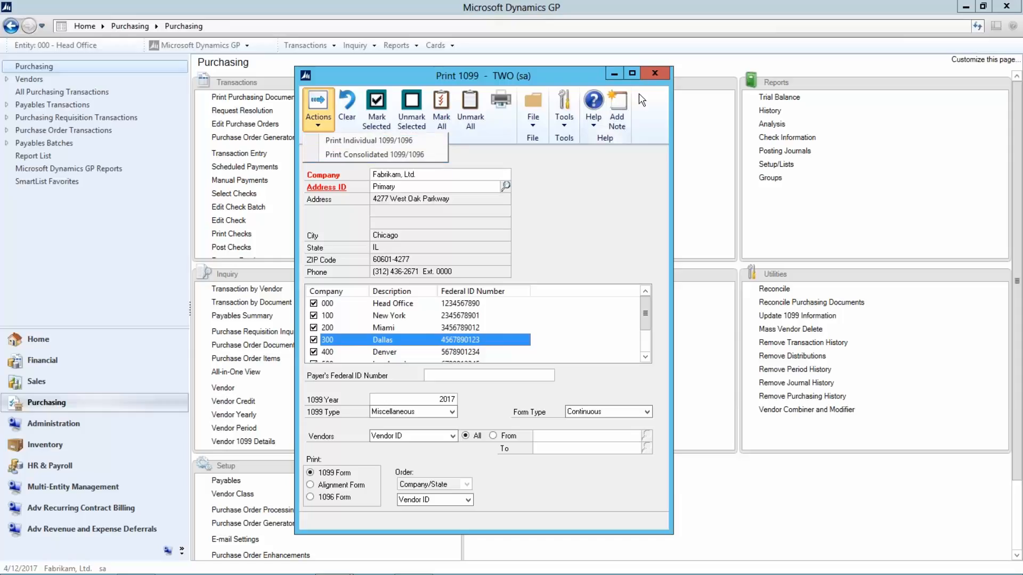
pyautogui.click(655, 74)
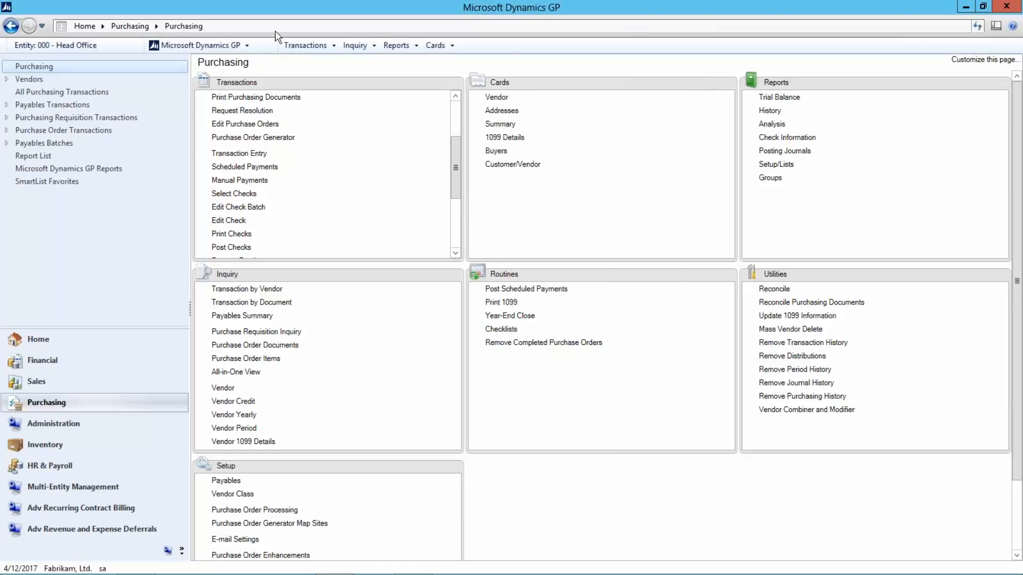
# - Open SmartList, enlarge its window, and list all payables transactions under Purchasing
pyautogui.click(201, 45)
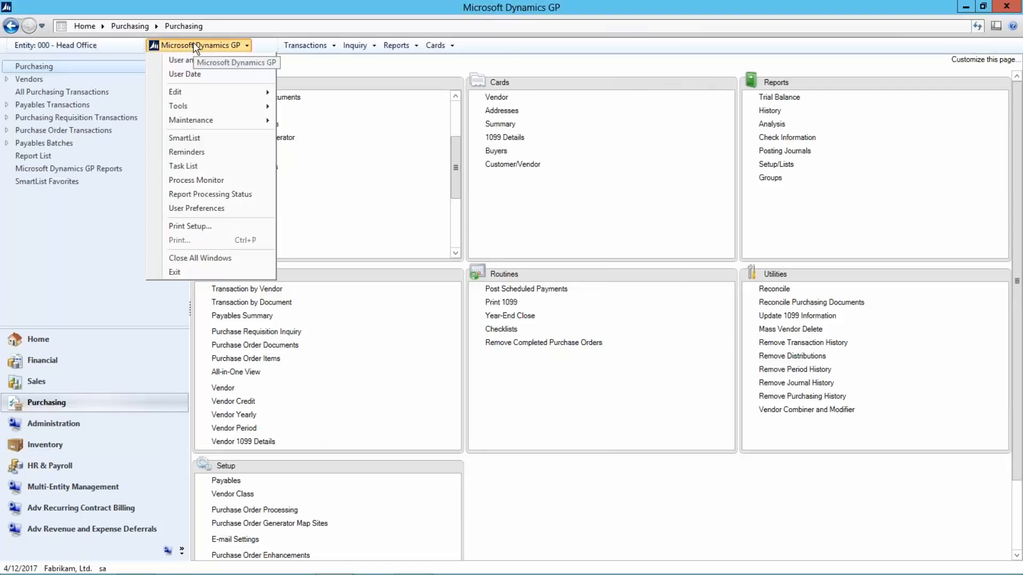
pyautogui.click(210, 136)
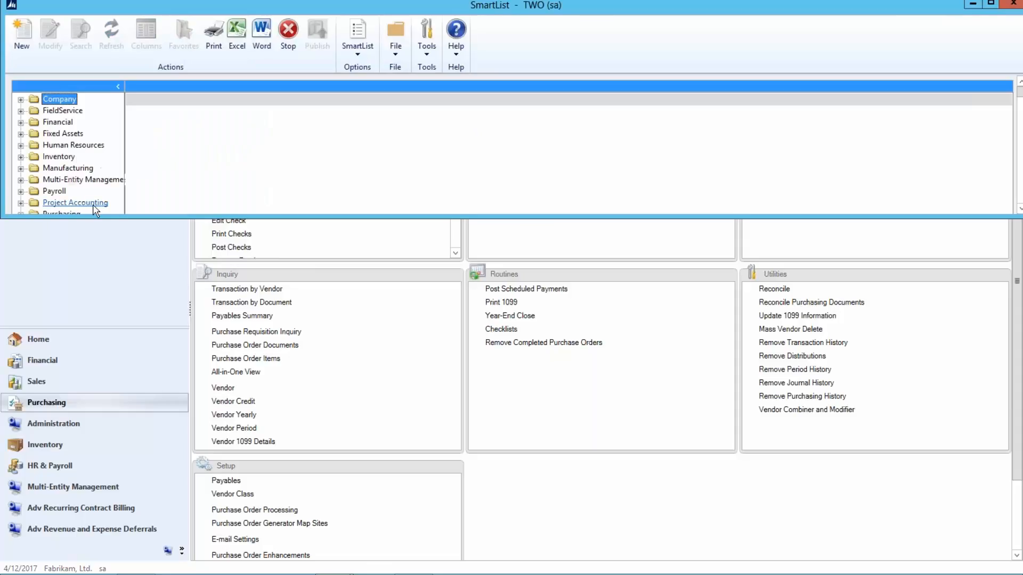
pyautogui.moveTo(147, 217); pyautogui.dragTo(147, 388)
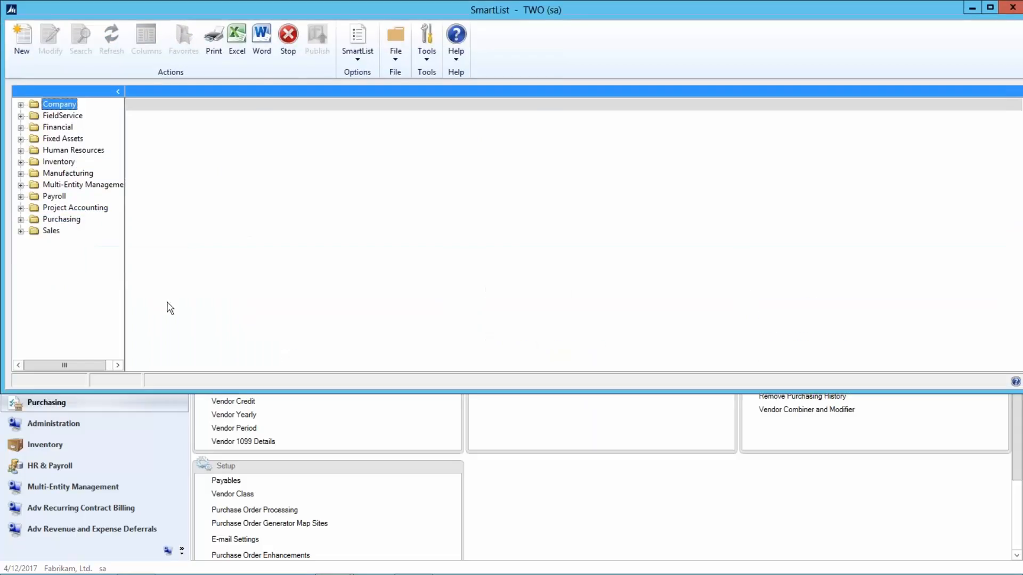
pyautogui.click(21, 220)
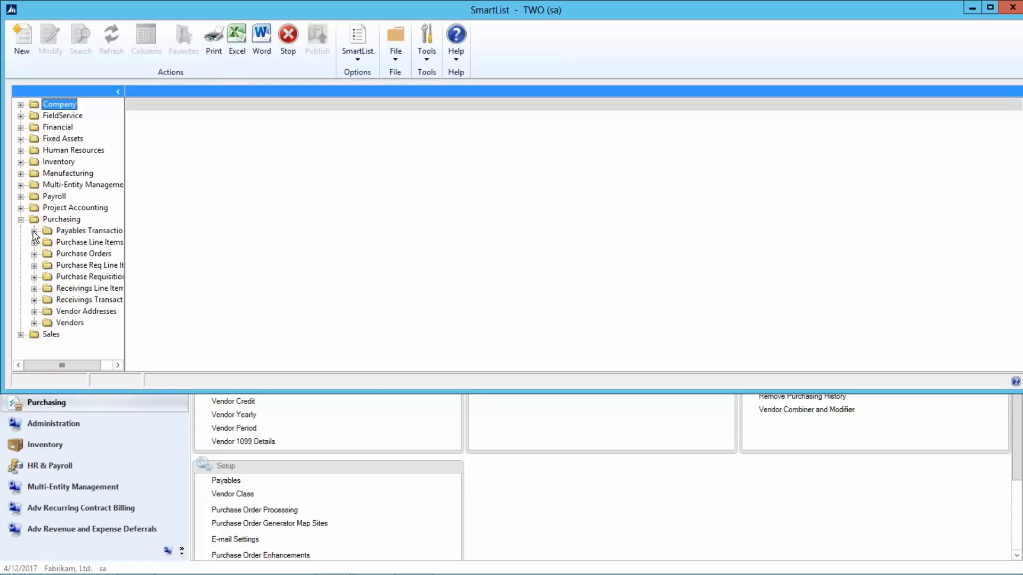
pyautogui.click(34, 231)
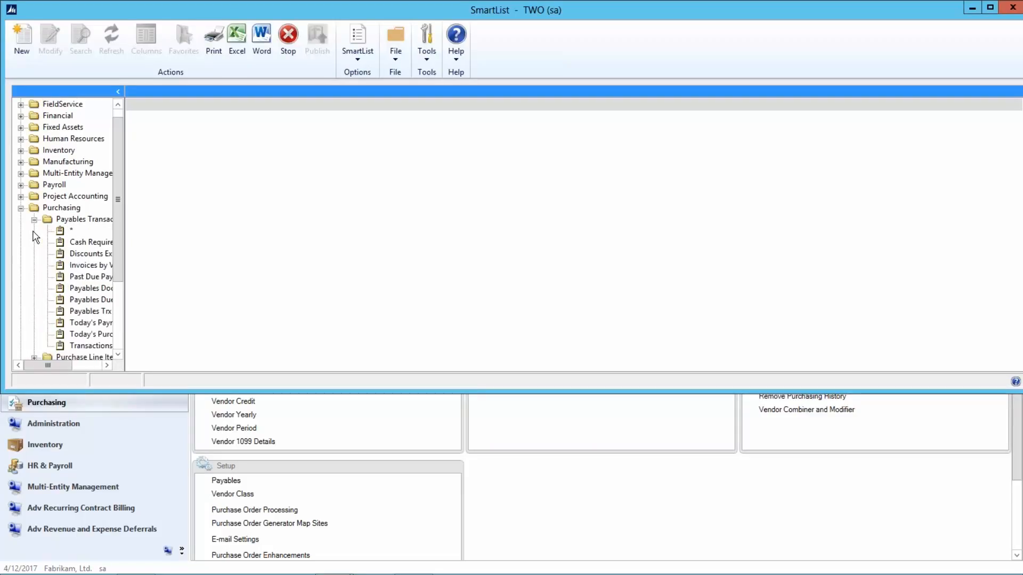
pyautogui.click(67, 234)
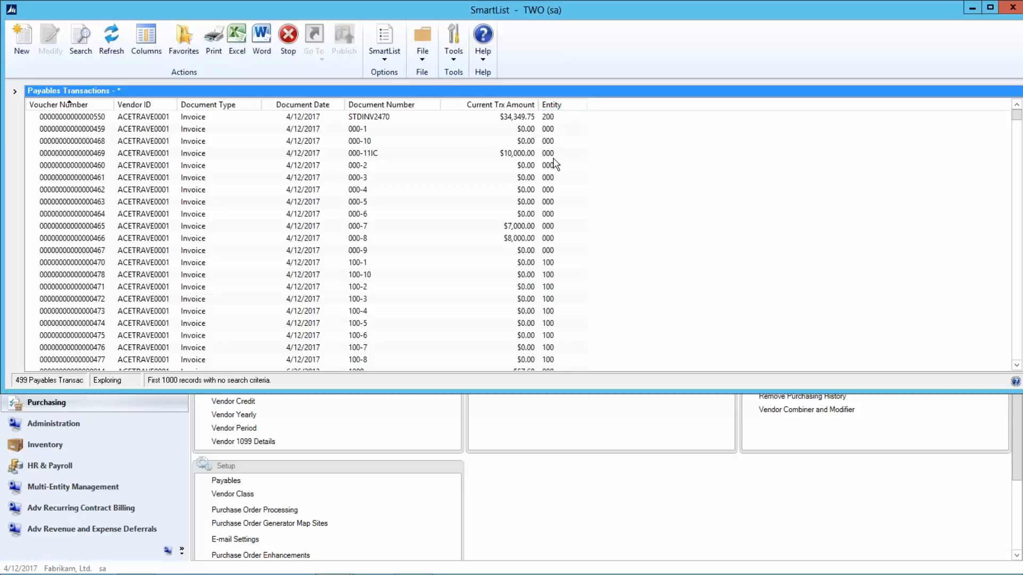
# - Sort the payables transactions by entity in ascending and then descending order, and close SmartList
pyautogui.click(556, 105)
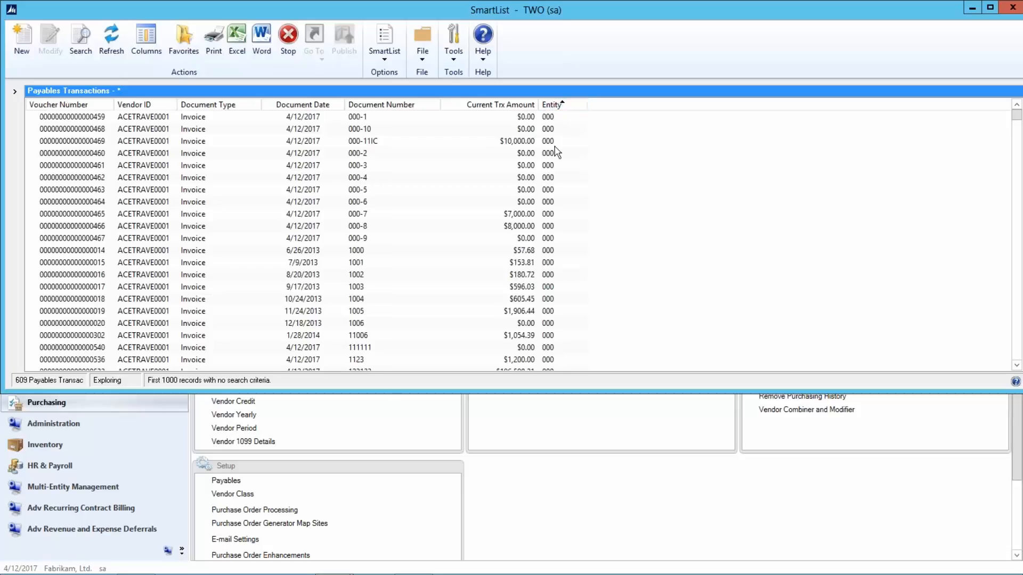
pyautogui.click(559, 104)
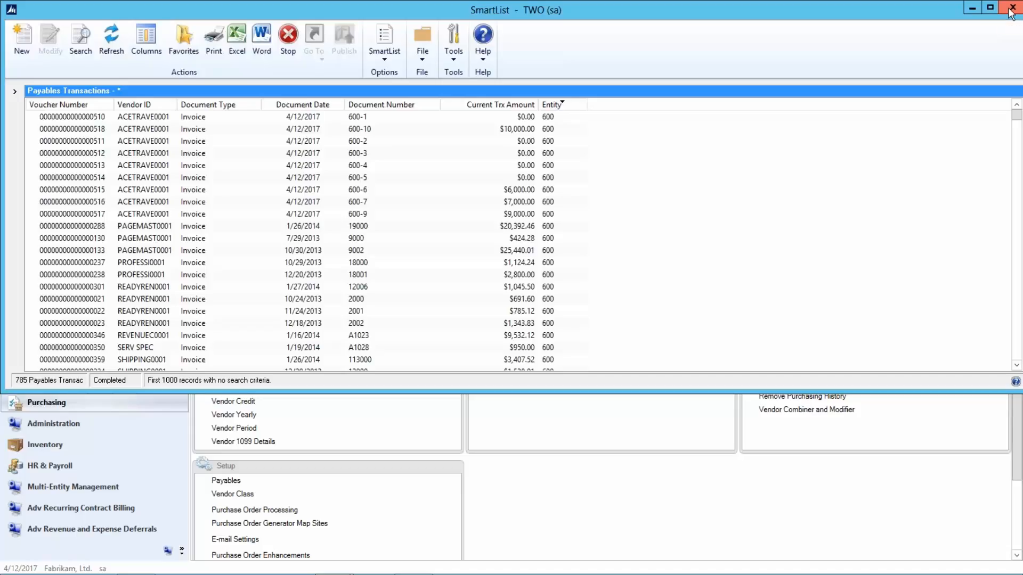
pyautogui.click(1011, 13)
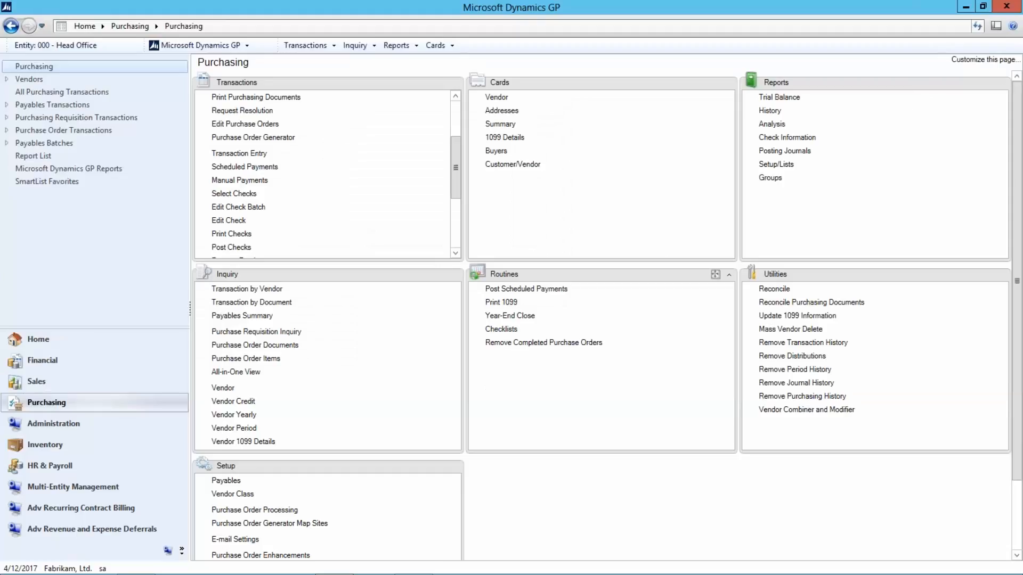
# - Fill in a mass copy of accounts 000-0000-00 to 000-9999-99 with new account mask 700-????-??, and close it without running it
pyautogui.click(37, 362)
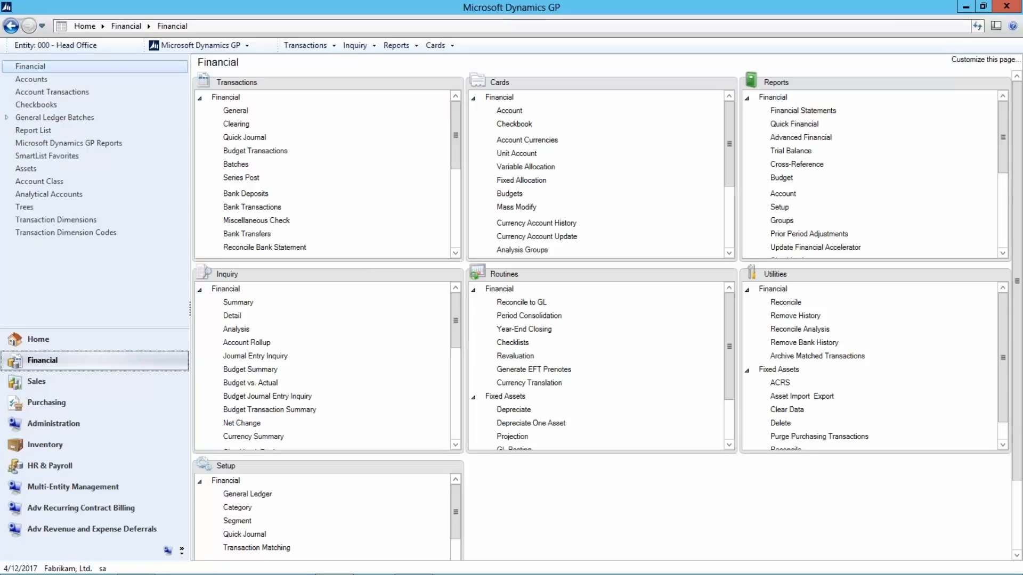
pyautogui.click(47, 354)
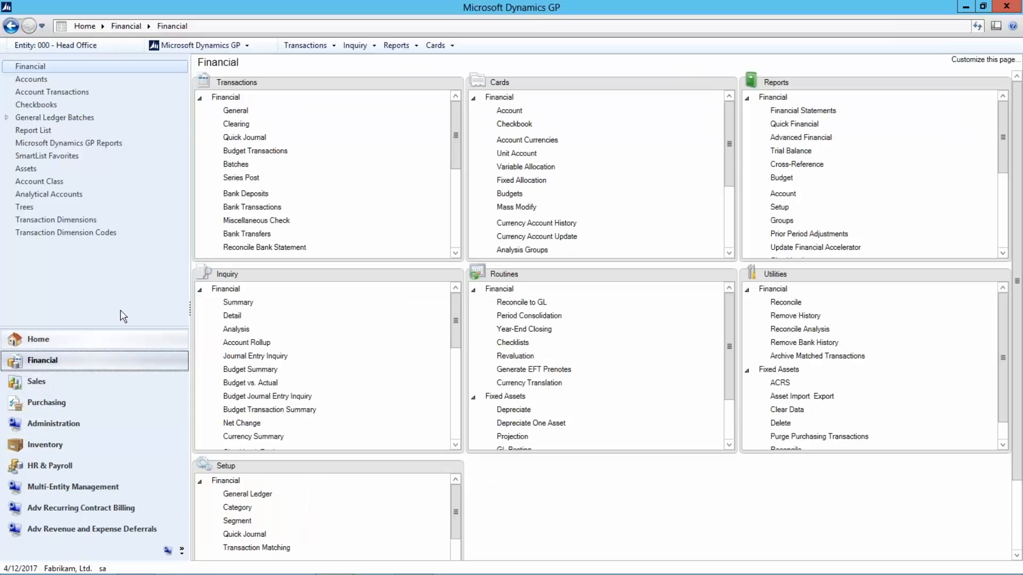
pyautogui.click(516, 207)
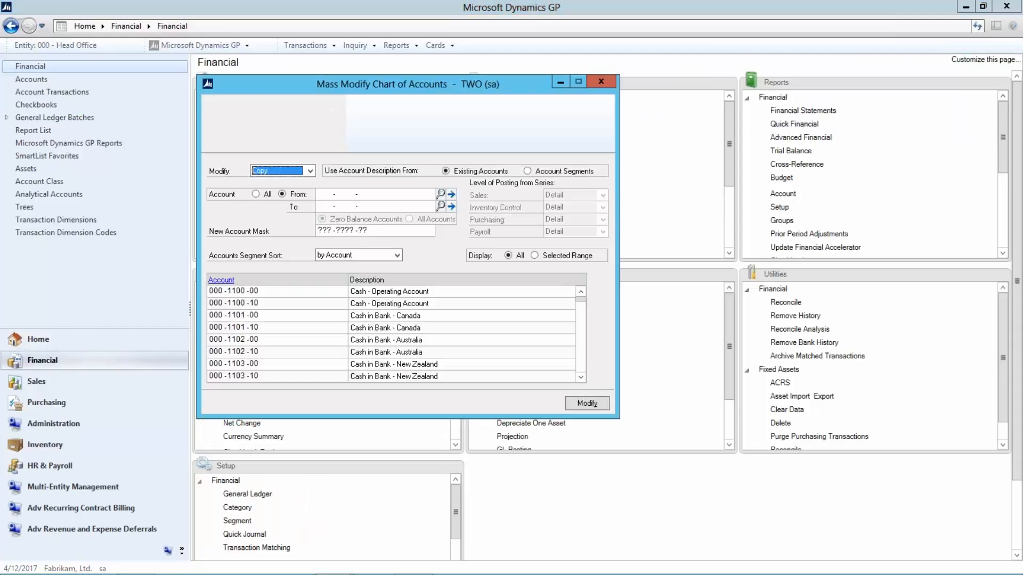
pyautogui.write('000 -0000 -')
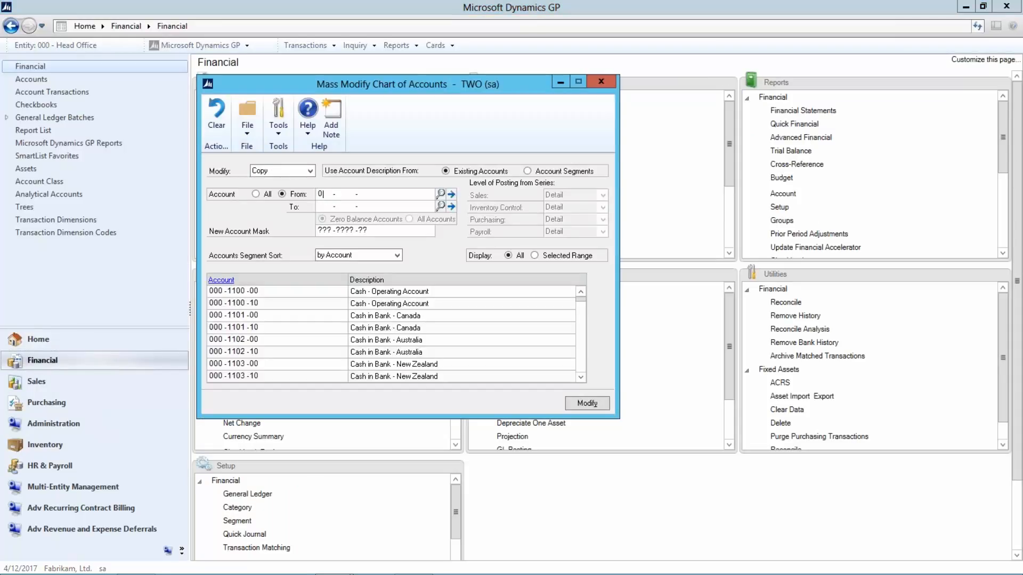
pyautogui.write('00')
pyautogui.press('Tab')
pyautogui.write('000 -9999 -99')
pyautogui.press('Tab')
pyautogui.write('700')
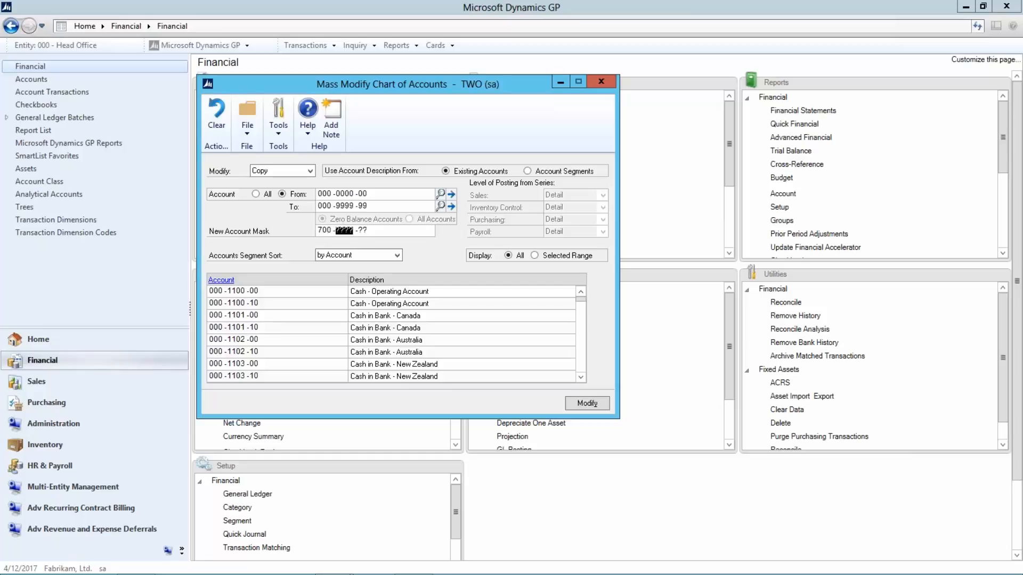
pyautogui.click(600, 82)
# - Open the company's User Entity Setup, examine entity access by user class and by user, and close it
pyautogui.click(66, 489)
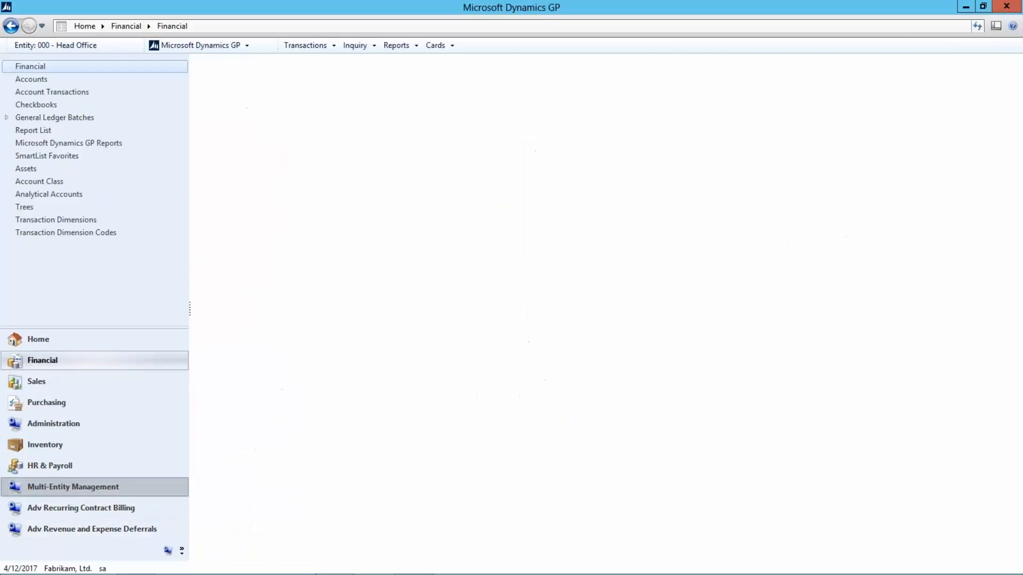
pyautogui.click(213, 111)
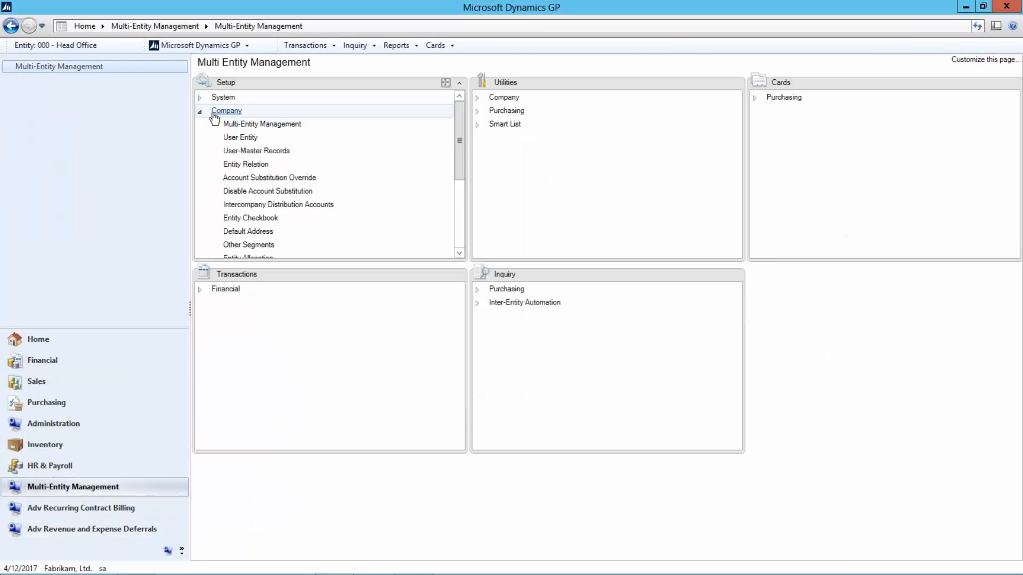
pyautogui.click(247, 138)
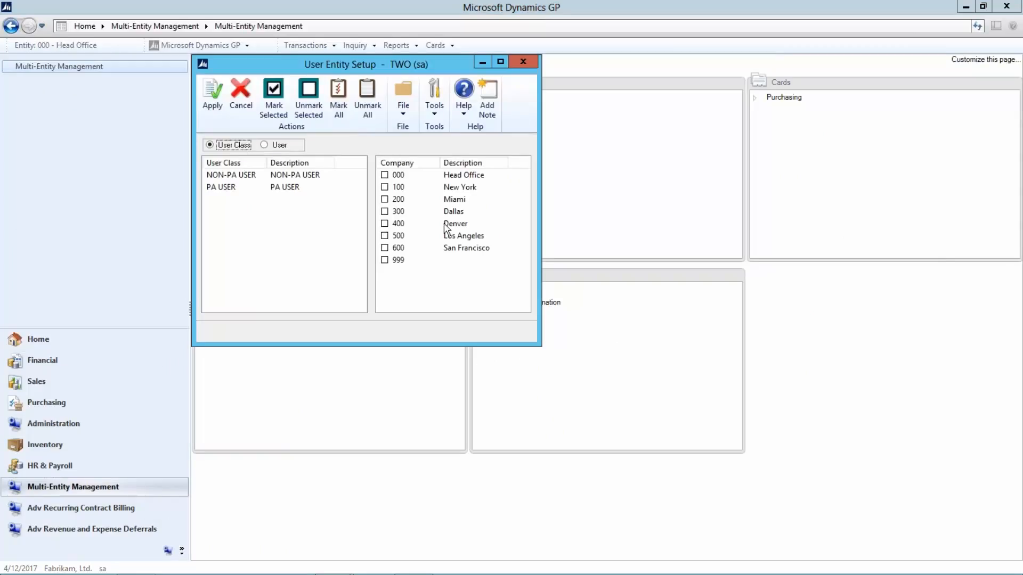
pyautogui.click(265, 145)
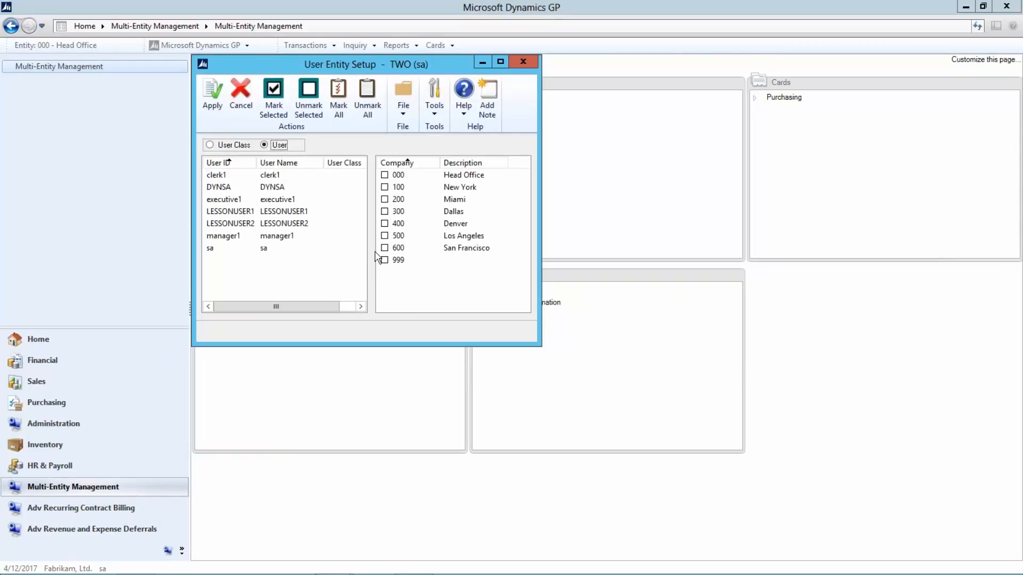
pyautogui.click(525, 62)
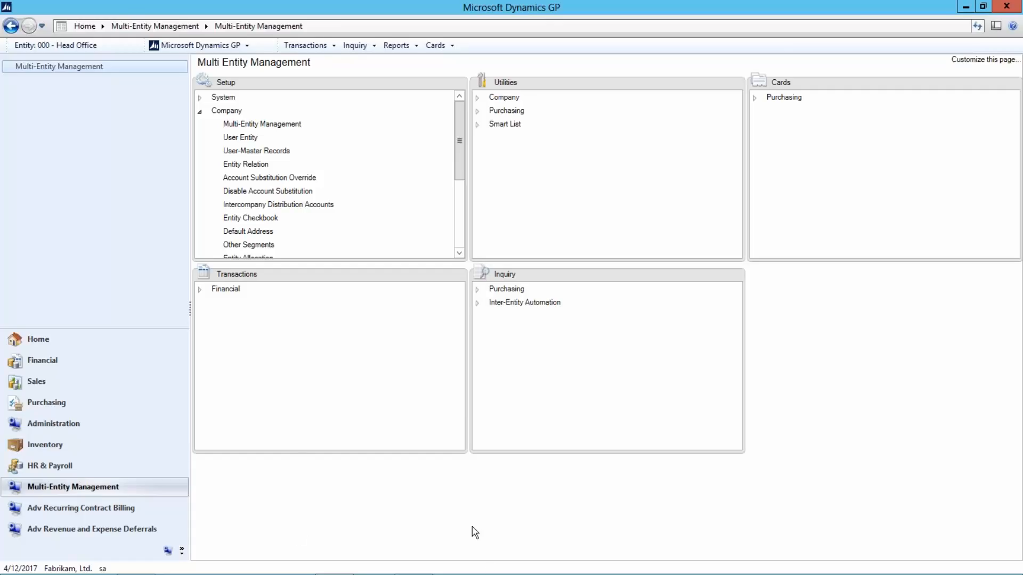
# - Examine the enabled modules and the intercompany options in Multi-Entity Management Setup, and close it
pyautogui.click(261, 124)
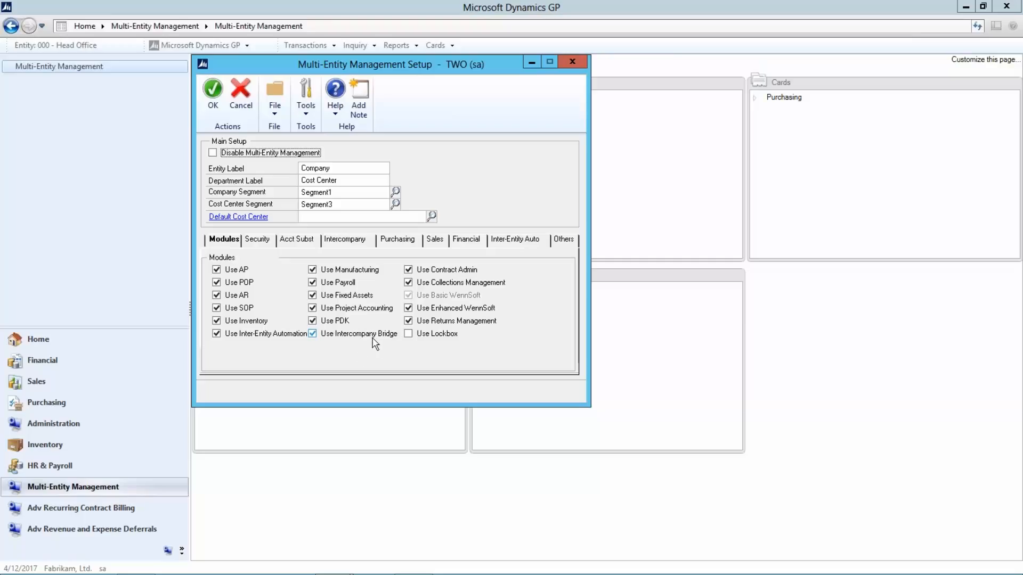
pyautogui.click(341, 240)
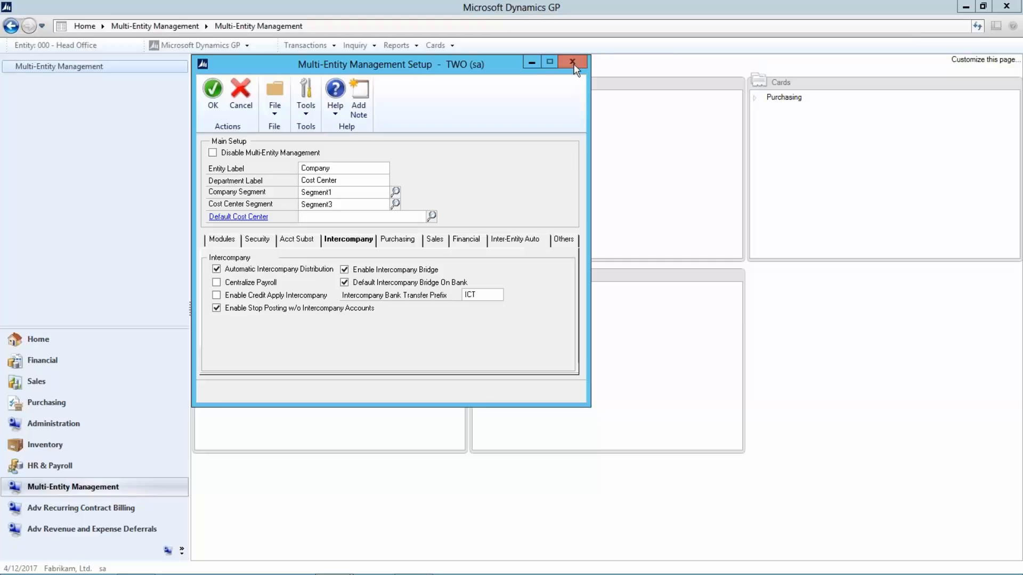
pyautogui.click(573, 62)
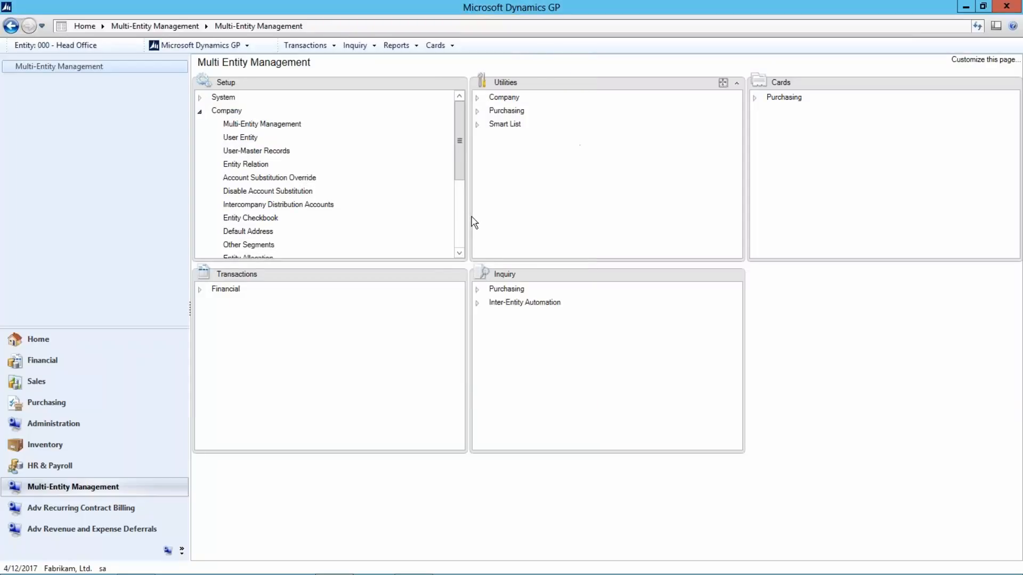
# - Start a cash receipt for company 000 in Sales and choose Aaron Fitz Electrical as the customer
pyautogui.click(34, 381)
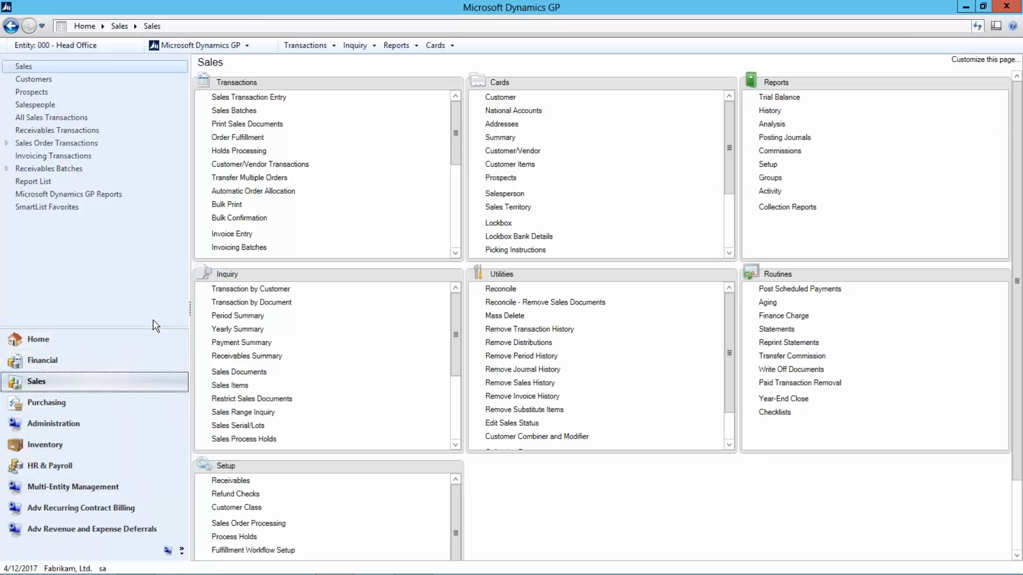
pyautogui.moveTo(460, 155); pyautogui.dragTo(456, 187)
pyautogui.click(242, 198)
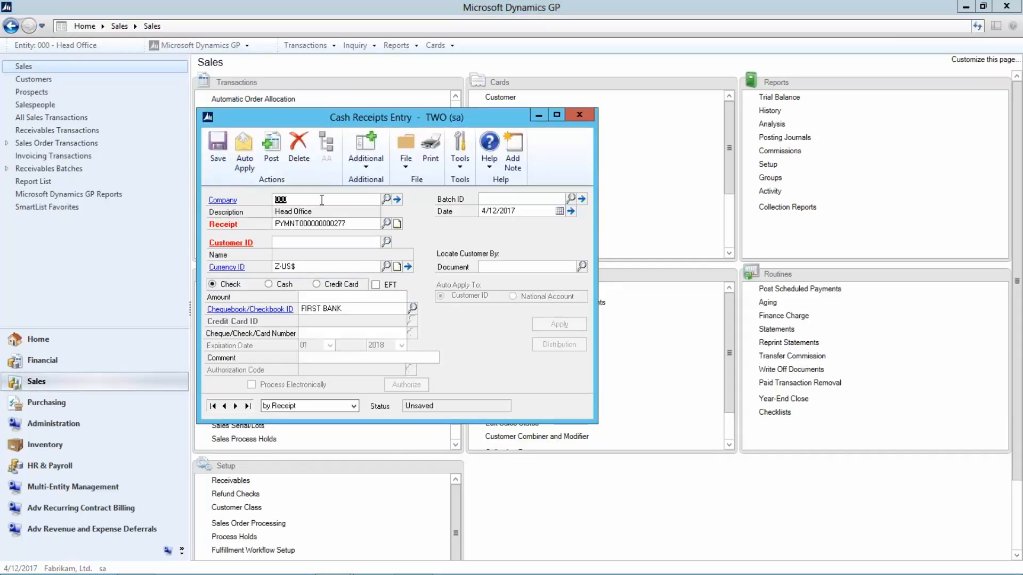
pyautogui.press('Tab')
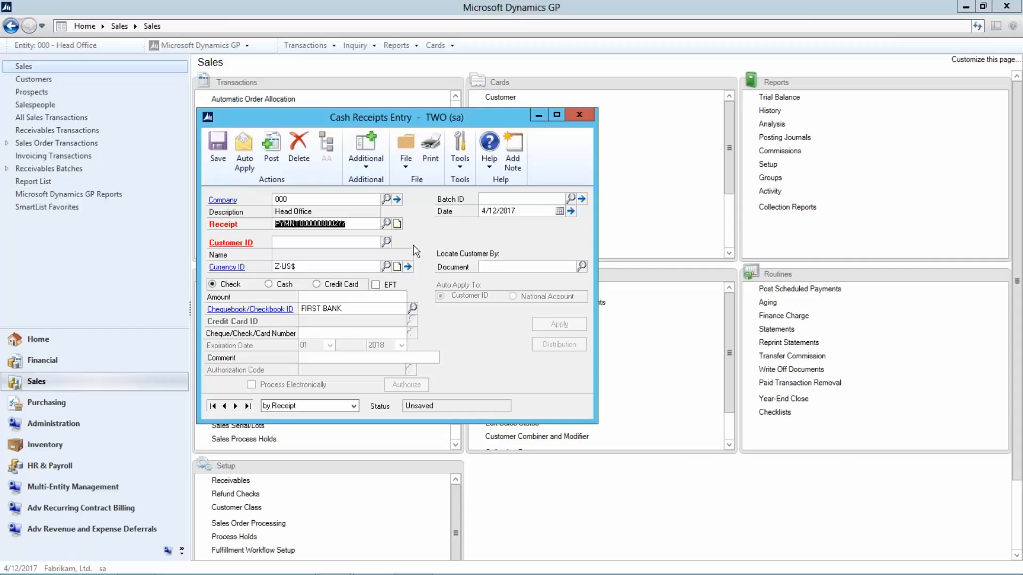
pyautogui.click(387, 242)
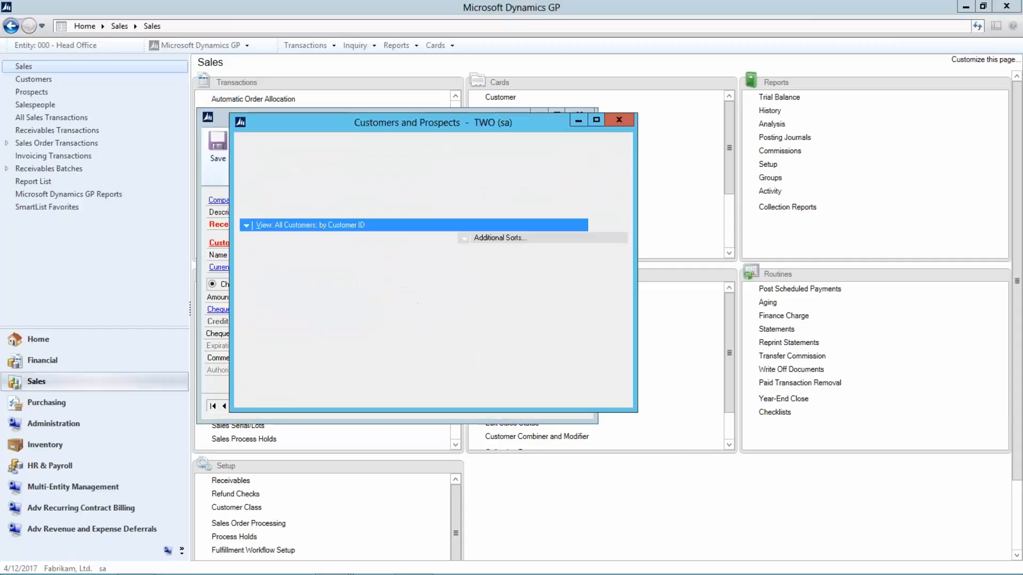
pyautogui.doubleClick(289, 253)
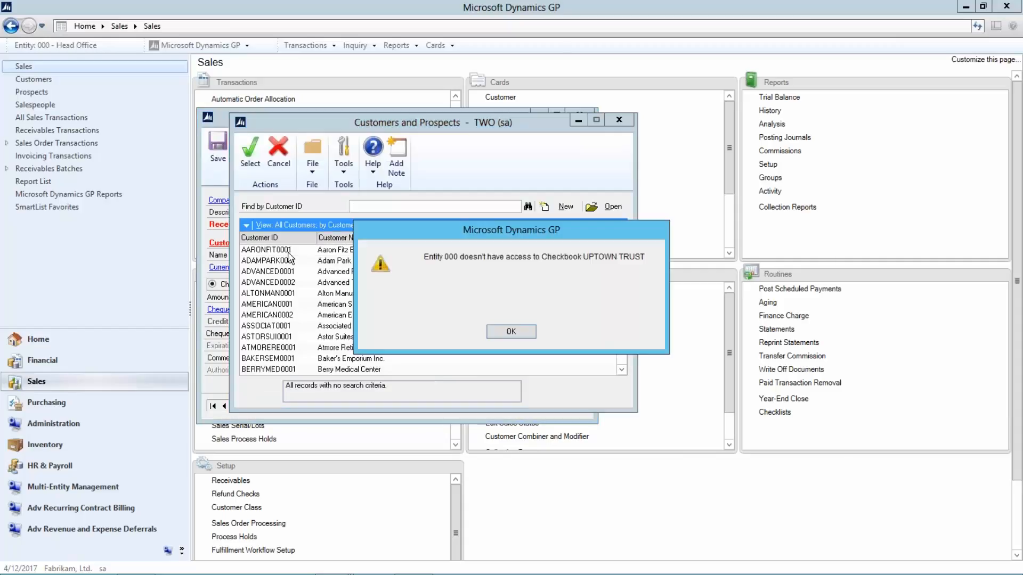
pyautogui.click(497, 331)
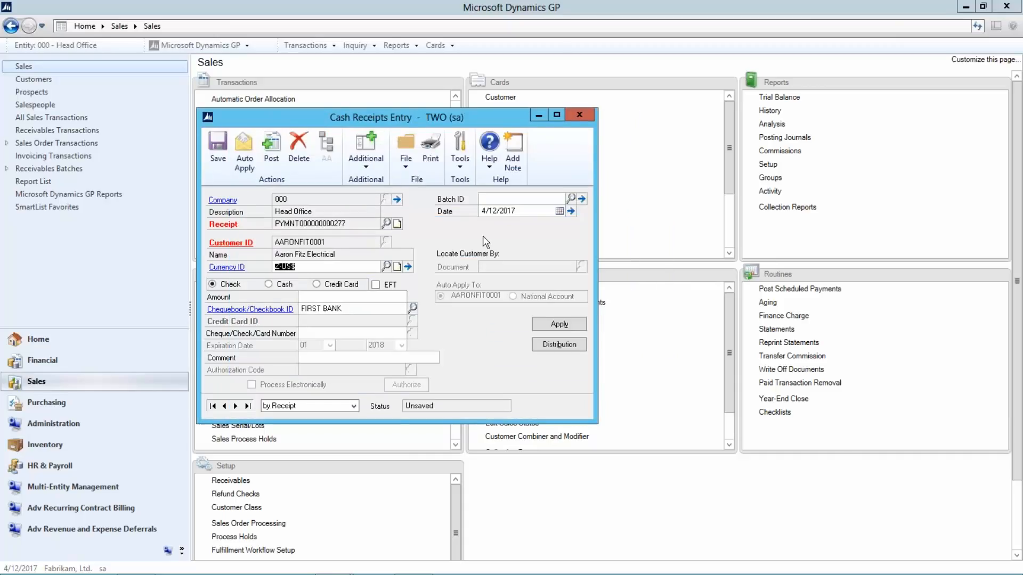
# - Set the cash receipt amount to $5,000.00
pyautogui.click(347, 297)
pyautogui.write('5.00')
pyautogui.write('0')
pyautogui.moveTo(348, 297); pyautogui.dragTo(417, 298)
pyautogui.write('5,000.00')
pyautogui.press('Tab')
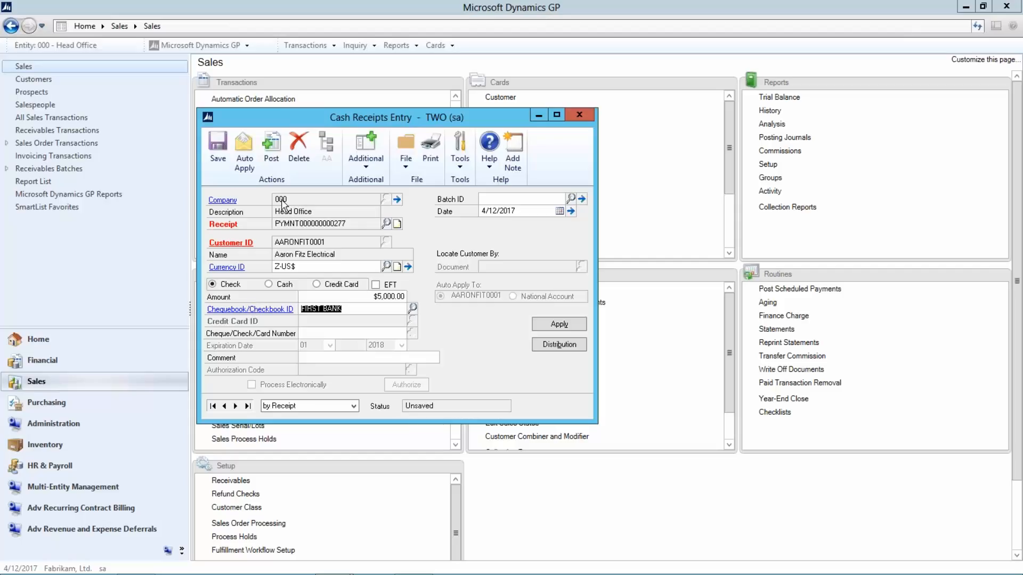
# - Mark all companies in the cash receipt's facility selection and accept it
pyautogui.click(397, 200)
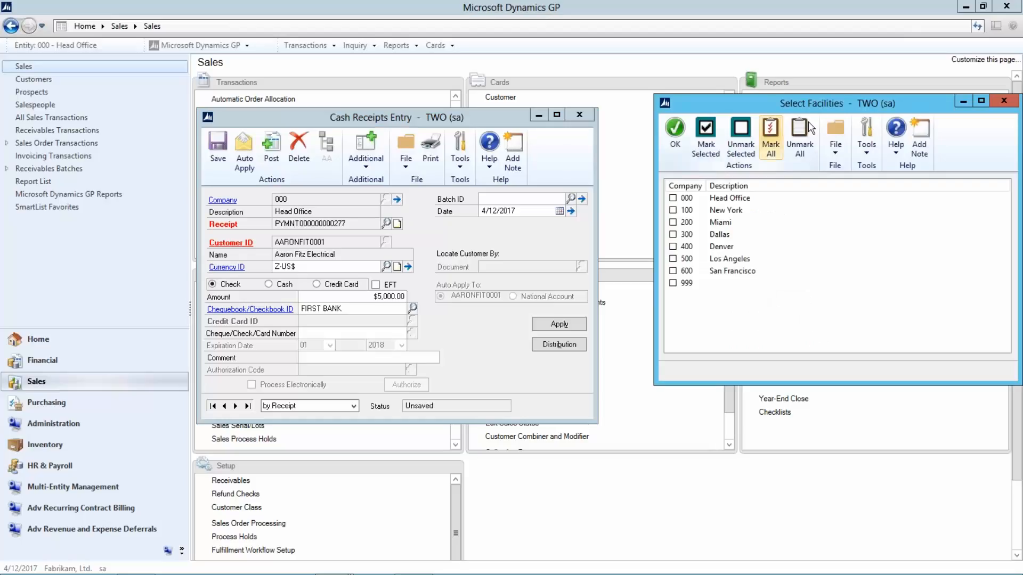
pyautogui.moveTo(840, 101); pyautogui.dragTo(803, 145)
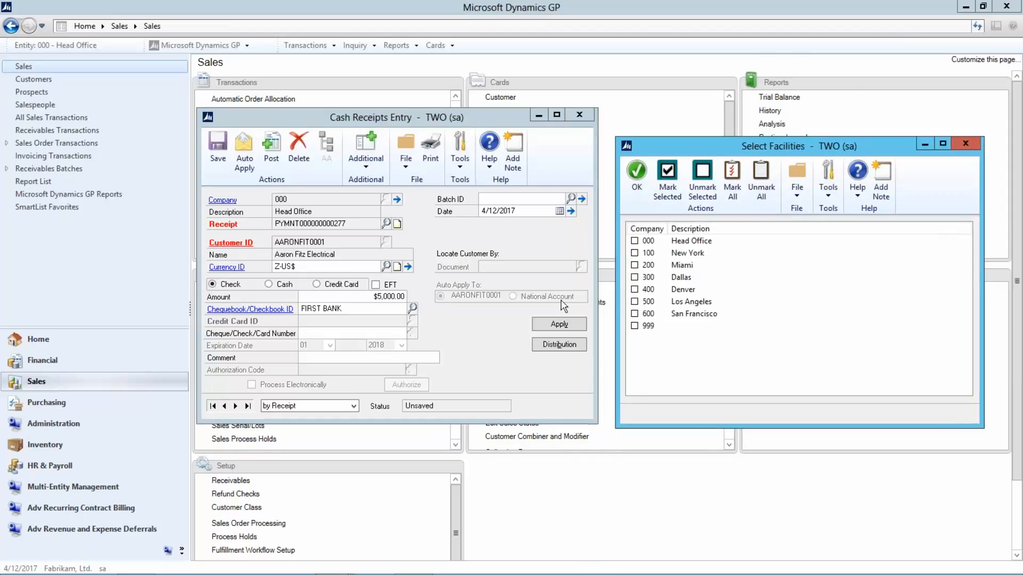
pyautogui.click(732, 188)
pyautogui.click(635, 174)
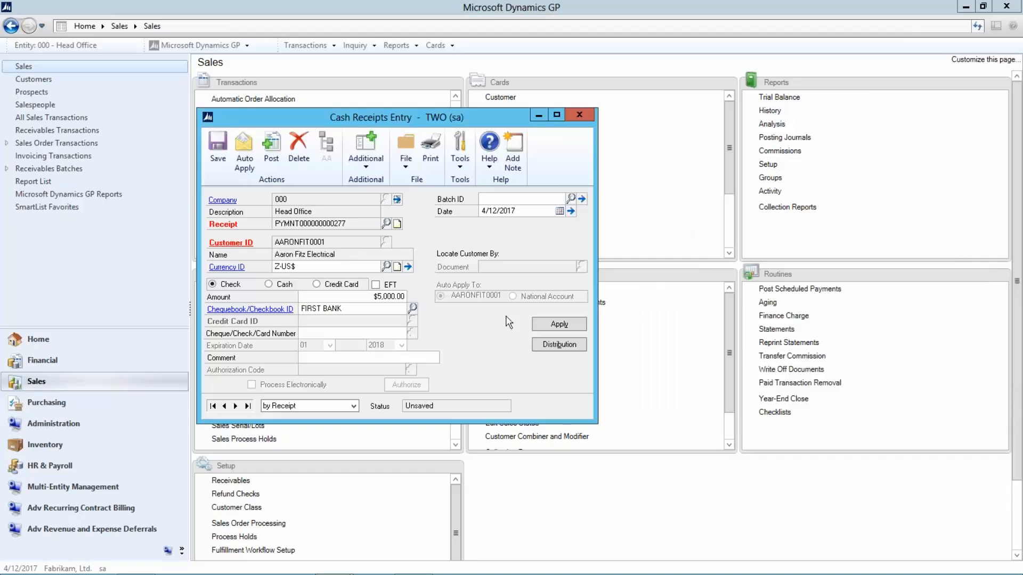
# - Open the document application for the cash receipt and look through the customer's open sales documents
pyautogui.click(568, 326)
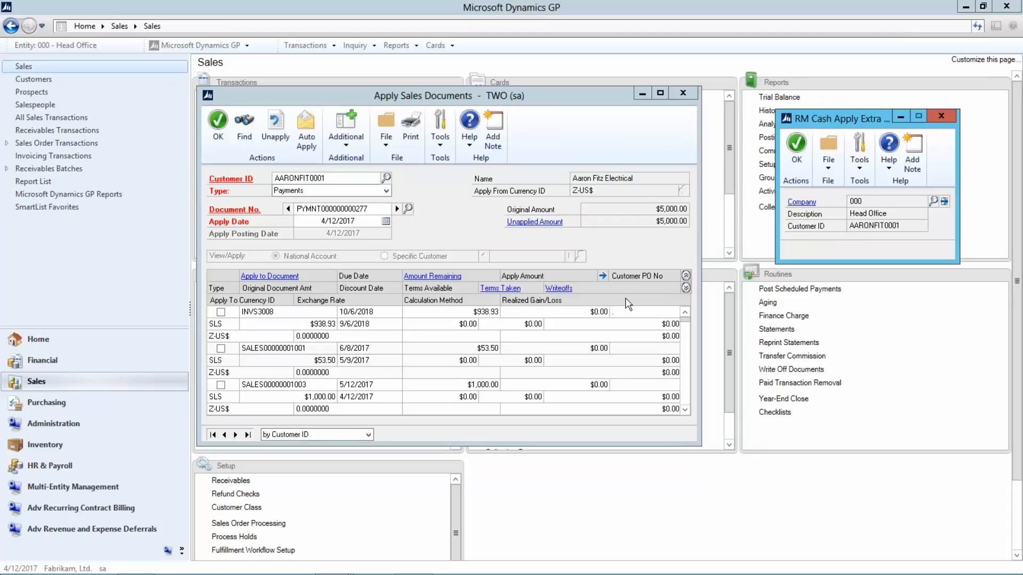
pyautogui.click(685, 396)
pyautogui.click(685, 397)
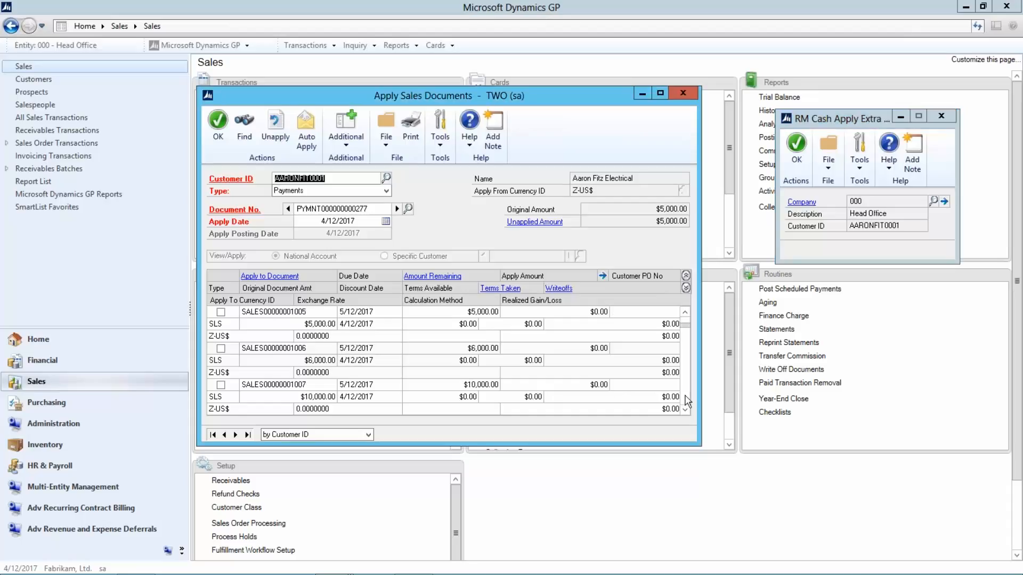
pyautogui.click(686, 397)
pyautogui.click(685, 396)
pyautogui.click(686, 397)
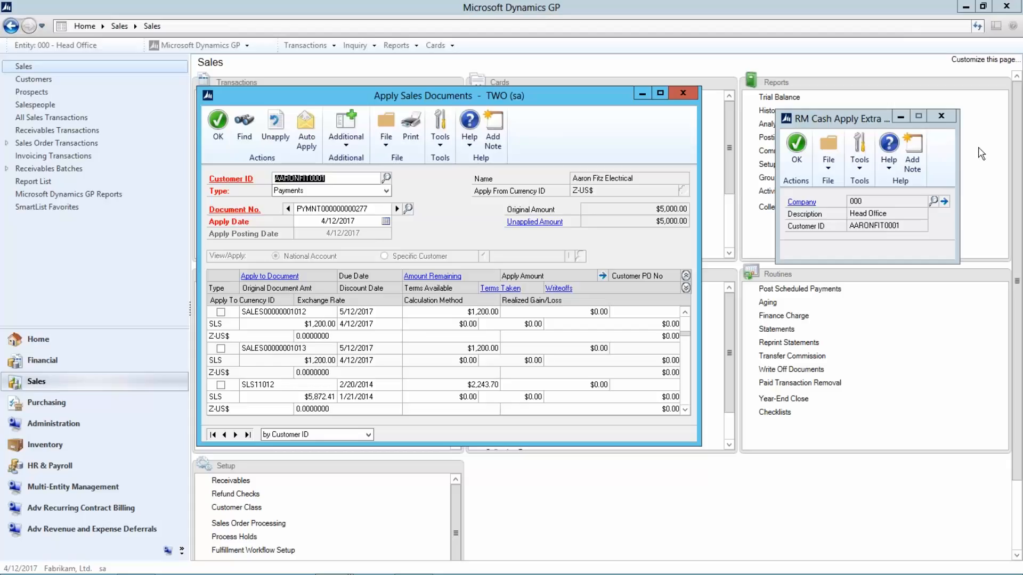
# - Close the sales document application and delete the unsaved cash receipt for Aaron Fitz Electrical
pyautogui.click(942, 116)
pyautogui.click(682, 93)
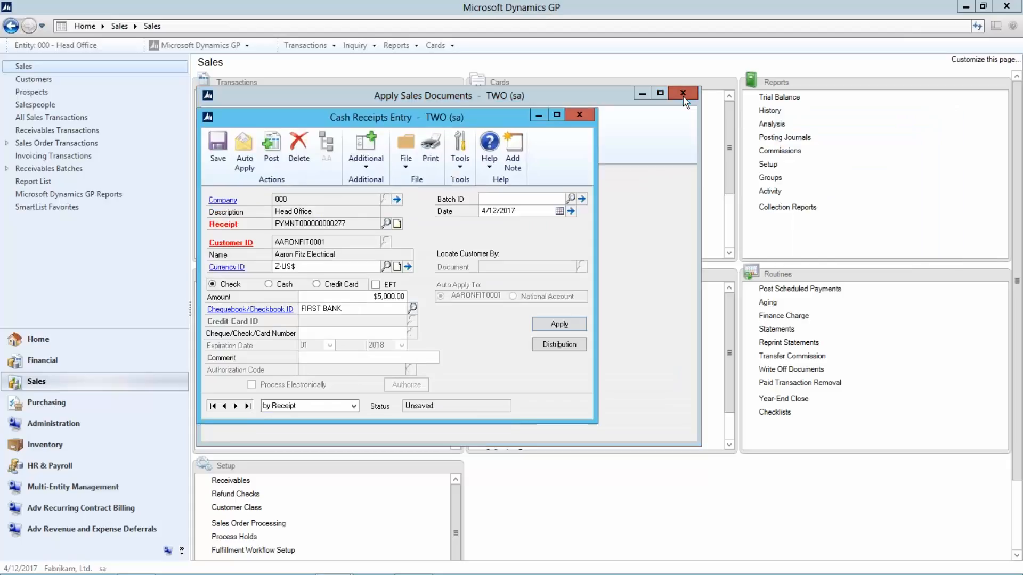
pyautogui.click(588, 115)
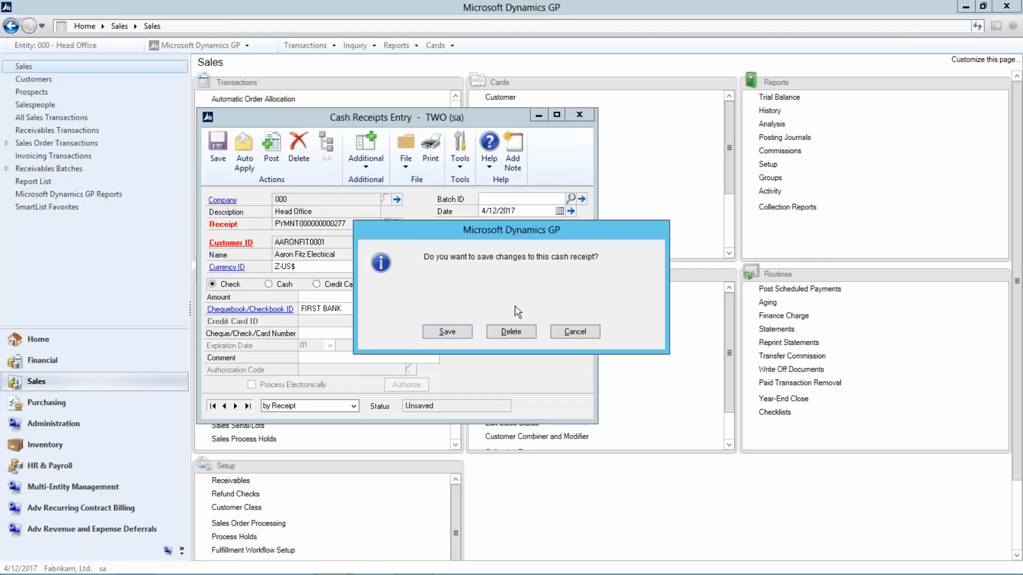
pyautogui.click(515, 332)
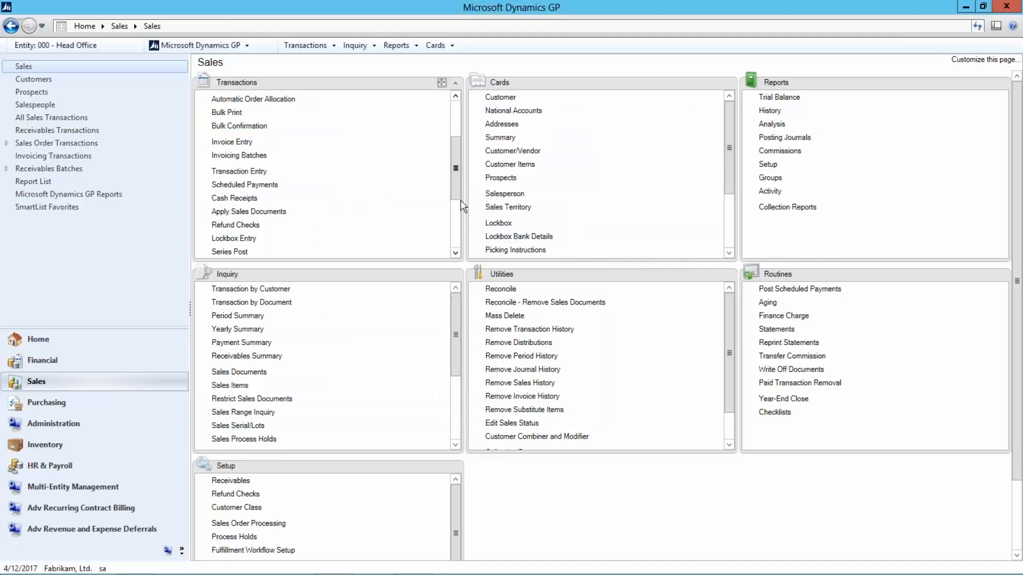
# - Open the receivables transaction entry in Sales, examine its company and inter-entity fields, and close it
pyautogui.scroll(-1, 455, 170)
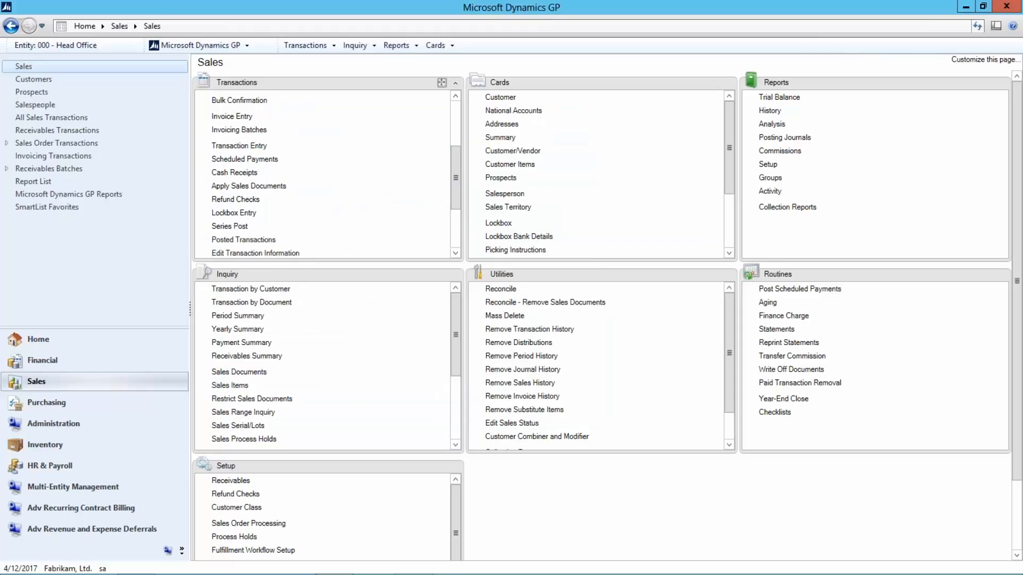
pyautogui.click(239, 146)
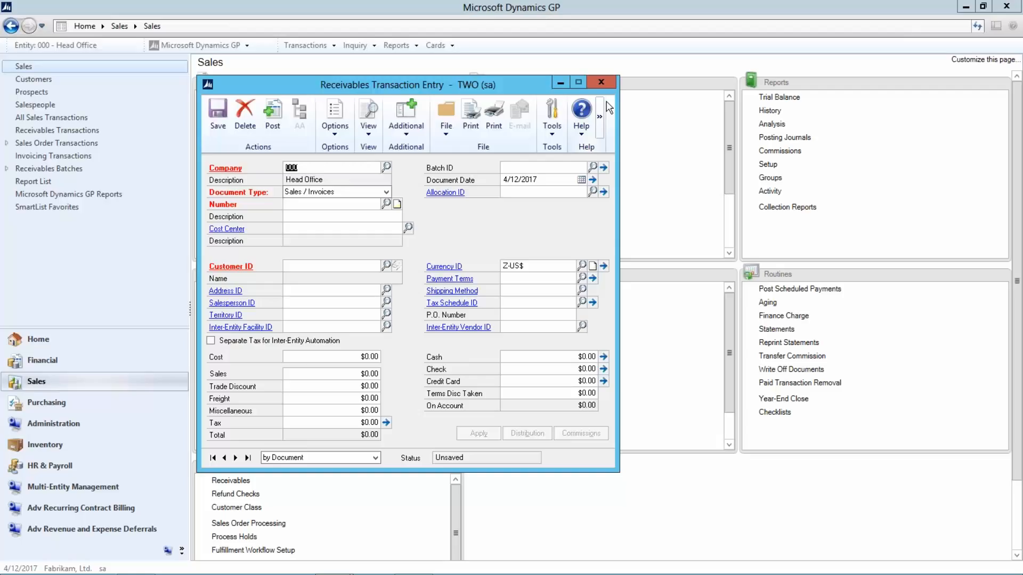
pyautogui.click(601, 82)
# - Start a general journal transaction for company 000 in Financial with the reference "test"
pyautogui.click(43, 360)
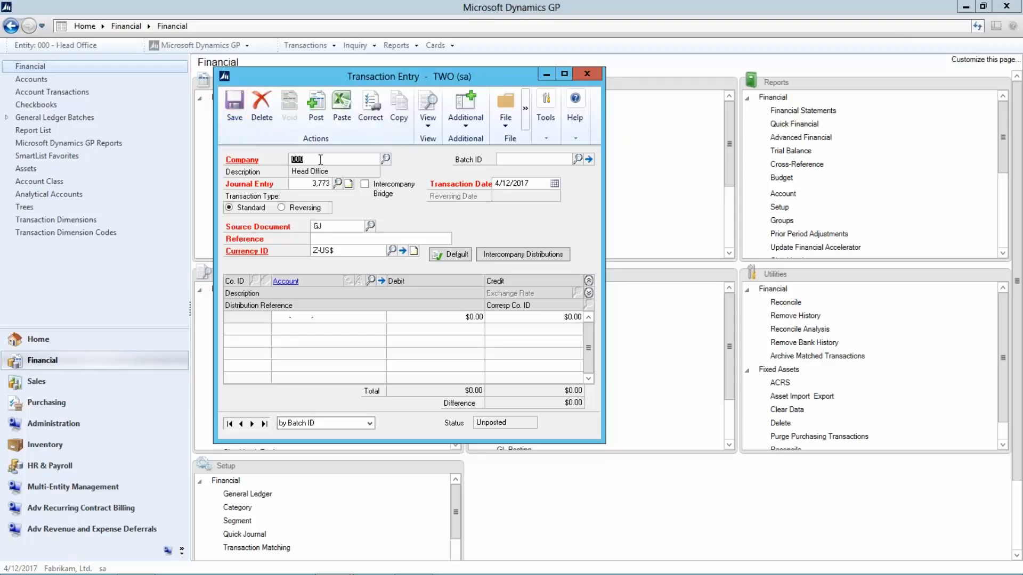
pyautogui.click(329, 237)
pyautogui.write('test')
pyautogui.press('Tab')
pyautogui.press('Tab')
# - Enter journal lines debiting account 000-6520-00 by $500.00 and crediting account 100-6520-00 by $500.00
pyautogui.write('000 -6520 -00')
pyautogui.press('Tab')
pyautogui.write('500')
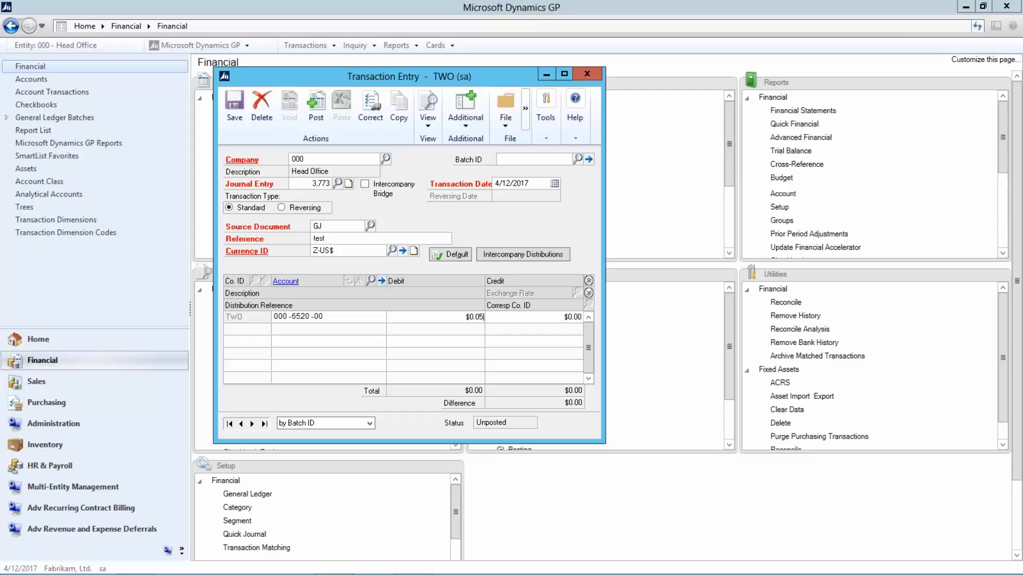
pyautogui.press('Tab')
pyautogui.press('Tab')
pyautogui.write('100 -652')
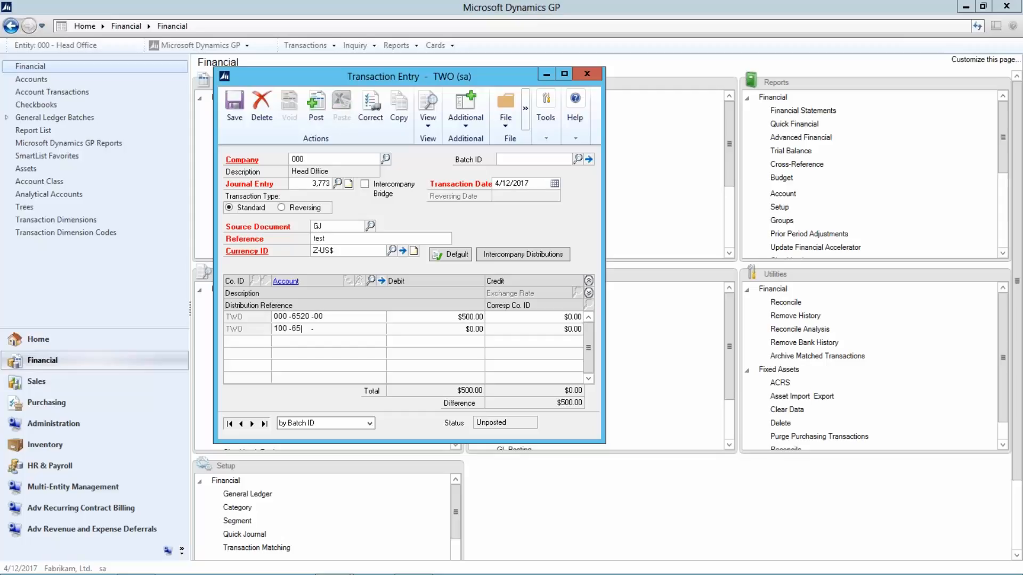
pyautogui.write('0 -00')
pyautogui.press('Tab')
pyautogui.press('Tab')
pyautogui.write('500')
pyautogui.press('Tab')
# - Add journal lines debiting account 200-6520-00 by $250.00 and crediting account 300-6520-00 by $250.00
pyautogui.write('20')
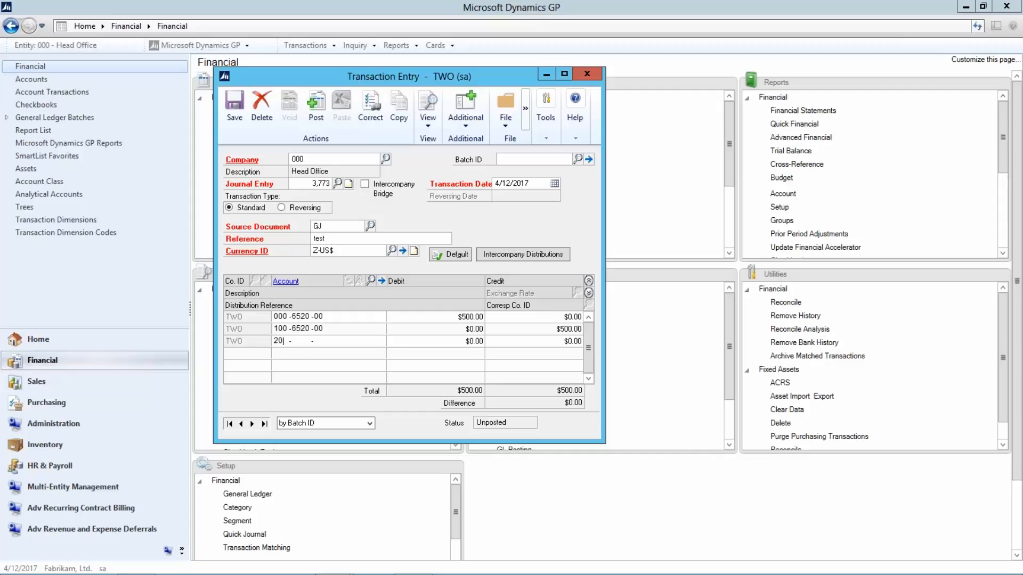
pyautogui.write('0 -6520 -00')
pyautogui.press('Tab')
pyautogui.write('250')
pyautogui.press('Tab')
pyautogui.press('Tab')
pyautogui.write('300652000')
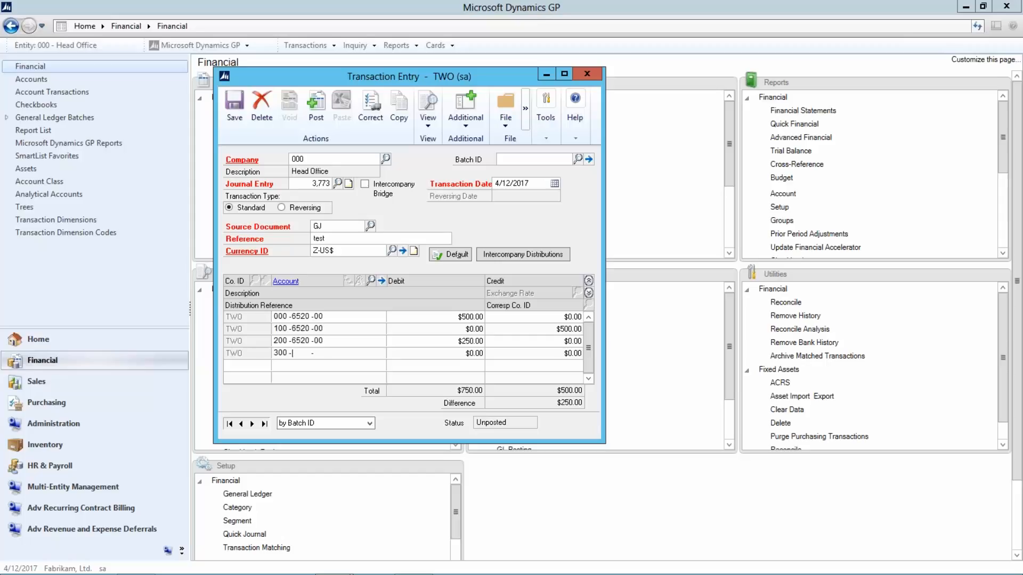
pyautogui.press('Tab')
pyautogui.press('Tab')
pyautogui.write('250')
pyautogui.press('Tab')
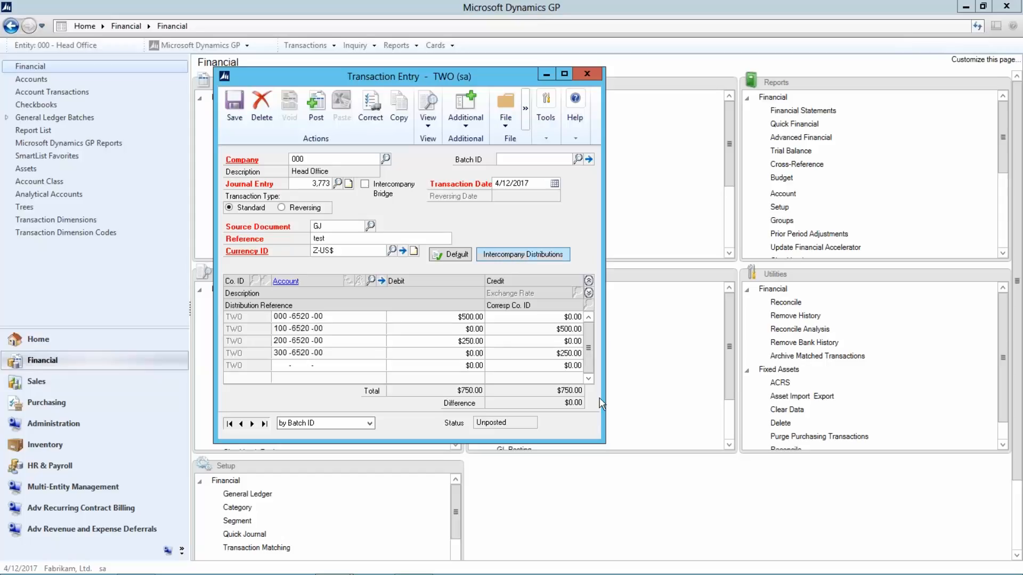
# - Enlarge the journal entry window, clear the reference and try to open the intercompany distributions
pyautogui.moveTo(602, 441); pyautogui.dragTo(600, 480)
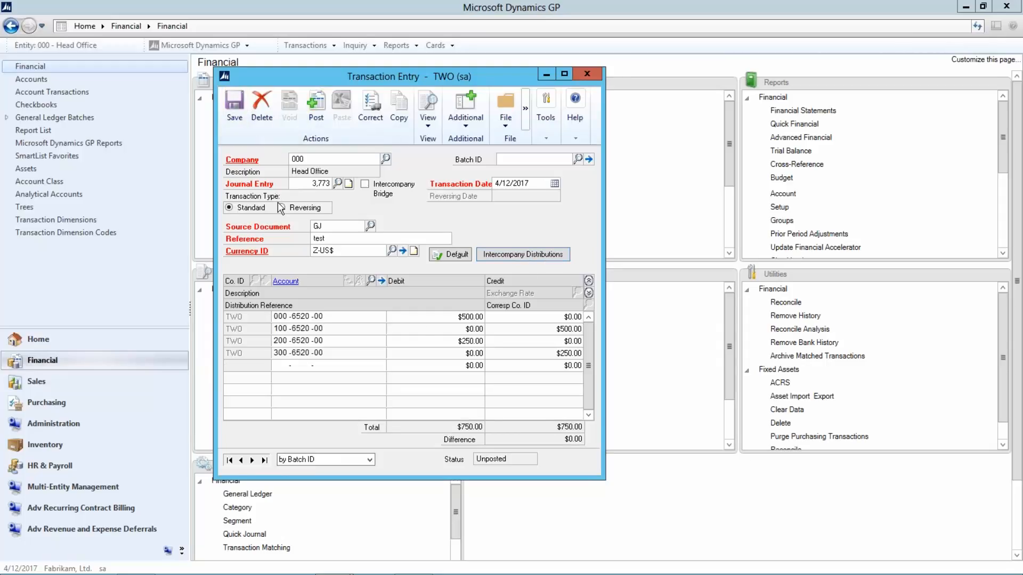
pyautogui.doubleClick(320, 238)
pyautogui.press('Delete')
pyautogui.click(501, 253)
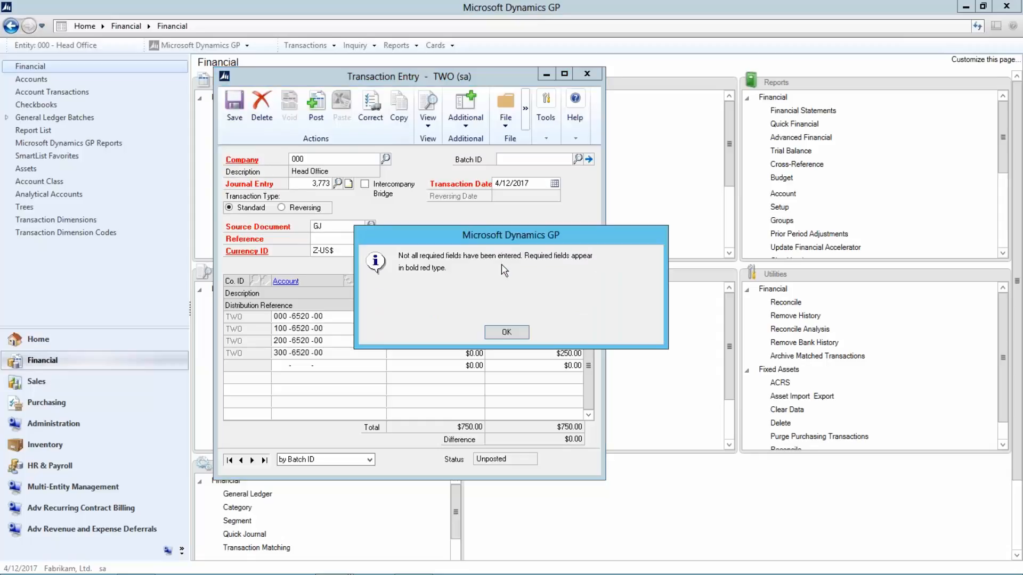
pyautogui.click(506, 332)
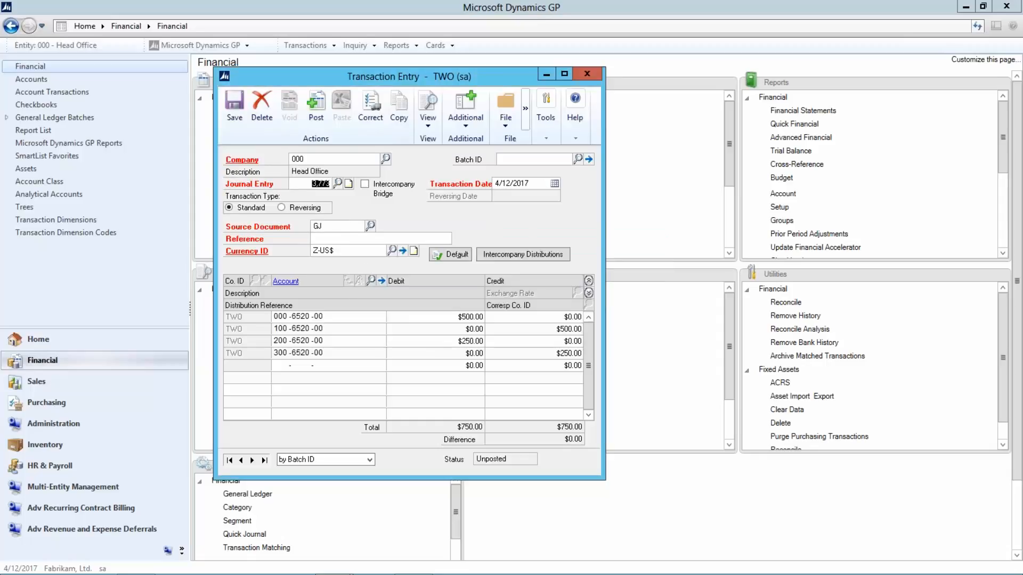
# - Fill in "test" as the journal entry's reference again
pyautogui.click(347, 238)
pyautogui.write('test')
pyautogui.press('Tab')
# - Go through the journal's 100, 200 and 300 account lines, and close the entry by deleting the transaction
pyautogui.click(282, 326)
pyautogui.click(282, 341)
pyautogui.click(282, 349)
pyautogui.click(586, 74)
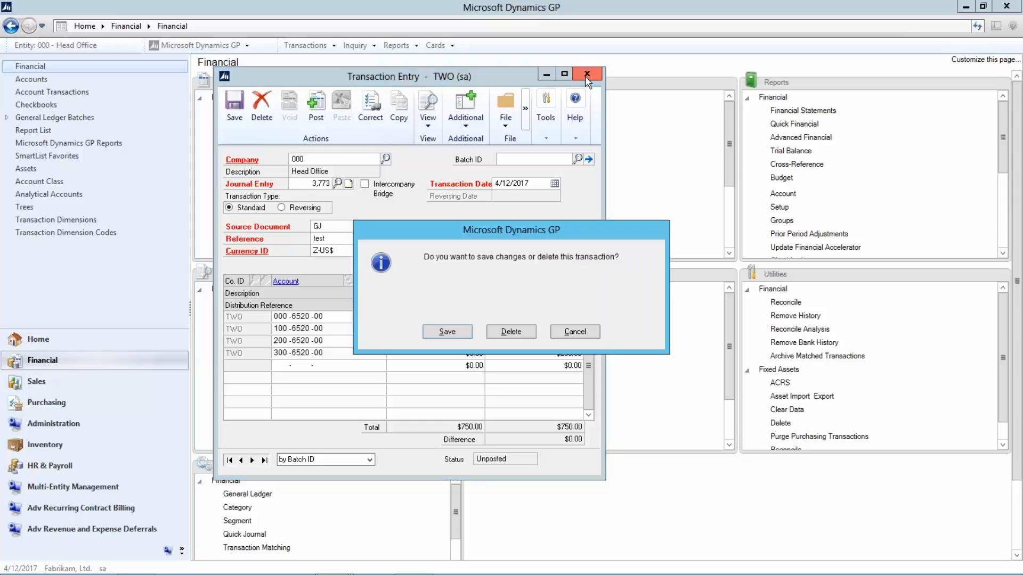
pyautogui.click(520, 334)
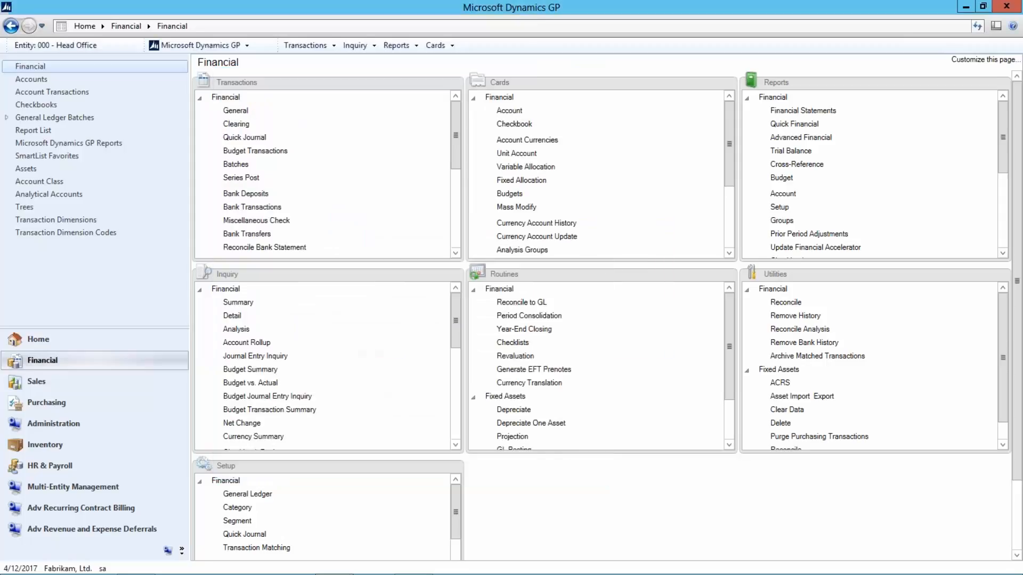